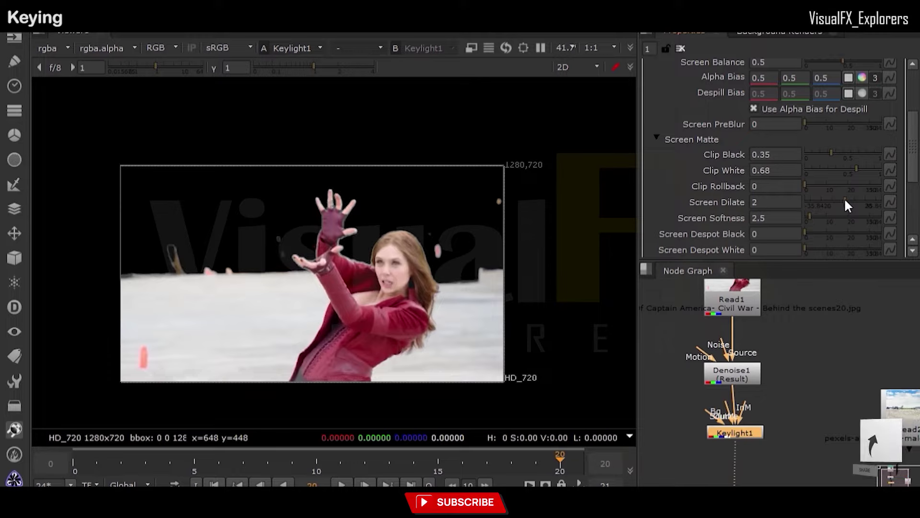
- Set the Keylight screen matte's Screen Dilate to 1 and its Screen Replace mode to Source
{"action": "scroll", "coordinate": [918, 196], "scroll_direction": "down", "scroll_amount": 3}
{"action": "left_click_drag", "start_coordinate": [918, 196], "coordinate": [917, 211]}
{"action": "left_click", "coordinate": [786, 142]}
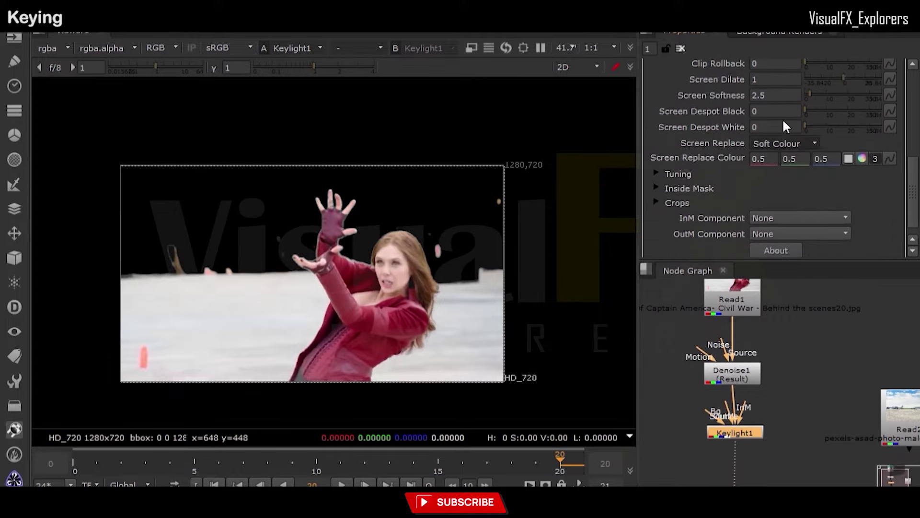
{"action": "left_click", "coordinate": [789, 123]}
- Scrub the timeline to check the key, return to frame 0, and move the background image's Read node away from the keying branch
{"action": "left_click_drag", "start_coordinate": [78, 467], "coordinate": [549, 474]}
{"action": "left_click_drag", "start_coordinate": [745, 434], "coordinate": [742, 446]}
{"action": "middle_click_drag", "start_coordinate": [839, 434], "coordinate": [751, 427]}
{"action": "scroll", "coordinate": [750, 426], "scroll_direction": "down", "scroll_amount": 1}
{"action": "left_click_drag", "start_coordinate": [810, 419], "coordinate": [881, 418]}
{"action": "middle_click_drag", "start_coordinate": [737, 435], "coordinate": [738, 407]}
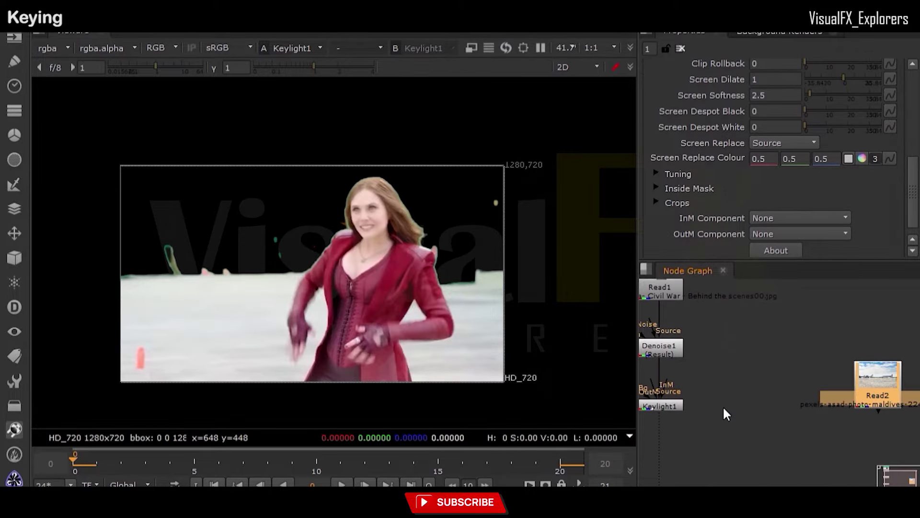
{"action": "scroll", "coordinate": [703, 398], "scroll_direction": "down", "scroll_amount": 2}
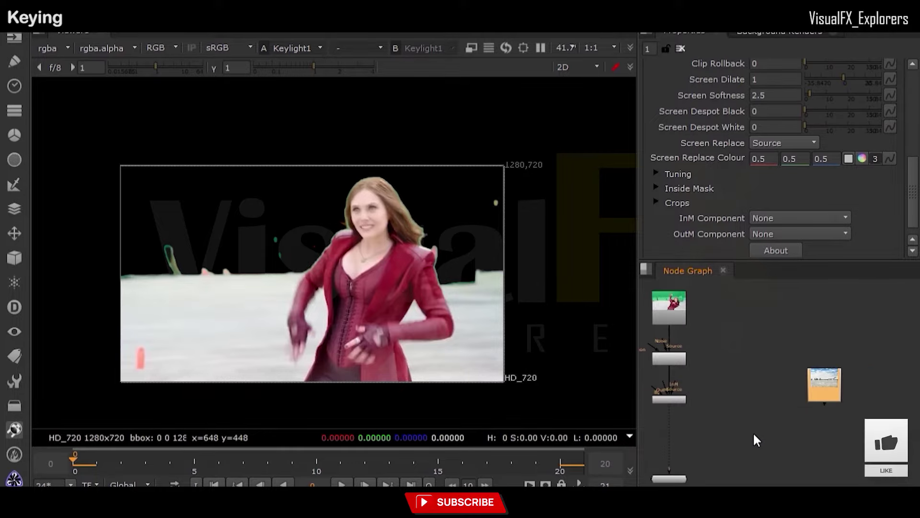
{"action": "middle_click_drag", "start_coordinate": [761, 431], "coordinate": [789, 425]}
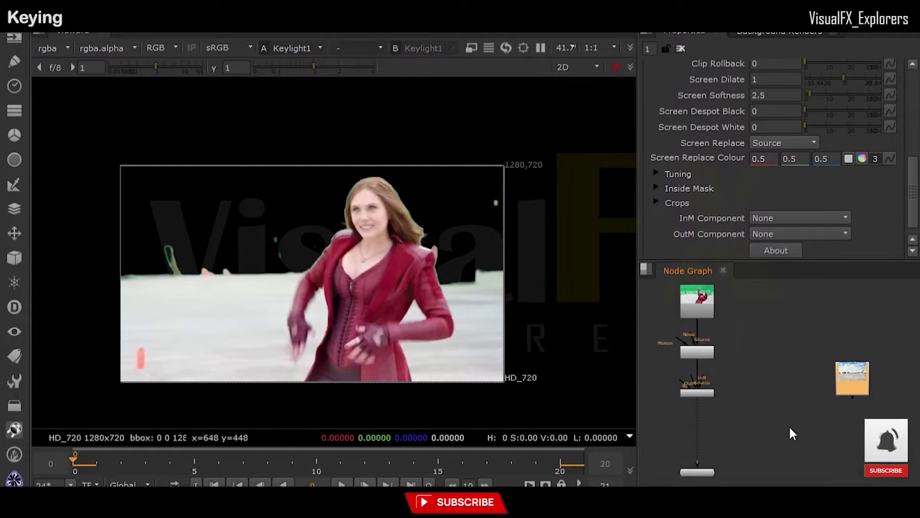
- Add a Copy node fed by the Keylight result and the original footage, with a routing dot, and view it
{"action": "scroll", "coordinate": [790, 426], "scroll_direction": "up", "scroll_amount": 1}
{"action": "key", "text": "k"}
{"action": "left_click_drag", "start_coordinate": [719, 423], "coordinate": [682, 378]}
{"action": "left_click_drag", "start_coordinate": [741, 419], "coordinate": [709, 326]}
{"action": "scroll", "coordinate": [771, 444], "scroll_direction": "down", "scroll_amount": 2}
{"action": "left_click_drag", "start_coordinate": [738, 383], "coordinate": [771, 320], "text": "ctrl"}
{"action": "left_click", "coordinate": [773, 451]}
{"action": "key", "text": "1"}
- Add a second routing dot and arrange the Copy node so both of its input pipes run at right angles
{"action": "middle_click_drag", "start_coordinate": [770, 452], "coordinate": [794, 377]}
{"action": "scroll", "coordinate": [762, 384], "scroll_direction": "up", "scroll_amount": 2}
{"action": "left_click_drag", "start_coordinate": [722, 381], "coordinate": [825, 469]}
{"action": "middle_click_drag", "start_coordinate": [761, 382], "coordinate": [761, 451]}
{"action": "left_click_drag", "start_coordinate": [755, 397], "coordinate": [715, 429], "text": "ctrl"}
{"action": "scroll", "coordinate": [744, 428], "scroll_direction": "down", "scroll_amount": 2}
{"action": "left_click_drag", "start_coordinate": [764, 305], "coordinate": [854, 462]}
{"action": "left_click_drag", "start_coordinate": [786, 430], "coordinate": [844, 430]}
{"action": "middle_click_drag", "start_coordinate": [845, 454], "coordinate": [771, 430]}
{"action": "left_click_drag", "start_coordinate": [709, 485], "coordinate": [766, 485]}
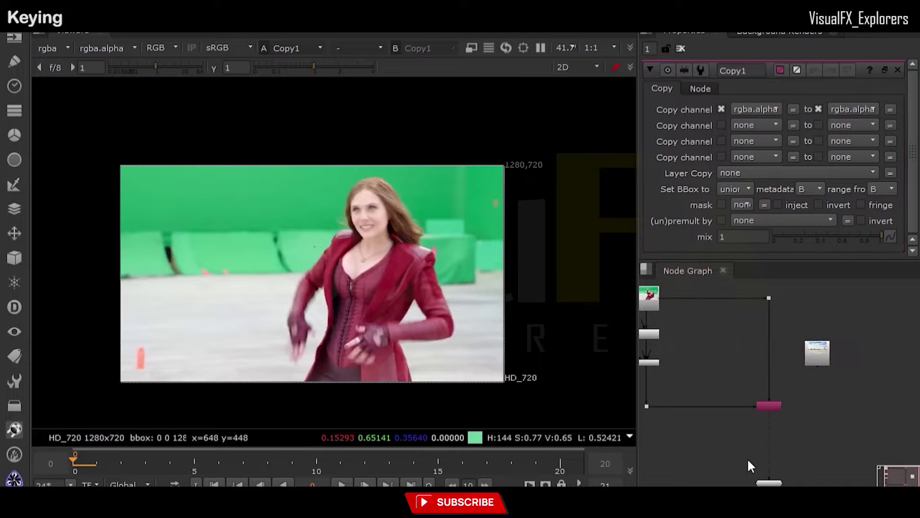
- Insert a Premult node after the Copy node and view its result
{"action": "key", "text": "Tab"}
{"action": "type", "text": "pre"}
{"action": "key", "text": "Return"}
{"action": "left_click_drag", "start_coordinate": [744, 456], "coordinate": [651, 363]}
{"action": "key", "text": "1"}
{"action": "scroll", "coordinate": [818, 359], "scroll_direction": "down", "scroll_amount": 4}
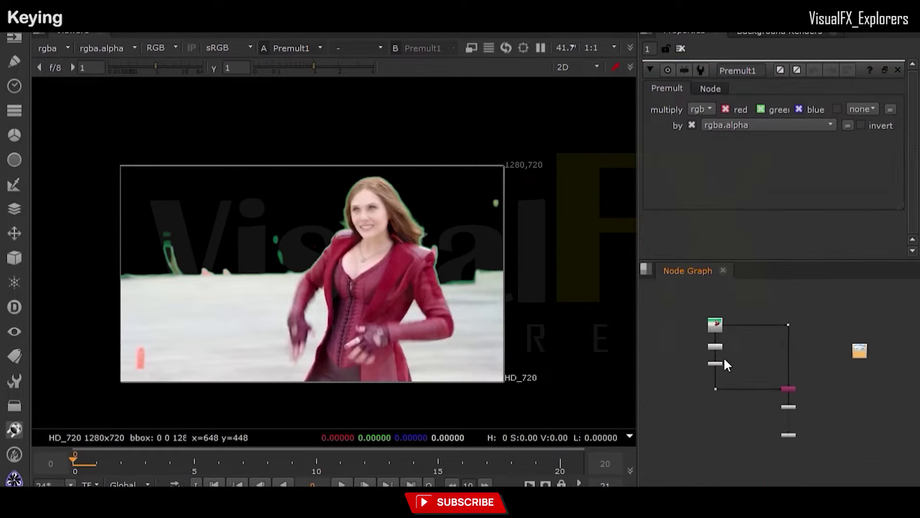
- Move the Copy and Premult nodes with the lower dot farther down to make room below Keylight
{"action": "scroll", "coordinate": [717, 346], "scroll_direction": "up", "scroll_amount": 3}
{"action": "middle_click_drag", "start_coordinate": [686, 402], "coordinate": [674, 335]}
{"action": "left_click_drag", "start_coordinate": [673, 335], "coordinate": [846, 437]}
{"action": "left_click_drag", "start_coordinate": [827, 354], "coordinate": [828, 397]}
{"action": "scroll", "coordinate": [729, 331], "scroll_direction": "up", "scroll_amount": 2}
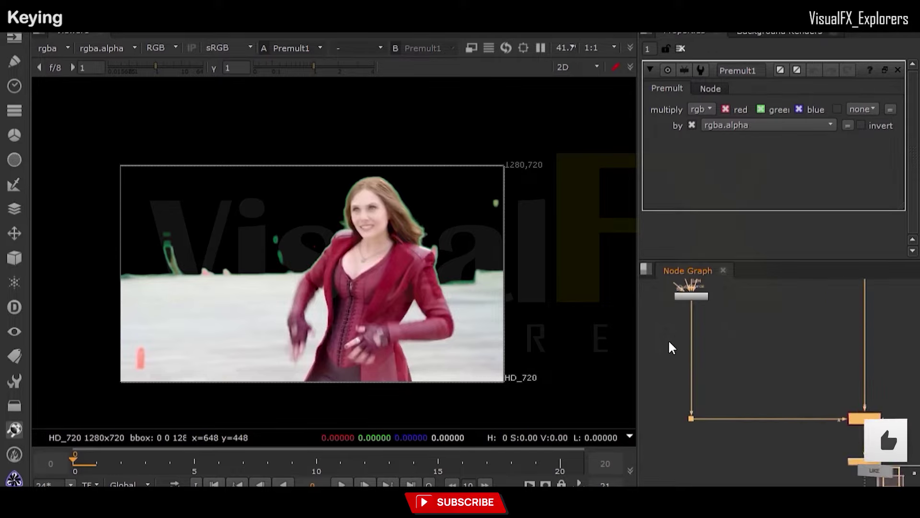
- Insert a Merge node below Keylight and connect a new Roto node to its A input
{"action": "left_click", "coordinate": [670, 342]}
{"action": "key", "text": "m"}
{"action": "scroll", "coordinate": [675, 339], "scroll_direction": "up", "scroll_amount": 2}
{"action": "left_click_drag", "start_coordinate": [674, 339], "coordinate": [698, 353]}
{"action": "middle_click_drag", "start_coordinate": [738, 380], "coordinate": [802, 483]}
{"action": "left_click", "coordinate": [689, 423]}
{"action": "key", "text": "o"}
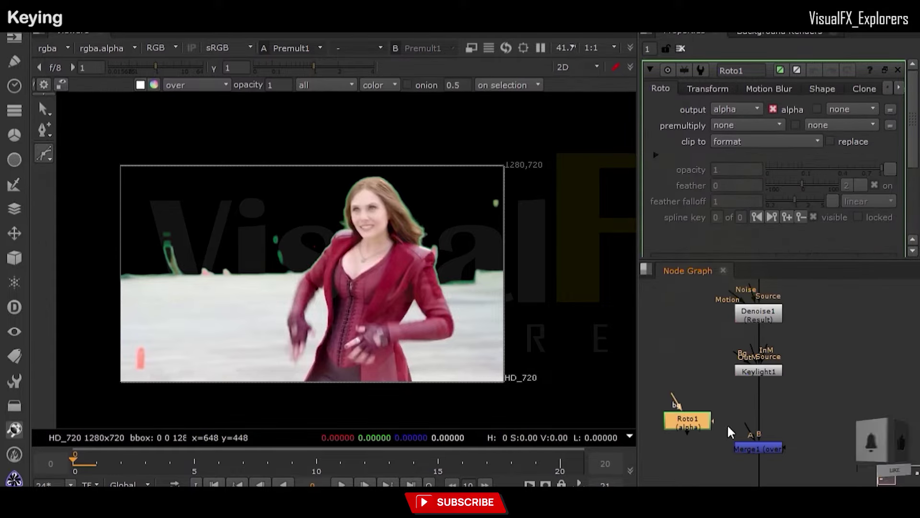
{"action": "left_click_drag", "start_coordinate": [747, 426], "coordinate": [697, 428]}
{"action": "left_click_drag", "start_coordinate": [697, 428], "coordinate": [689, 445]}
- Draw a closed roto shape around the leftover background left of the actress and set the Merge operation to stencil
{"action": "scroll", "coordinate": [113, 243], "scroll_direction": "up", "scroll_amount": 1}
{"action": "left_click", "coordinate": [106, 216]}
{"action": "left_click_drag", "start_coordinate": [86, 264], "coordinate": [96, 277]}
{"action": "left_click", "coordinate": [117, 294]}
{"action": "left_click", "coordinate": [162, 294]}
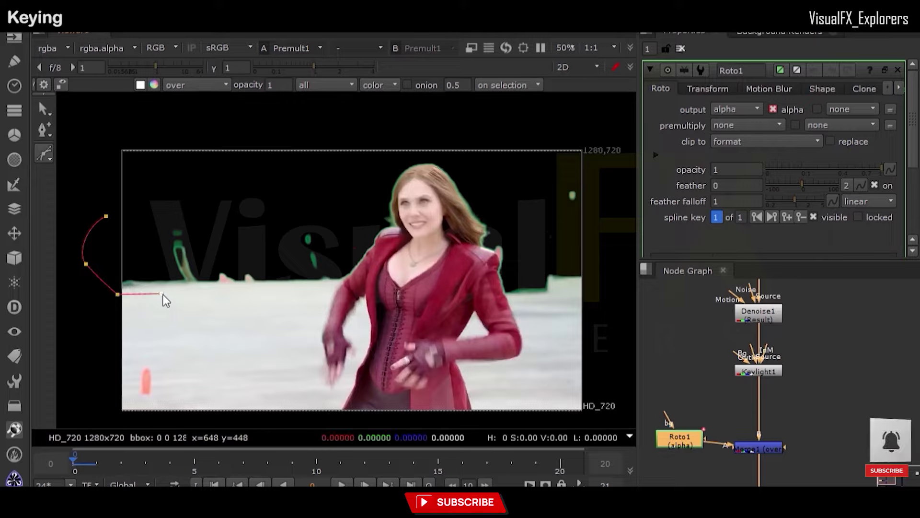
{"action": "left_click", "coordinate": [165, 300]}
{"action": "left_click", "coordinate": [226, 197]}
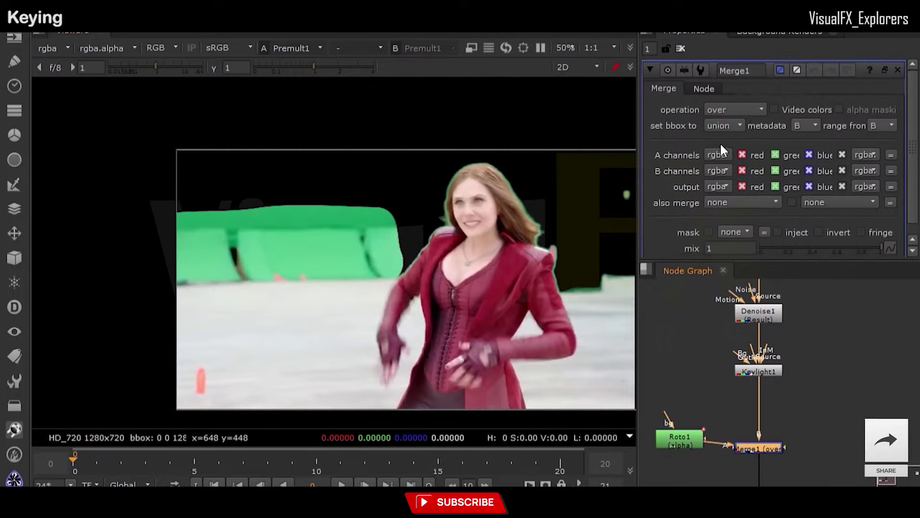
{"action": "left_click", "coordinate": [735, 110]}
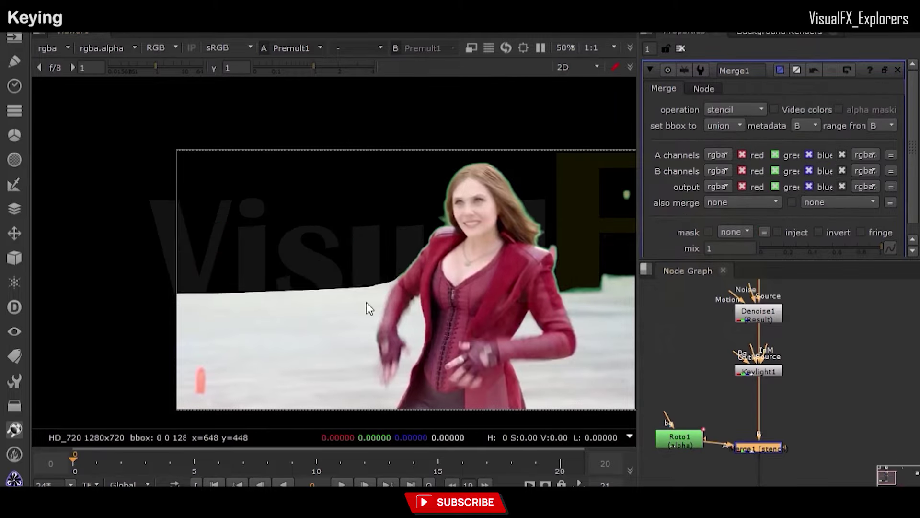
- Reopen the Roto node, select the whole shape, and feather its edge outward
{"action": "scroll", "coordinate": [366, 308], "scroll_direction": "up", "scroll_amount": 1}
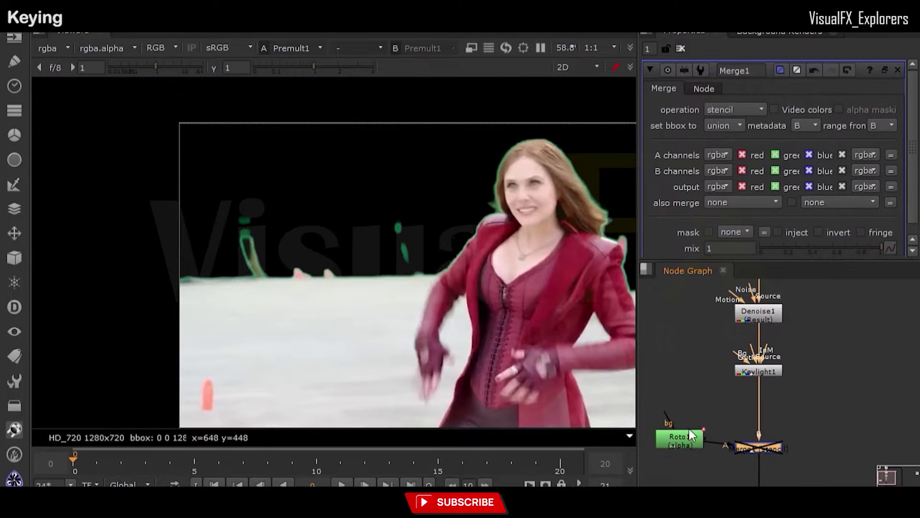
{"action": "double_click", "coordinate": [679, 439]}
{"action": "left_click", "coordinate": [132, 254]}
{"action": "key", "text": "e"}
{"action": "key", "text": "e"}
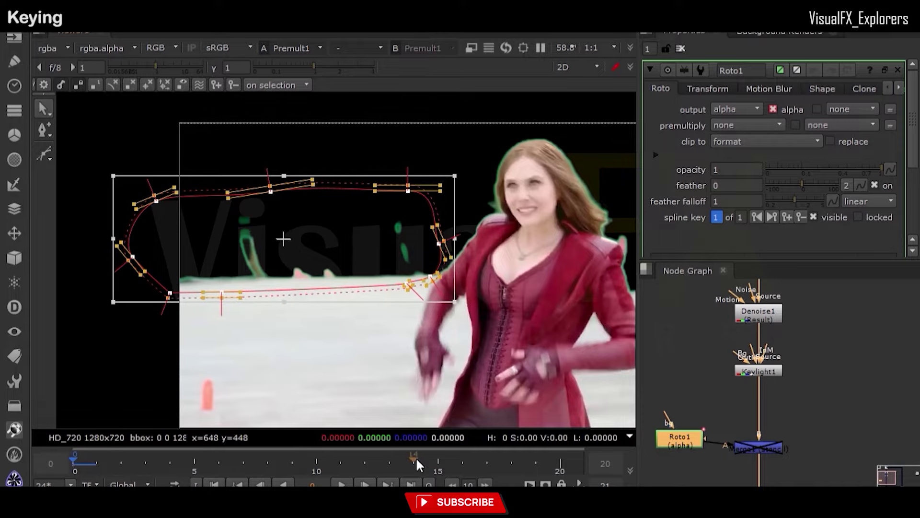
- Disable the Denoise node and reshape the roto around the actress's outstretched hand in the other frames
{"action": "left_click", "coordinate": [752, 316]}
{"action": "key", "text": "d"}
{"action": "scroll", "coordinate": [388, 280], "scroll_direction": "up", "scroll_amount": 3}
{"action": "left_click_drag", "start_coordinate": [396, 260], "coordinate": [346, 279]}
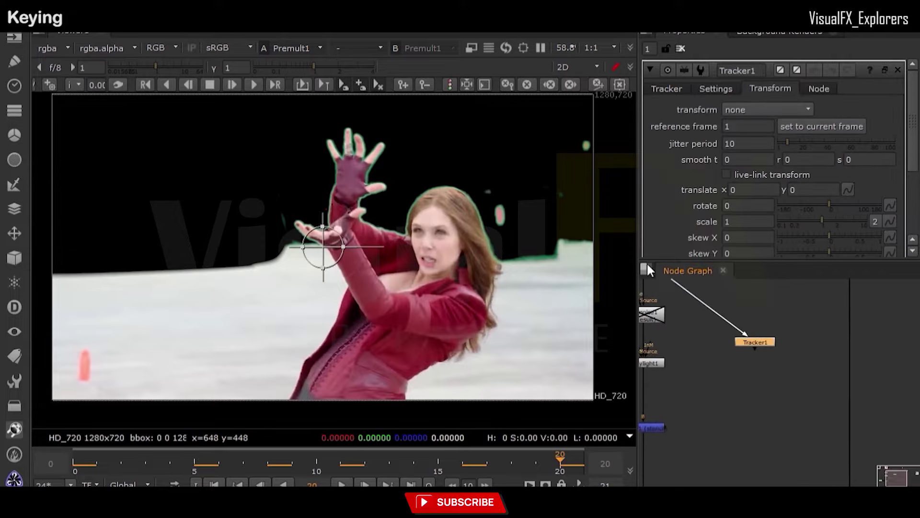
- Connect the new Tracker node to the original footage's routing dot and view its output
{"action": "left_click_drag", "start_coordinate": [756, 339], "coordinate": [895, 379]}
{"action": "left_click_drag", "start_coordinate": [895, 377], "coordinate": [903, 380]}
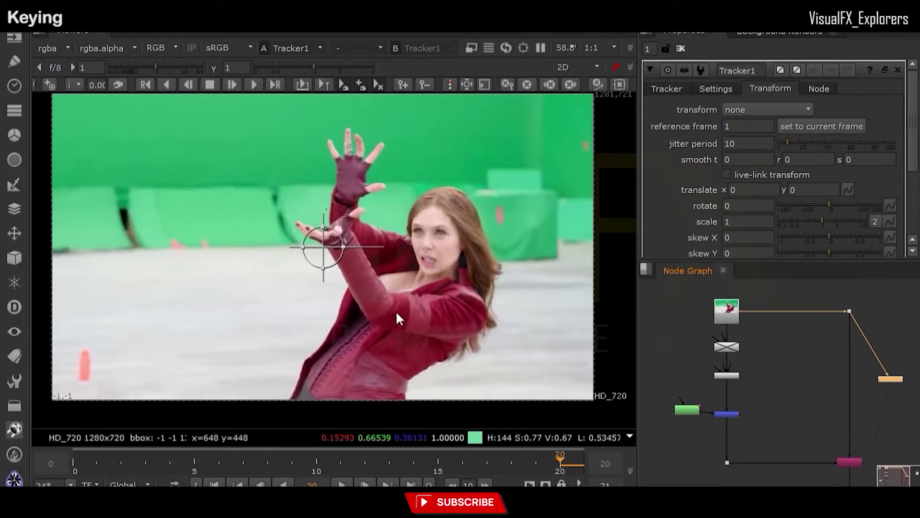
{"action": "scroll", "coordinate": [393, 320], "scroll_direction": "down", "scroll_amount": 2}
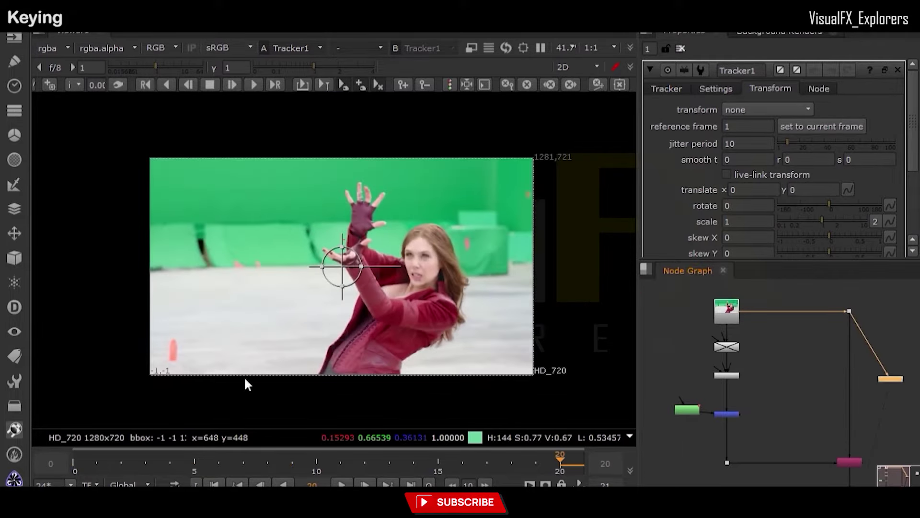
{"action": "scroll", "coordinate": [185, 384], "scroll_direction": "up", "scroll_amount": 3}
- Add a first track and place it on the dark upright gap in the green barrier, at about x 170, y 440
{"action": "left_click", "coordinate": [667, 89]}
{"action": "scroll", "coordinate": [647, 221], "scroll_direction": "down", "scroll_amount": 5}
{"action": "scroll", "coordinate": [195, 362], "scroll_direction": "up", "scroll_amount": 1}
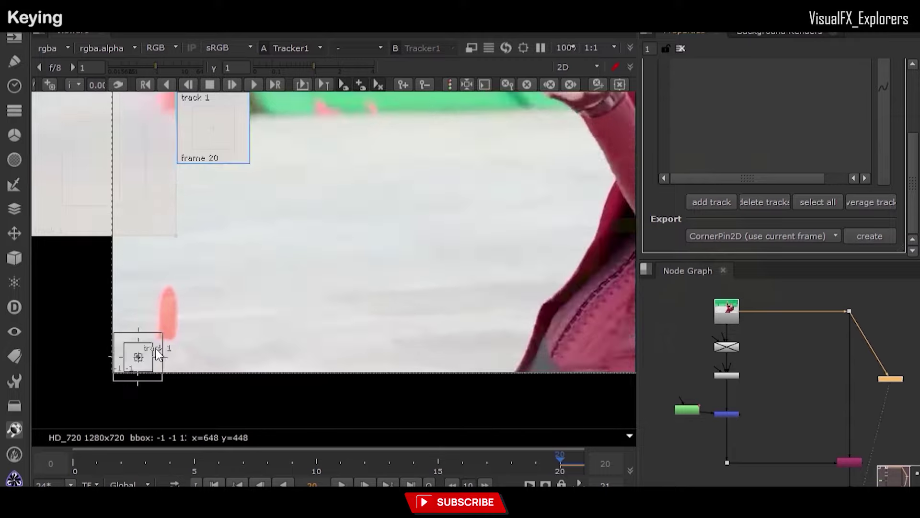
{"action": "left_click_drag", "start_coordinate": [113, 373], "coordinate": [279, 201]}
{"action": "middle_click_drag", "start_coordinate": [279, 202], "coordinate": [303, 410]}
{"action": "left_click_drag", "start_coordinate": [303, 410], "coordinate": [260, 263]}
{"action": "scroll", "coordinate": [260, 263], "scroll_direction": "down", "scroll_amount": 3}
{"action": "middle_click_drag", "start_coordinate": [511, 251], "coordinate": [377, 267]}
{"action": "scroll", "coordinate": [377, 268], "scroll_direction": "up", "scroll_amount": 3}
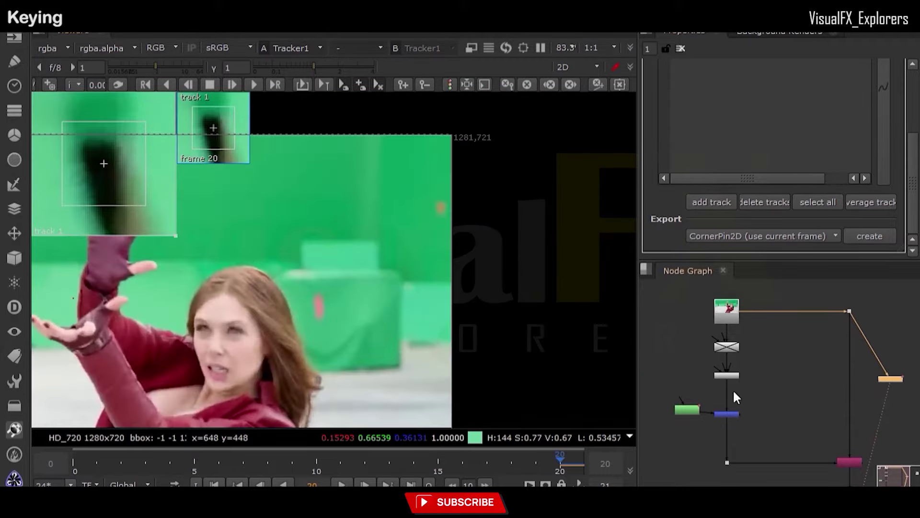
- Add a second track and place it on the orange marker near the upper right of the green screen
{"action": "left_click", "coordinate": [712, 202]}
{"action": "scroll", "coordinate": [417, 238], "scroll_direction": "down", "scroll_amount": 3}
{"action": "middle_click_drag", "start_coordinate": [417, 237], "coordinate": [539, 212]}
{"action": "left_click_drag", "start_coordinate": [172, 375], "coordinate": [532, 226]}
{"action": "key", "text": "ctrl+z"}
{"action": "scroll", "coordinate": [173, 378], "scroll_direction": "up", "scroll_amount": 3}
{"action": "middle_click_drag", "start_coordinate": [533, 226], "coordinate": [246, 358]}
{"action": "mouse_move", "coordinate": [247, 359]}
{"action": "left_mouse_down"}
{"action": "mouse_move", "coordinate": [522, 194]}
{"action": "mouse_move", "coordinate": [532, 200]}
{"action": "left_mouse_up"}
{"action": "scroll", "coordinate": [532, 199], "scroll_direction": "up", "scroll_amount": 6}
{"action": "left_click_drag", "start_coordinate": [532, 200], "coordinate": [543, 206]}
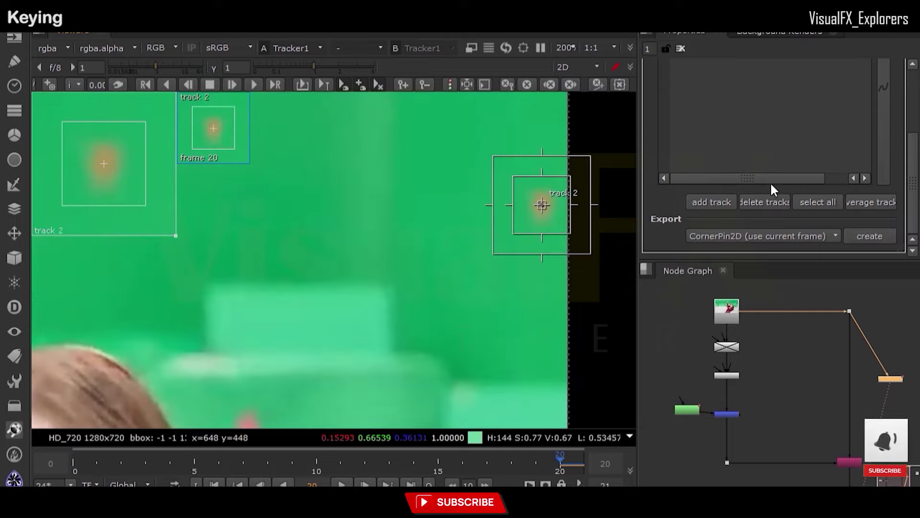
- Enable translation, rotation and scale for both tracks and select the two tracks together
{"action": "scroll", "coordinate": [772, 186], "scroll_direction": "up", "scroll_amount": 5}
{"action": "left_click_drag", "start_coordinate": [639, 206], "coordinate": [527, 207]}
{"action": "left_click", "coordinate": [828, 131]}
{"action": "left_click", "coordinate": [848, 132]}
{"action": "left_click", "coordinate": [848, 145]}
{"action": "left_click", "coordinate": [828, 145]}
{"action": "left_click", "coordinate": [809, 144]}
{"action": "left_click", "coordinate": [646, 133]}
{"action": "left_click", "coordinate": [649, 144], "text": "shift"}
{"action": "left_click_drag", "start_coordinate": [913, 119], "coordinate": [913, 177]}
- Track both points backward from frame 20 and open the tracker's transform settings
{"action": "scroll", "coordinate": [913, 181], "scroll_direction": "up", "scroll_amount": 5}
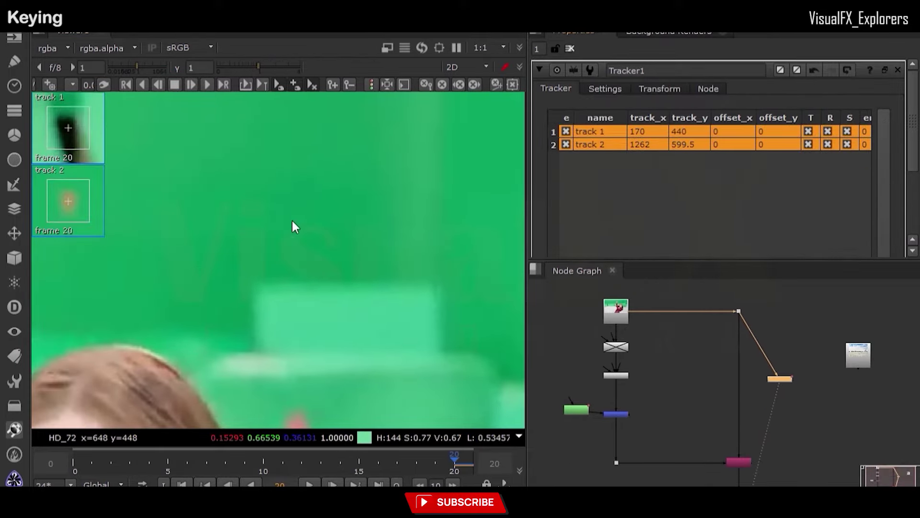
{"action": "scroll", "coordinate": [292, 218], "scroll_direction": "down", "scroll_amount": 3}
{"action": "left_click", "coordinate": [143, 84]}
{"action": "left_click", "coordinate": [659, 89]}
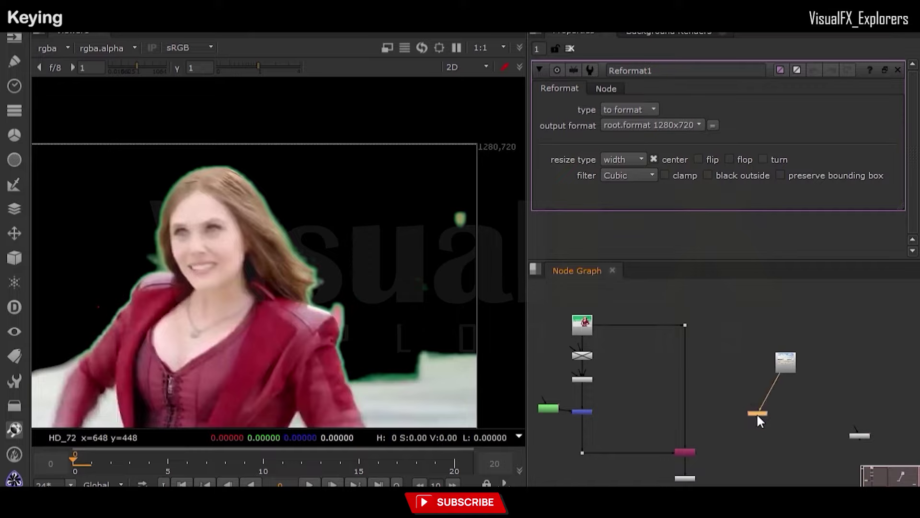
- Align the Reformat node below the background image's Read node and view it
{"action": "left_click_drag", "start_coordinate": [757, 414], "coordinate": [784, 406]}
{"action": "key", "text": "1"}
{"action": "left_click", "coordinate": [778, 419]}
- Add a Merge node that places the premultiplied actress over the reformatted background, and view the composite
{"action": "middle_click_drag", "start_coordinate": [741, 484], "coordinate": [735, 449]}
{"action": "scroll", "coordinate": [734, 449], "scroll_direction": "up", "scroll_amount": 4}
{"action": "key", "text": "m"}
{"action": "left_click_drag", "start_coordinate": [726, 441], "coordinate": [656, 449]}
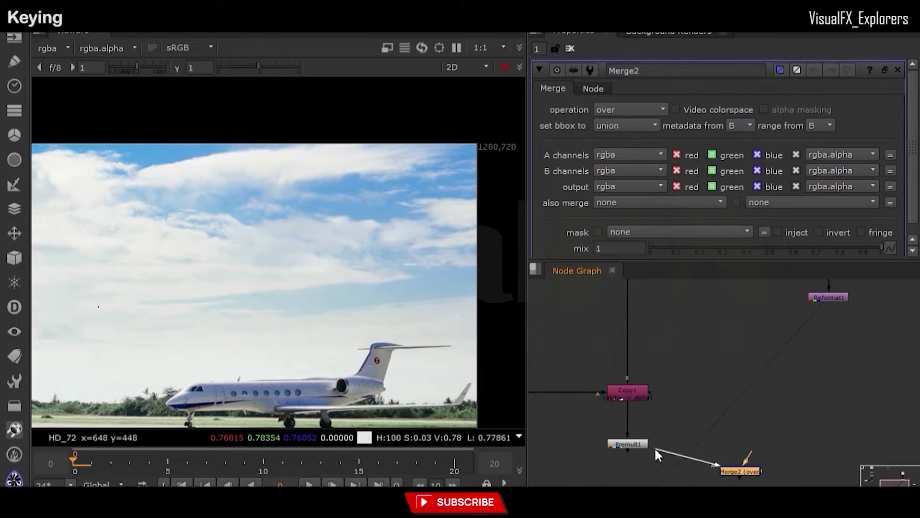
{"action": "left_click_drag", "start_coordinate": [822, 311], "coordinate": [821, 306]}
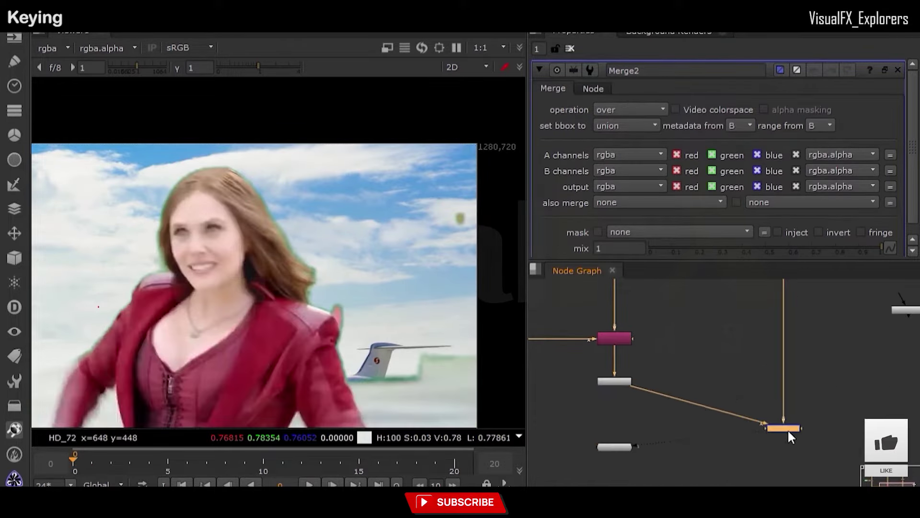
{"action": "left_click", "coordinate": [615, 429]}
{"action": "left_click_drag", "start_coordinate": [575, 410], "coordinate": [797, 452]}
{"action": "middle_click_drag", "start_coordinate": [791, 441], "coordinate": [790, 419]}
{"action": "left_click_drag", "start_coordinate": [786, 408], "coordinate": [786, 447]}
- Tidy the composite branch and insert the Tracker node between the Reformat and the final Merge
{"action": "scroll", "coordinate": [731, 402], "scroll_direction": "down", "scroll_amount": 2}
{"action": "middle_click_drag", "start_coordinate": [730, 402], "coordinate": [708, 340]}
{"action": "left_click", "coordinate": [709, 339]}
{"action": "left_click_drag", "start_coordinate": [628, 385], "coordinate": [746, 447]}
{"action": "middle_click_drag", "start_coordinate": [733, 312], "coordinate": [743, 446]}
{"action": "scroll", "coordinate": [741, 367], "scroll_direction": "down", "scroll_amount": 4}
{"action": "left_click_drag", "start_coordinate": [722, 362], "coordinate": [747, 306]}
{"action": "left_click", "coordinate": [777, 348]}
{"action": "scroll", "coordinate": [803, 380], "scroll_direction": "up", "scroll_amount": 4}
{"action": "left_click_drag", "start_coordinate": [804, 379], "coordinate": [701, 314]}
- Add a Transform between the Reformat and the Tracker, scaling the background to 1.6 and moving it to x 148, y 366
{"action": "key", "text": "t"}
{"action": "scroll", "coordinate": [297, 330], "scroll_direction": "down", "scroll_amount": 3}
{"action": "left_click_drag", "start_coordinate": [768, 139], "coordinate": [770, 140]}
{"action": "left_click_drag", "start_coordinate": [186, 356], "coordinate": [315, 271]}
{"action": "left_click_drag", "start_coordinate": [769, 139], "coordinate": [783, 139]}
{"action": "left_click_drag", "start_coordinate": [316, 272], "coordinate": [312, 221]}
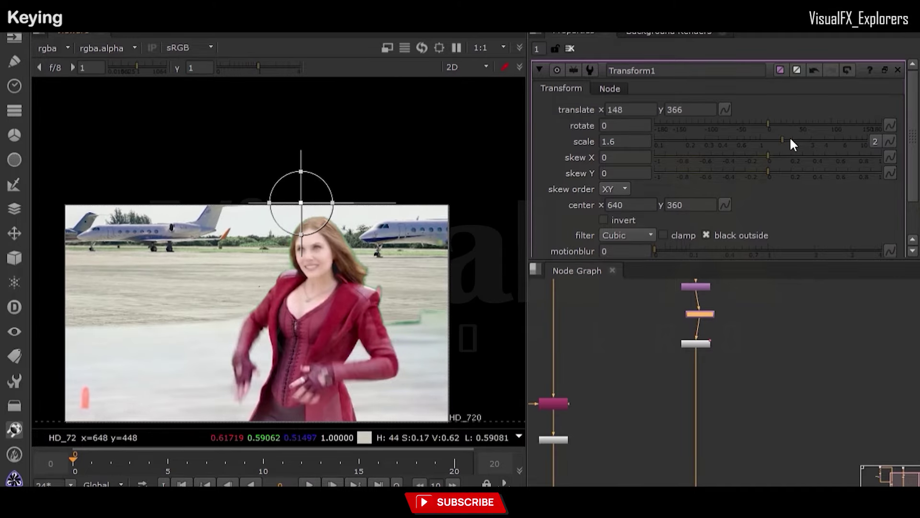
- Set the background Transform's scale to 1.4 and its translation to x 154, y 248
{"action": "left_click", "coordinate": [776, 142]}
{"action": "left_click", "coordinate": [777, 141]}
{"action": "left_click_drag", "start_coordinate": [312, 214], "coordinate": [312, 253]}
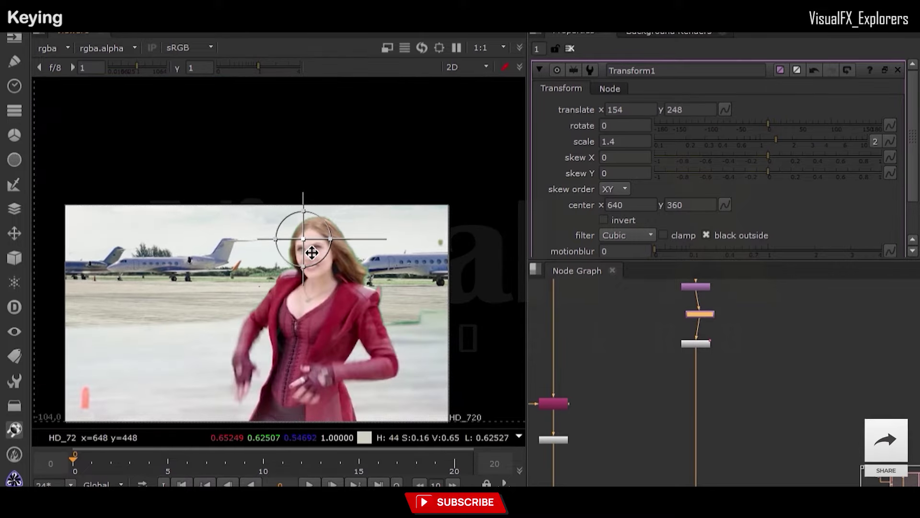
{"action": "scroll", "coordinate": [303, 335], "scroll_direction": "down", "scroll_amount": 1}
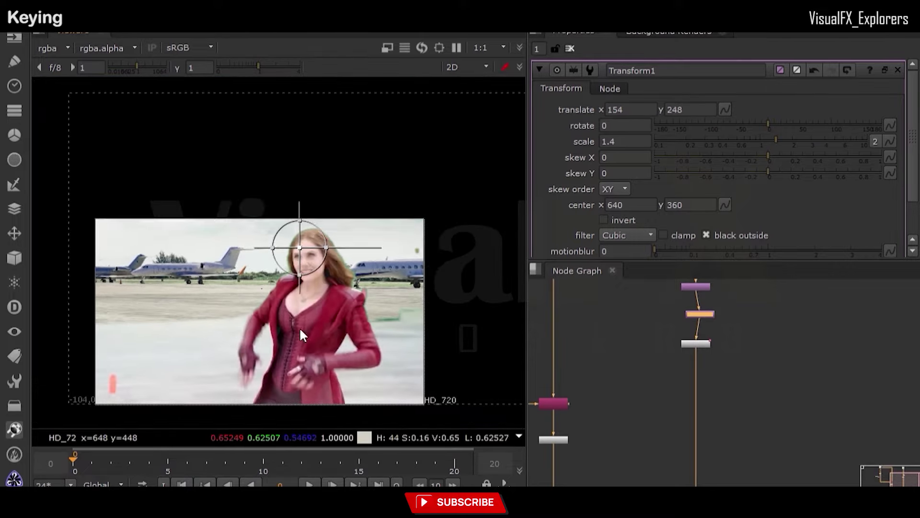
{"action": "scroll", "coordinate": [714, 312], "scroll_direction": "down", "scroll_amount": 1}
- Insert a Crop node after the final Merge and line it up with the branch
{"action": "middle_click_drag", "start_coordinate": [684, 485], "coordinate": [668, 390]}
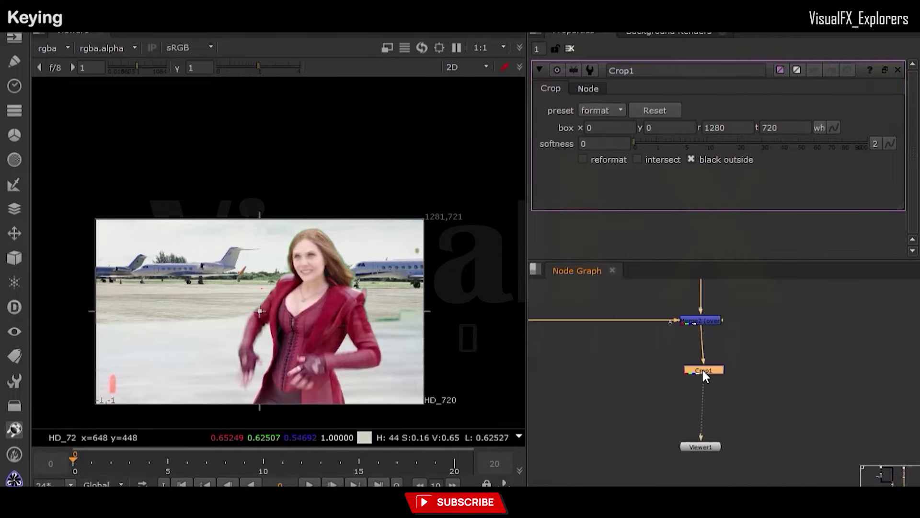
{"action": "left_click_drag", "start_coordinate": [703, 371], "coordinate": [700, 370]}
{"action": "scroll", "coordinate": [671, 335], "scroll_direction": "down", "scroll_amount": 1}
- Insert a Grade in the background branch and match its gain per channel: red 1.25, green 1.4, blue 1.5
{"action": "middle_click_drag", "start_coordinate": [681, 297], "coordinate": [645, 446]}
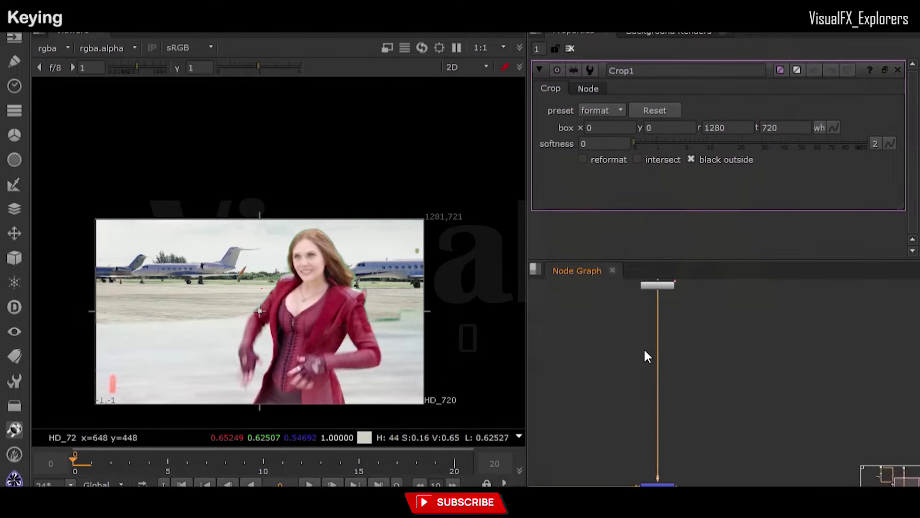
{"action": "left_click", "coordinate": [644, 349]}
{"action": "key", "text": "g"}
{"action": "left_click_drag", "start_coordinate": [644, 349], "coordinate": [658, 349]}
{"action": "key", "text": "y"}
{"action": "left_click_drag", "start_coordinate": [880, 317], "coordinate": [902, 296]}
{"action": "key", "text": "g"}
{"action": "key", "text": "b"}
{"action": "key", "text": "r"}
{"action": "key", "text": "r"}
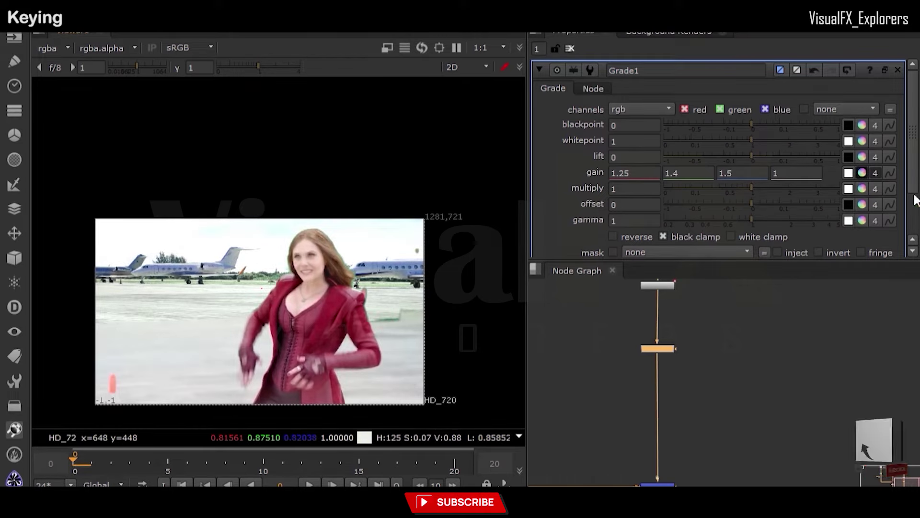
- Compare the composite with the background Grade disabled and enabled
{"action": "left_click", "coordinate": [888, 166]}
{"action": "left_click", "coordinate": [661, 349]}
{"action": "key", "text": "f"}
{"action": "key", "text": "d"}
{"action": "key", "text": "d"}
- Set the Defocus node after the background Grade to 7 and align it in the branch
{"action": "left_click", "coordinate": [692, 413]}
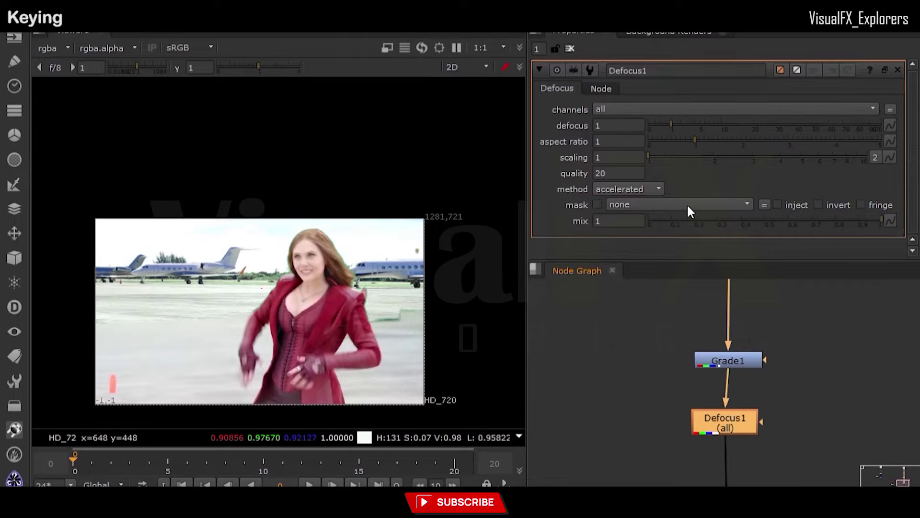
{"action": "mouse_move", "coordinate": [708, 119]}
{"action": "left_mouse_down"}
{"action": "mouse_move", "coordinate": [729, 119]}
{"action": "mouse_move", "coordinate": [710, 122]}
{"action": "left_mouse_up"}
{"action": "left_click", "coordinate": [732, 363]}
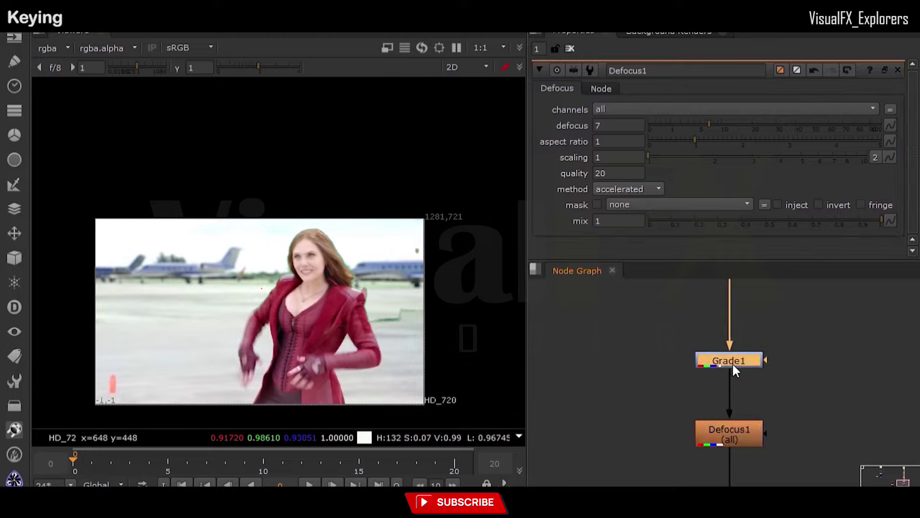
- Insert a DespillMadness node with green screen type into the plate branch below the upper dot
{"action": "scroll", "coordinate": [719, 374], "scroll_direction": "down", "scroll_amount": 6}
{"action": "scroll", "coordinate": [657, 395], "scroll_direction": "up", "scroll_amount": 1}
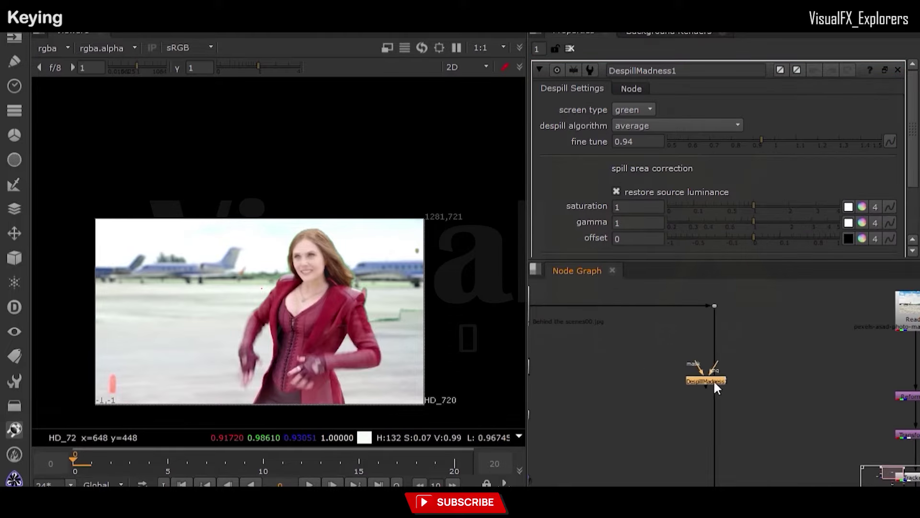
{"action": "left_click_drag", "start_coordinate": [713, 379], "coordinate": [718, 376]}
- Compare the actress's hair and jacket edges with the despill node disabled and enabled
{"action": "key", "text": "d"}
{"action": "scroll", "coordinate": [331, 254], "scroll_direction": "up", "scroll_amount": 7}
{"action": "key", "text": "d"}
{"action": "scroll", "coordinate": [315, 268], "scroll_direction": "down", "scroll_amount": 3}
{"action": "key", "text": "d"}
{"action": "key", "text": "d"}
{"action": "scroll", "coordinate": [315, 269], "scroll_direction": "down", "scroll_amount": 2}
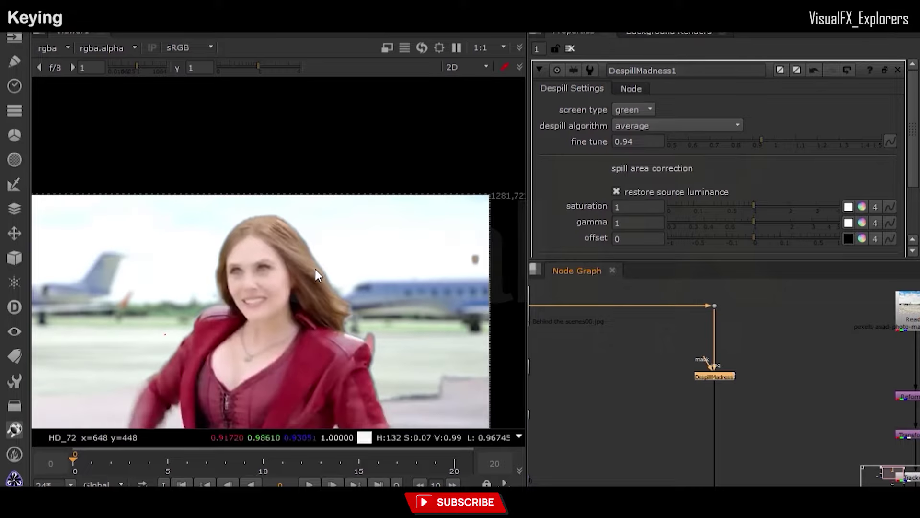
- Play back the despilled composite to check the whole frame in motion
{"action": "scroll", "coordinate": [321, 352], "scroll_direction": "down", "scroll_amount": 3}
{"action": "middle_click", "coordinate": [321, 357]}
{"action": "scroll", "coordinate": [327, 306], "scroll_direction": "down", "scroll_amount": 1}
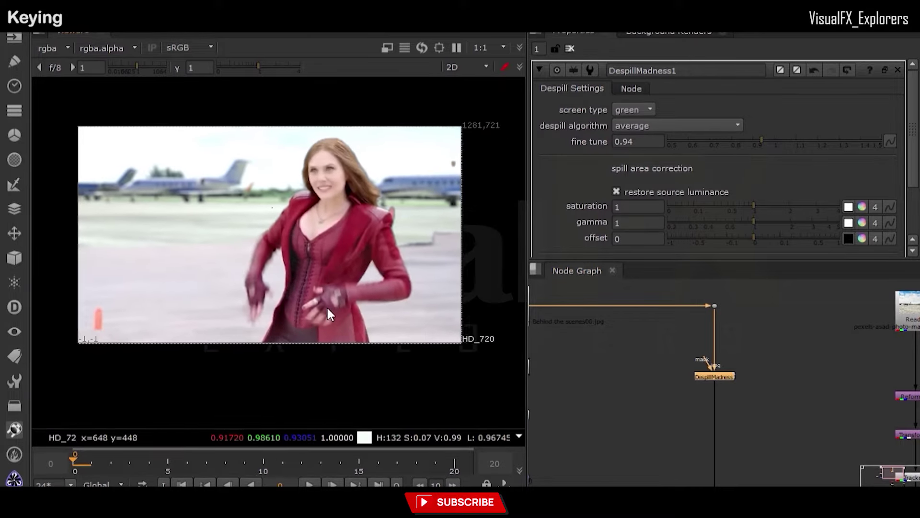
{"action": "key", "text": "l"}
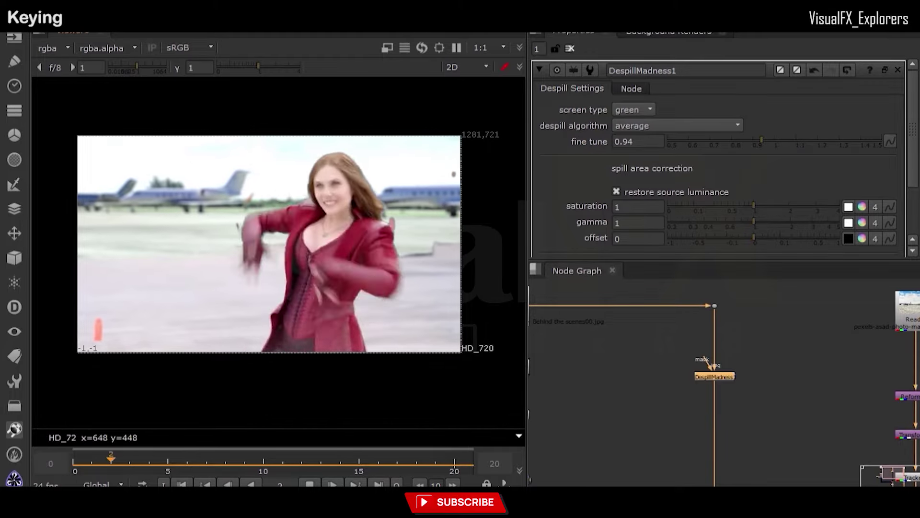
{"action": "left_click", "coordinate": [147, 465]}
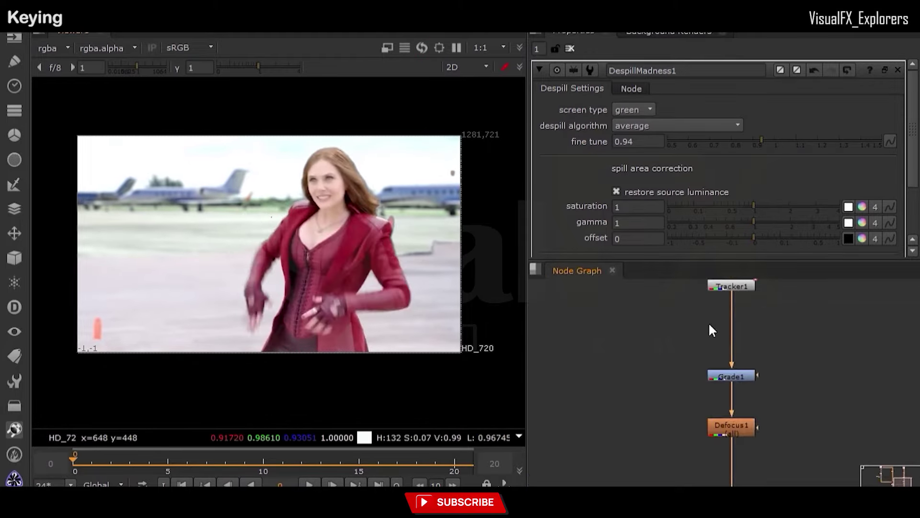
- Adjust the background Grade's gain to red 1.333333, green 1.386667 and blue 1.7
{"action": "double_click", "coordinate": [731, 374]}
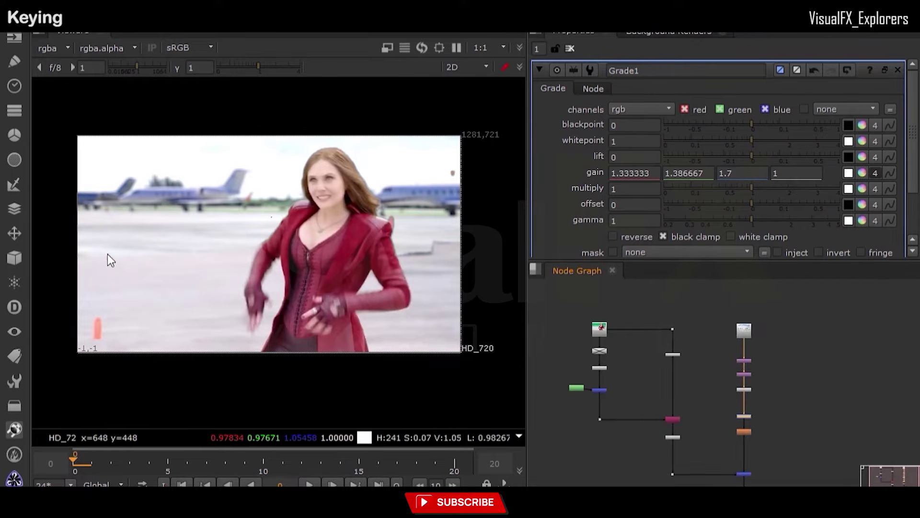
{"action": "scroll", "coordinate": [105, 343], "scroll_direction": "up", "scroll_amount": 2}
{"action": "scroll", "coordinate": [101, 344], "scroll_direction": "down", "scroll_amount": 3}
- Play and scrub the regraded composite between frames 0 and 12 to review the edges and background match
{"action": "left_click", "coordinate": [309, 484]}
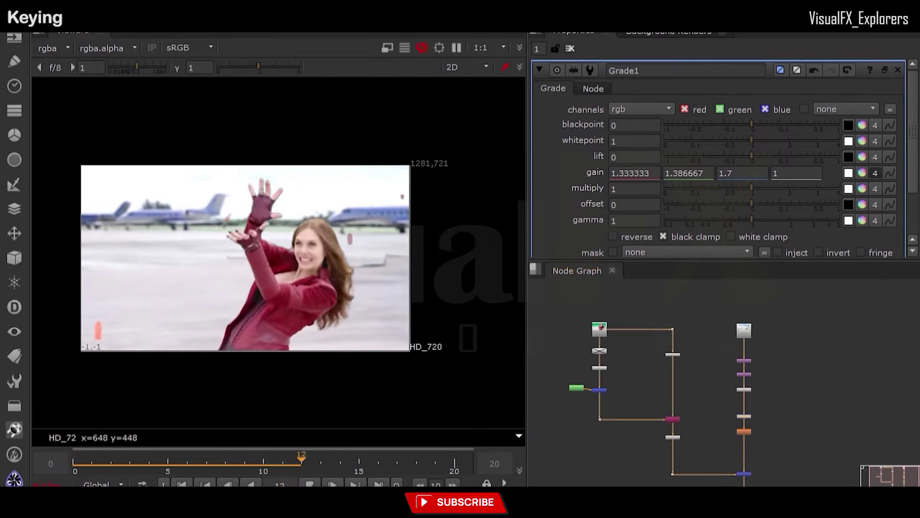
{"action": "left_click", "coordinate": [74, 464]}
{"action": "left_click_drag", "start_coordinate": [74, 469], "coordinate": [130, 463]}
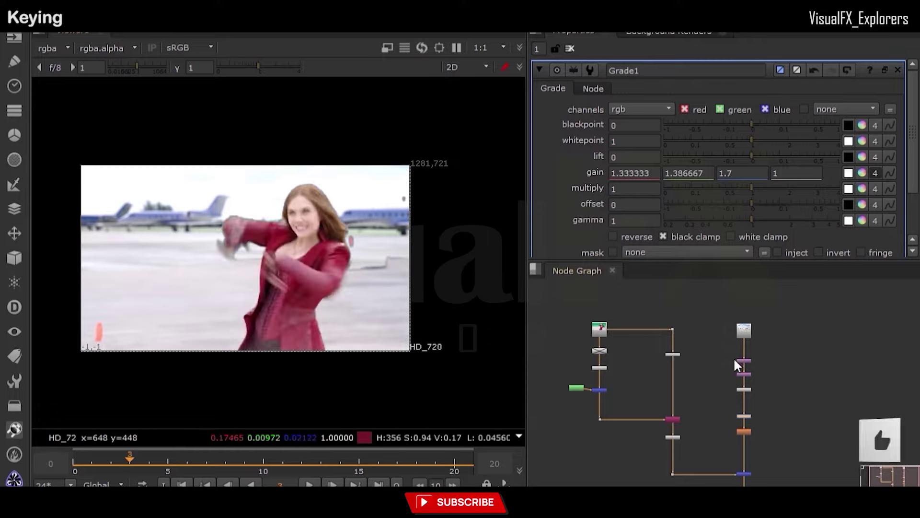
{"action": "scroll", "coordinate": [438, 273], "scroll_direction": "up", "scroll_amount": 3}
{"action": "scroll", "coordinate": [257, 273], "scroll_direction": "down", "scroll_amount": 3}
{"action": "scroll", "coordinate": [294, 352], "scroll_direction": "up", "scroll_amount": 3}
{"action": "scroll", "coordinate": [291, 349], "scroll_direction": "down", "scroll_amount": 1}
{"action": "left_click", "coordinate": [309, 483]}
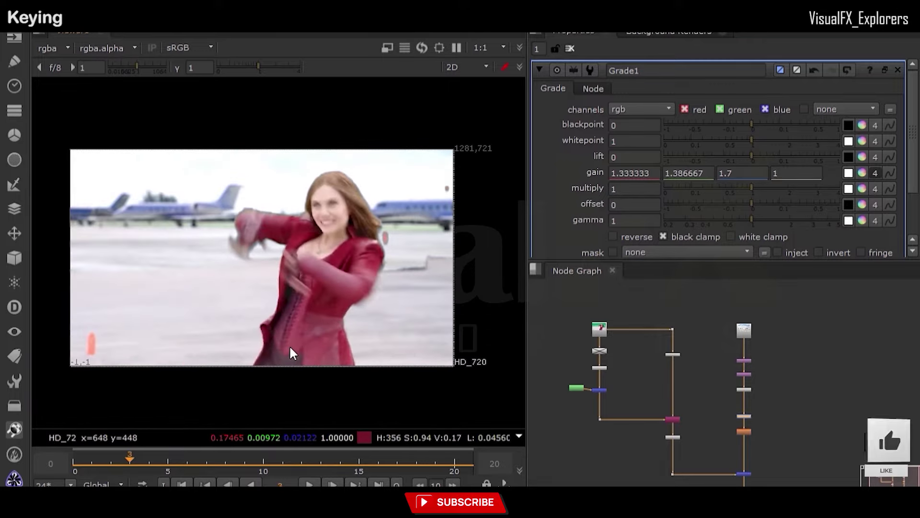
{"action": "left_click_drag", "start_coordinate": [268, 465], "coordinate": [301, 464]}
- Add a dot on the matte line feeding the Copy node and branch an AlphaEdge node off it
{"action": "scroll", "coordinate": [598, 391], "scroll_direction": "up", "scroll_amount": 2}
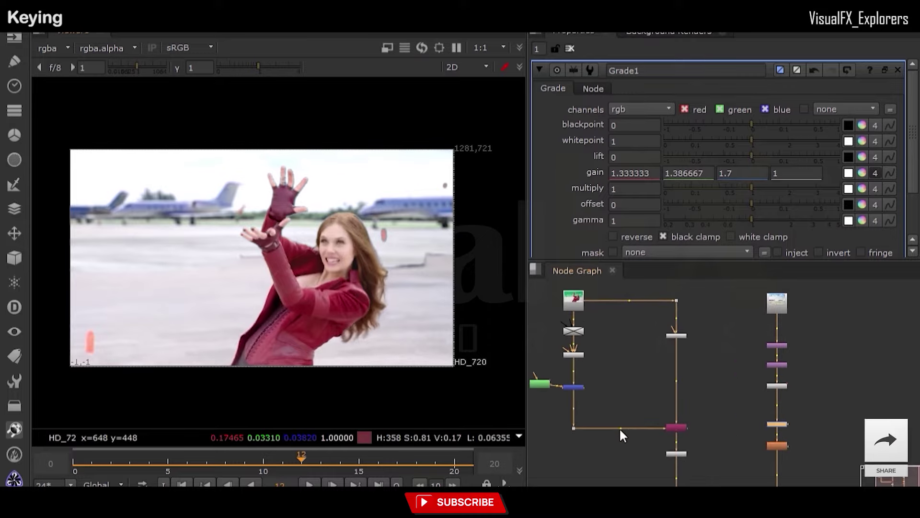
{"action": "left_click", "coordinate": [621, 428], "text": "ctrl"}
{"action": "scroll", "coordinate": [625, 389], "scroll_direction": "up", "scroll_amount": 3}
{"action": "left_click", "coordinate": [625, 390]}
{"action": "key", "text": "ctrl+v"}
{"action": "left_click_drag", "start_coordinate": [599, 450], "coordinate": [623, 420]}
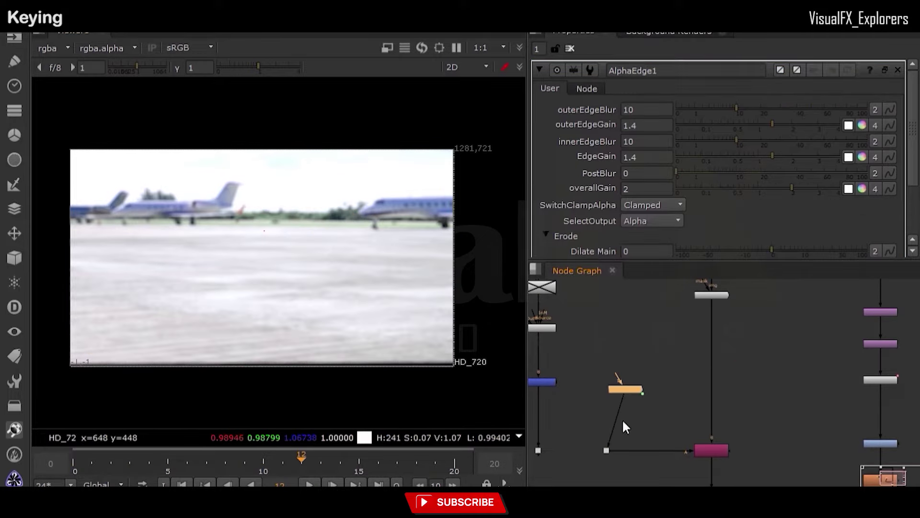
{"action": "left_click_drag", "start_coordinate": [549, 438], "coordinate": [600, 441]}
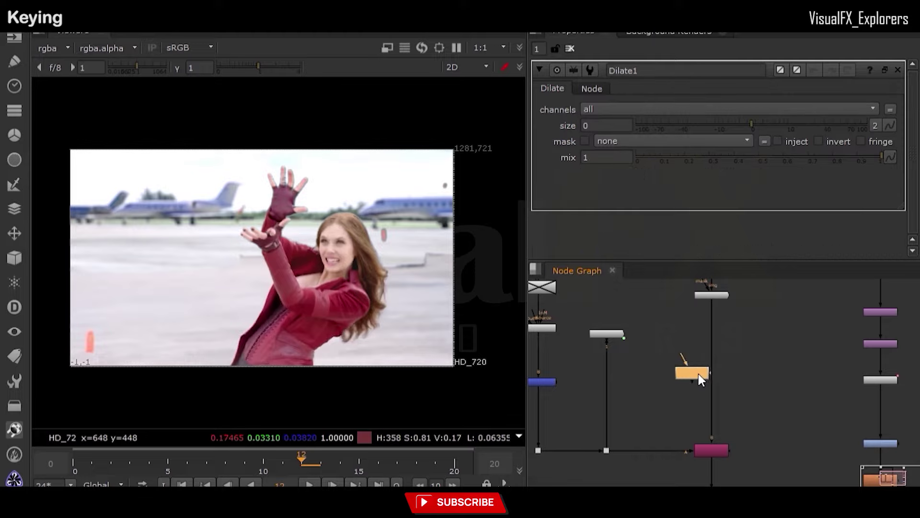
- Insert a Dilate node between the despill and Copy nodes and connect its mask input to AlphaEdge
{"action": "left_click_drag", "start_coordinate": [698, 374], "coordinate": [715, 369]}
{"action": "scroll", "coordinate": [714, 367], "scroll_direction": "up", "scroll_amount": 2}
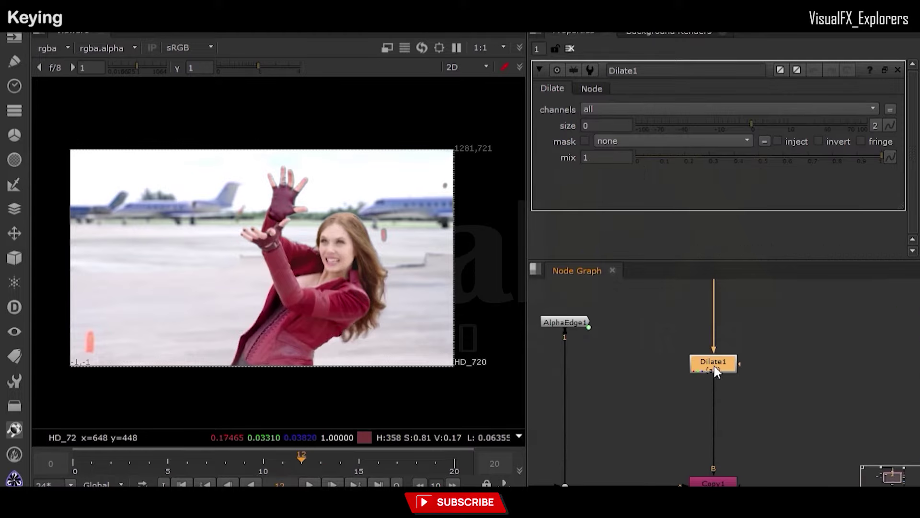
{"action": "left_click_drag", "start_coordinate": [760, 122], "coordinate": [787, 128]}
{"action": "left_click_drag", "start_coordinate": [593, 319], "coordinate": [581, 322]}
{"action": "left_click_drag", "start_coordinate": [728, 362], "coordinate": [729, 320]}
- Try a Dilate size of 4 on the masked edges and examine the raised hand
{"action": "key", "text": "d"}
{"action": "key", "text": "d"}
{"action": "left_click", "coordinate": [742, 126]}
{"action": "left_click_drag", "start_coordinate": [764, 125], "coordinate": [770, 125]}
{"action": "scroll", "coordinate": [297, 171], "scroll_direction": "up", "scroll_amount": 6}
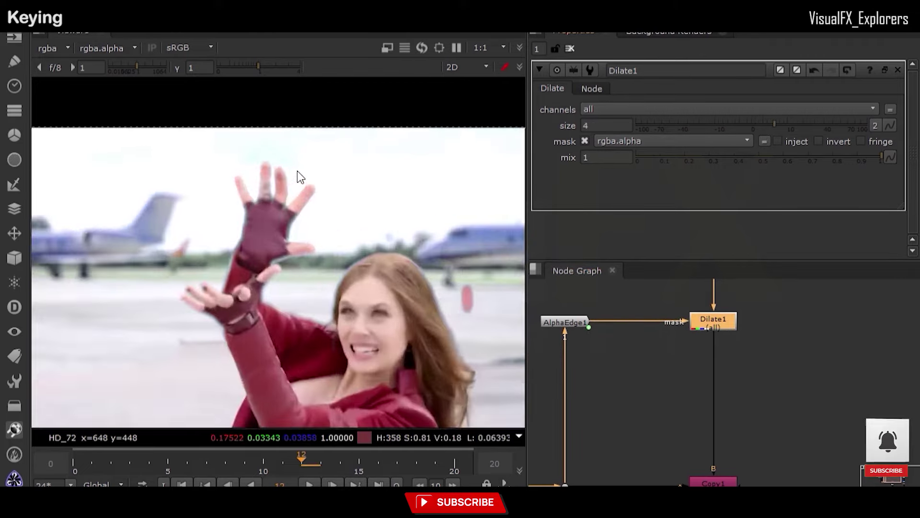
- Try a Dilate size of 2 and compare the hand and hair edges with the node disabled and enabled
{"action": "mouse_move", "coordinate": [774, 126]}
{"action": "left_mouse_down"}
{"action": "mouse_move", "coordinate": [749, 120]}
{"action": "mouse_move", "coordinate": [768, 120]}
{"action": "left_mouse_up"}
{"action": "scroll", "coordinate": [228, 266], "scroll_direction": "down", "scroll_amount": 4}
{"action": "key", "text": "d"}
{"action": "key", "text": "d"}
{"action": "scroll", "coordinate": [226, 289], "scroll_direction": "down", "scroll_amount": 2}
{"action": "middle_click_drag", "start_coordinate": [228, 343], "coordinate": [223, 287]}
{"action": "scroll", "coordinate": [232, 312], "scroll_direction": "down", "scroll_amount": 1}
{"action": "key", "text": "d"}
{"action": "key", "text": "d"}
{"action": "scroll", "coordinate": [254, 238], "scroll_direction": "up", "scroll_amount": 4}
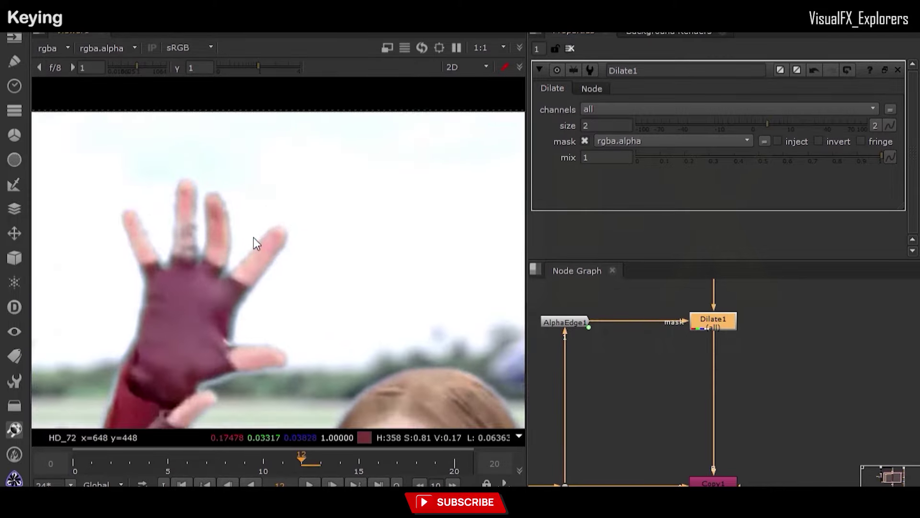
{"action": "scroll", "coordinate": [244, 249], "scroll_direction": "down", "scroll_amount": 2}
{"action": "key", "text": "d"}
{"action": "key", "text": "d"}
- Try a Dilate size of -2.4 and compare the actress's edges with the node disabled and enabled
{"action": "left_click_drag", "start_coordinate": [766, 125], "coordinate": [748, 126]}
{"action": "key", "text": "d"}
{"action": "key", "text": "d"}
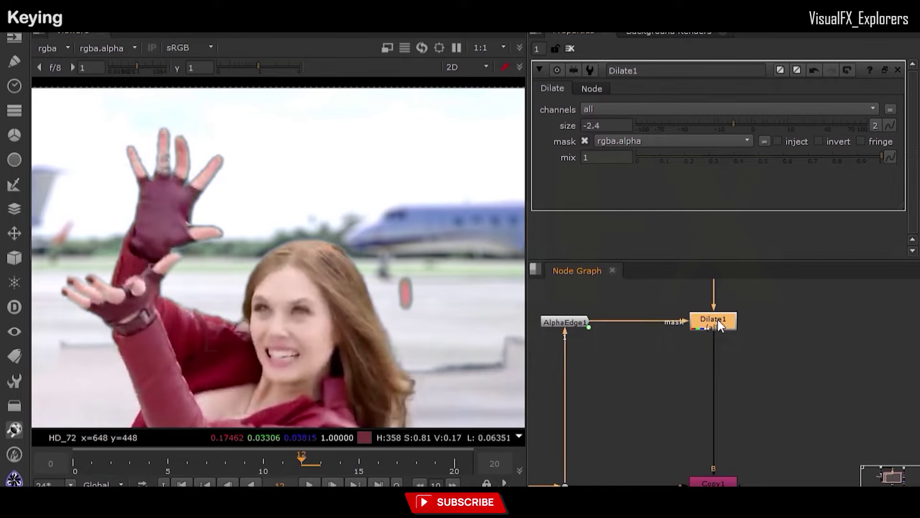
{"action": "key", "text": "d"}
{"action": "key", "text": "d"}
{"action": "key", "text": "d"}
{"action": "key", "text": "d"}
{"action": "scroll", "coordinate": [393, 233], "scroll_direction": "down", "scroll_amount": 2}
{"action": "scroll", "coordinate": [350, 265], "scroll_direction": "down", "scroll_amount": 1}
{"action": "scroll", "coordinate": [329, 326], "scroll_direction": "up", "scroll_amount": 1}
- Try a Dilate size of 13 on the masked edges
{"action": "left_click_drag", "start_coordinate": [750, 125], "coordinate": [794, 126]}
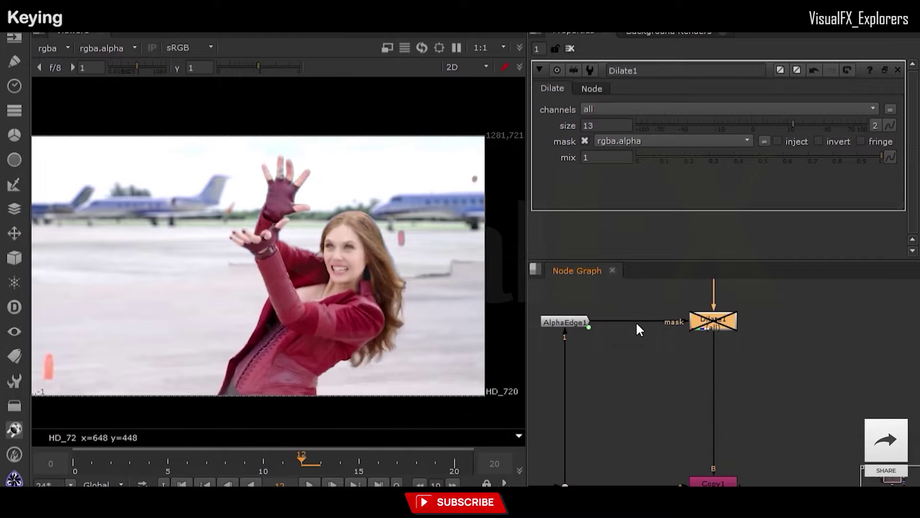
{"action": "scroll", "coordinate": [390, 245], "scroll_direction": "up", "scroll_amount": 3}
{"action": "scroll", "coordinate": [389, 244], "scroll_direction": "up", "scroll_amount": 2}
- Set the Dilate size to -2.4, leave the node enabled and check the edges around the actress
{"action": "left_click_drag", "start_coordinate": [767, 126], "coordinate": [734, 129]}
{"action": "key", "text": "d"}
{"action": "key", "text": "f"}
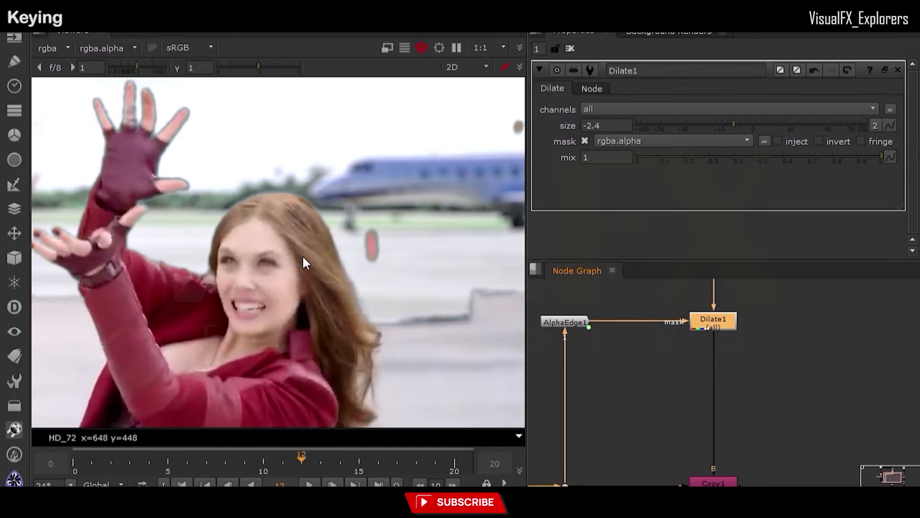
{"action": "key", "text": "d"}
{"action": "scroll", "coordinate": [738, 340], "scroll_direction": "down", "scroll_amount": 4}
{"action": "scroll", "coordinate": [561, 343], "scroll_direction": "up", "scroll_amount": 3}
- In Roto1, draw a closed shape at frame 12 around the dark edge remnant beside the actress's hair
{"action": "double_click", "coordinate": [578, 382]}
{"action": "scroll", "coordinate": [578, 382], "scroll_direction": "up", "scroll_amount": 2}
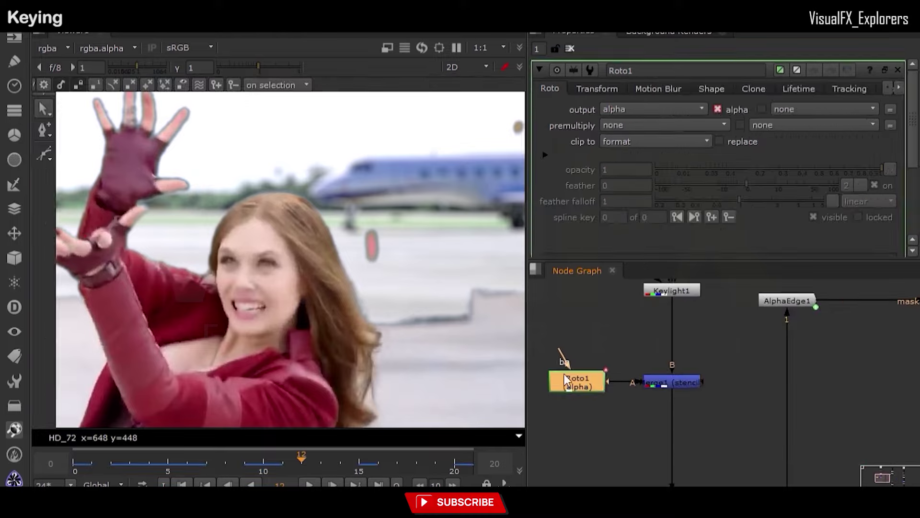
{"action": "scroll", "coordinate": [354, 297], "scroll_direction": "up", "scroll_amount": 2}
{"action": "left_click", "coordinate": [394, 177]}
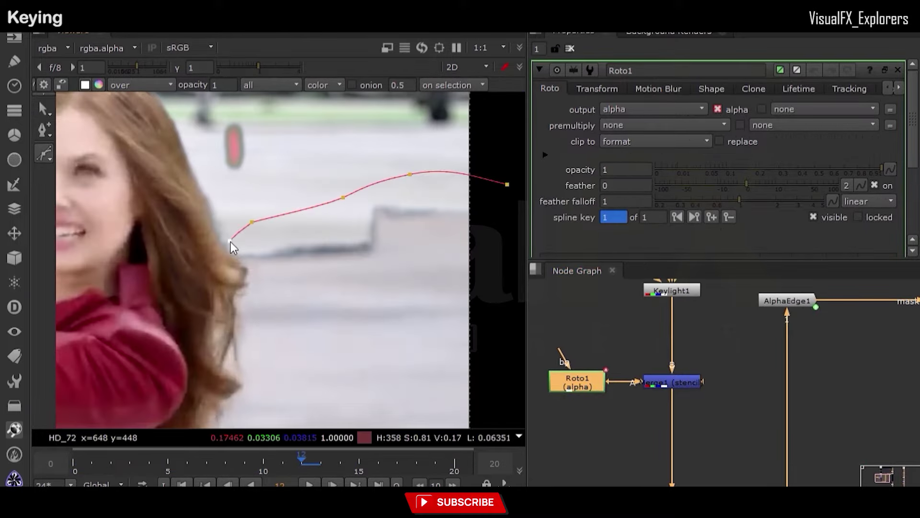
{"action": "left_click", "coordinate": [233, 251]}
{"action": "left_click", "coordinate": [246, 266]}
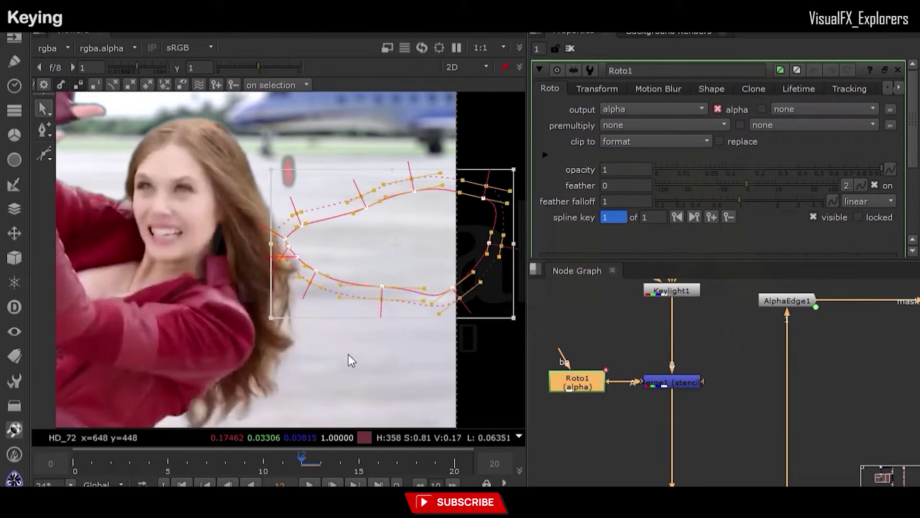
{"action": "scroll", "coordinate": [401, 230], "scroll_direction": "up", "scroll_amount": 2}
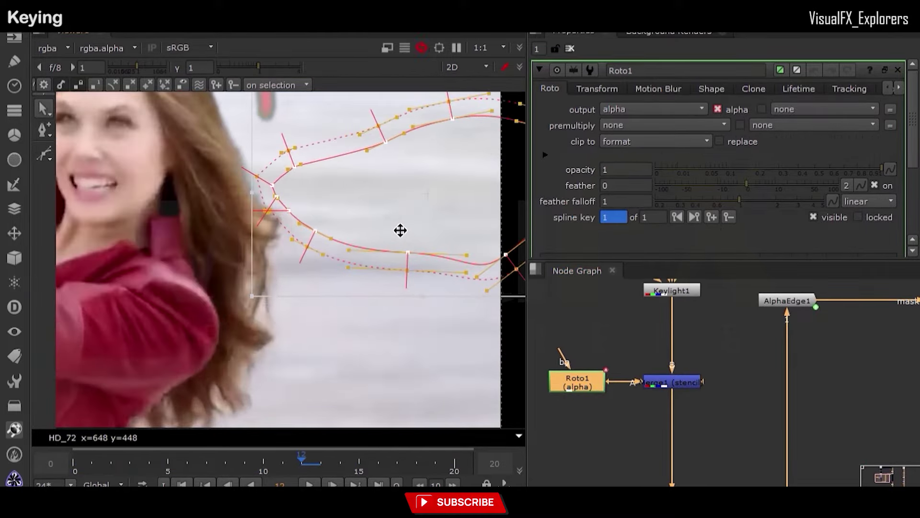
- Move the new roto shape clear of the hair and pull its lower feather points outward
{"action": "left_click_drag", "start_coordinate": [460, 231], "coordinate": [450, 242]}
{"action": "left_click", "coordinate": [383, 251]}
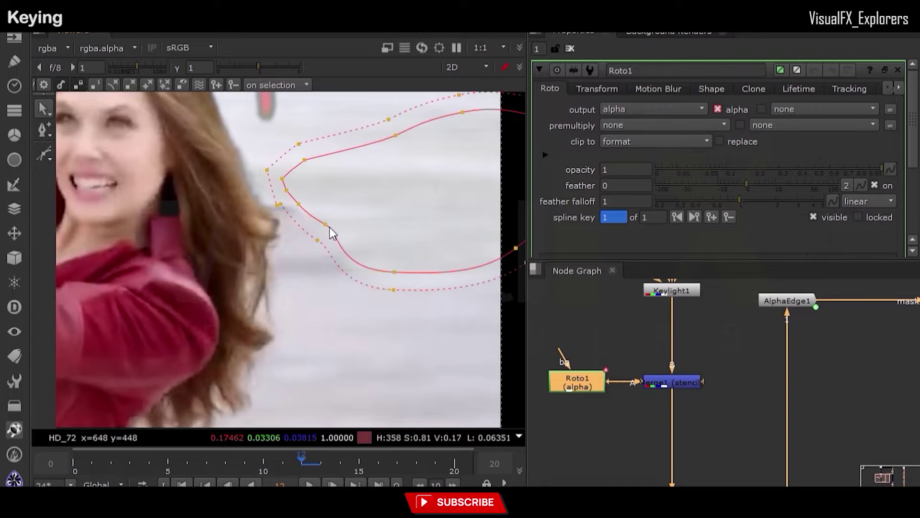
{"action": "middle_click_drag", "start_coordinate": [396, 241], "coordinate": [301, 243]}
{"action": "left_click_drag", "start_coordinate": [431, 264], "coordinate": [470, 354]}
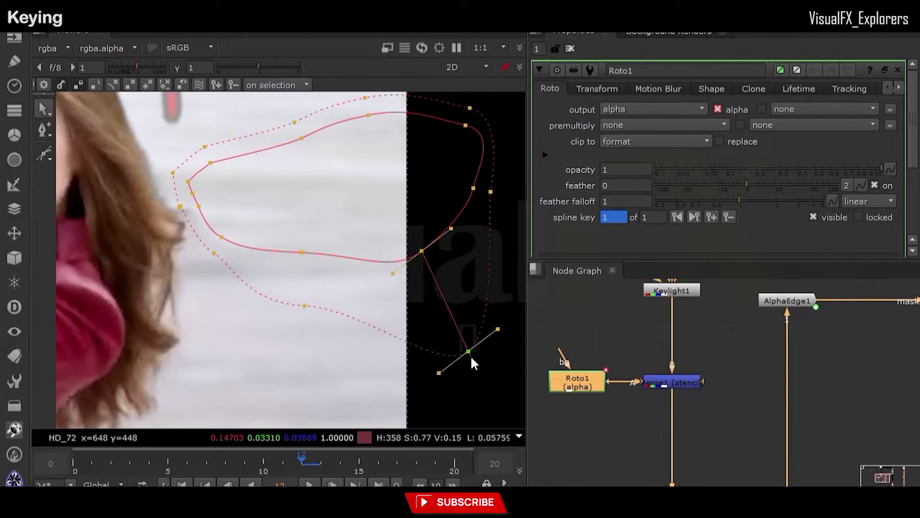
{"action": "left_click_drag", "start_coordinate": [304, 305], "coordinate": [299, 312]}
{"action": "left_click_drag", "start_coordinate": [214, 252], "coordinate": [210, 260]}
{"action": "scroll", "coordinate": [207, 264], "scroll_direction": "down", "scroll_amount": 2}
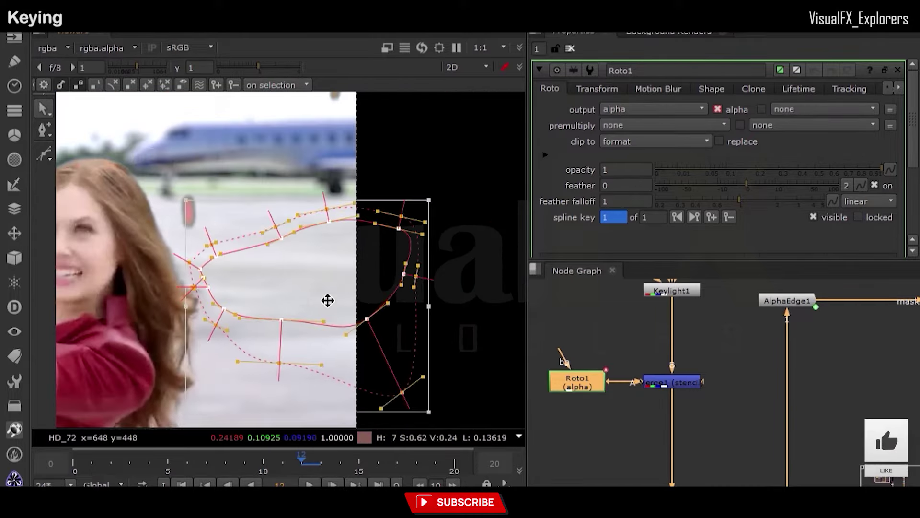
- Copy the background branch's Tracker and insert the copy between Roto1 and the stencil Merge
{"action": "scroll", "coordinate": [599, 348], "scroll_direction": "down", "scroll_amount": 2}
{"action": "left_click", "coordinate": [609, 375]}
{"action": "middle_click_drag", "start_coordinate": [849, 355], "coordinate": [608, 401]}
{"action": "scroll", "coordinate": [836, 398], "scroll_direction": "up", "scroll_amount": 2}
{"action": "left_click", "coordinate": [834, 423]}
{"action": "scroll", "coordinate": [835, 423], "scroll_direction": "down", "scroll_amount": 2}
{"action": "middle_click_drag", "start_coordinate": [552, 397], "coordinate": [870, 279]}
{"action": "scroll", "coordinate": [675, 283], "scroll_direction": "up", "scroll_amount": 2}
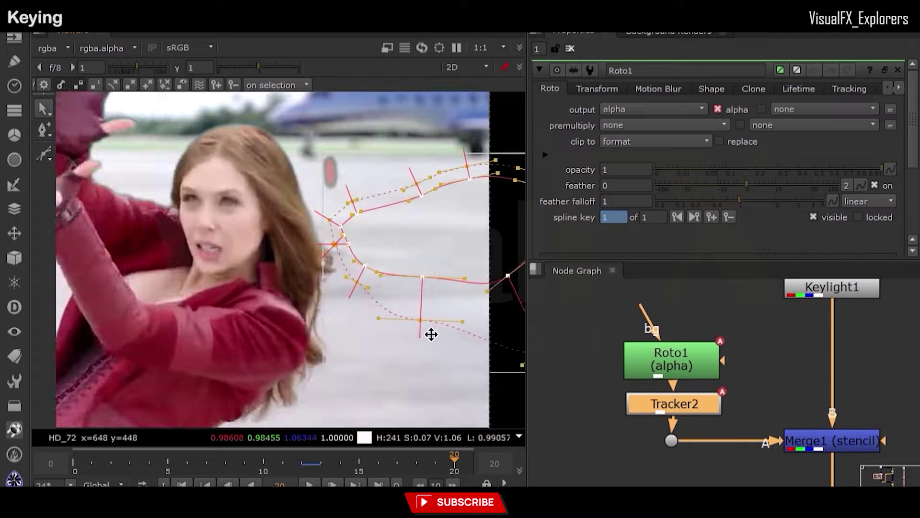
- Key the roto shape's inner edge points at frames 2, 7 and 4 to stay clear of the actress
{"action": "scroll", "coordinate": [416, 335], "scroll_direction": "up", "scroll_amount": 3}
{"action": "mouse_move", "coordinate": [113, 465]}
{"action": "left_mouse_down"}
{"action": "mouse_move", "coordinate": [87, 471]}
{"action": "mouse_move", "coordinate": [111, 463]}
{"action": "left_mouse_up"}
{"action": "left_click", "coordinate": [115, 225]}
{"action": "left_click_drag", "start_coordinate": [202, 220], "coordinate": [210, 219]}
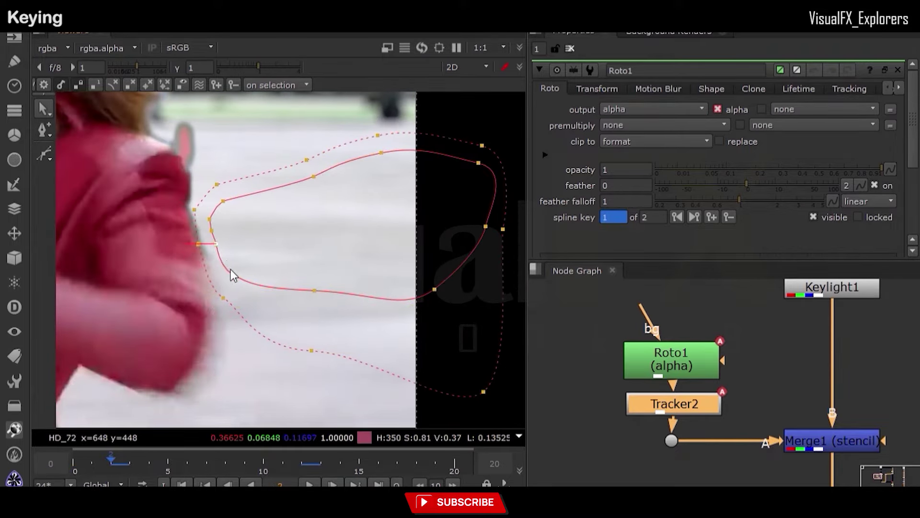
{"action": "left_click_drag", "start_coordinate": [111, 464], "coordinate": [208, 465]}
{"action": "mouse_move", "coordinate": [205, 231]}
{"action": "left_mouse_down"}
{"action": "mouse_move", "coordinate": [235, 263]}
{"action": "mouse_move", "coordinate": [220, 242]}
{"action": "mouse_move", "coordinate": [212, 245]}
{"action": "left_mouse_up"}
{"action": "left_click_drag", "start_coordinate": [249, 282], "coordinate": [236, 278]}
{"action": "left_click_drag", "start_coordinate": [204, 461], "coordinate": [149, 461]}
{"action": "left_click_drag", "start_coordinate": [218, 245], "coordinate": [207, 246]}
- Key the roto shape's inner points at frames 11, 12 and 15 to follow the hair edge
{"action": "left_click_drag", "start_coordinate": [175, 459], "coordinate": [321, 429]}
{"action": "mouse_move", "coordinate": [205, 236]}
{"action": "left_mouse_down"}
{"action": "mouse_move", "coordinate": [174, 234]}
{"action": "mouse_move", "coordinate": [194, 238]}
{"action": "left_mouse_up"}
{"action": "left_click", "coordinate": [282, 461]}
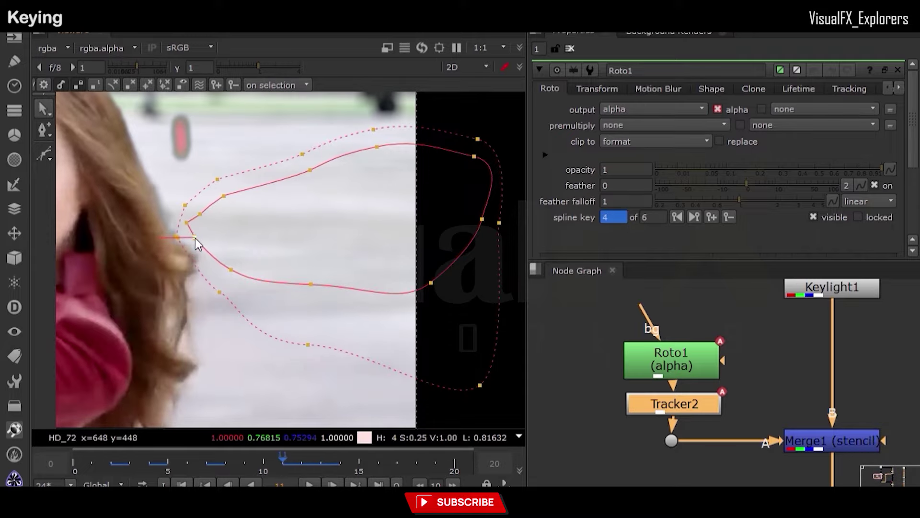
{"action": "left_click_drag", "start_coordinate": [252, 465], "coordinate": [358, 461]}
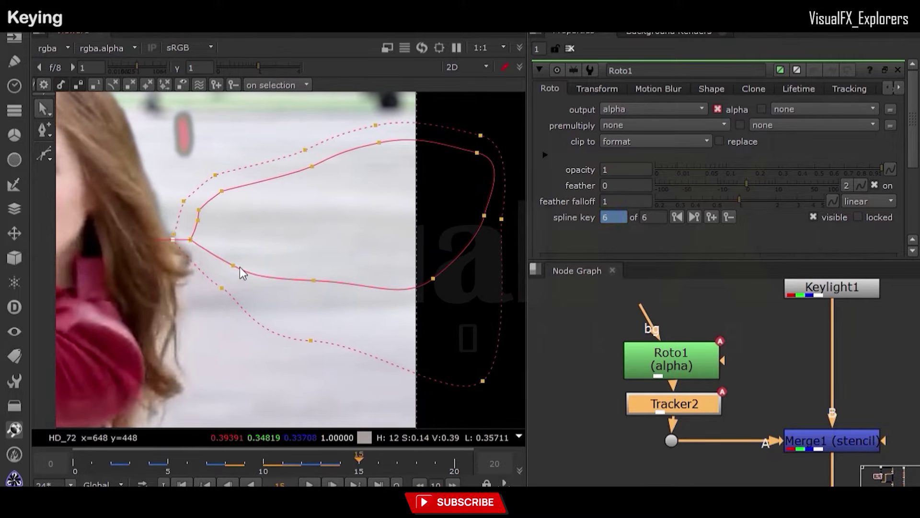
{"action": "left_click", "coordinate": [462, 464]}
{"action": "left_click", "coordinate": [301, 462]}
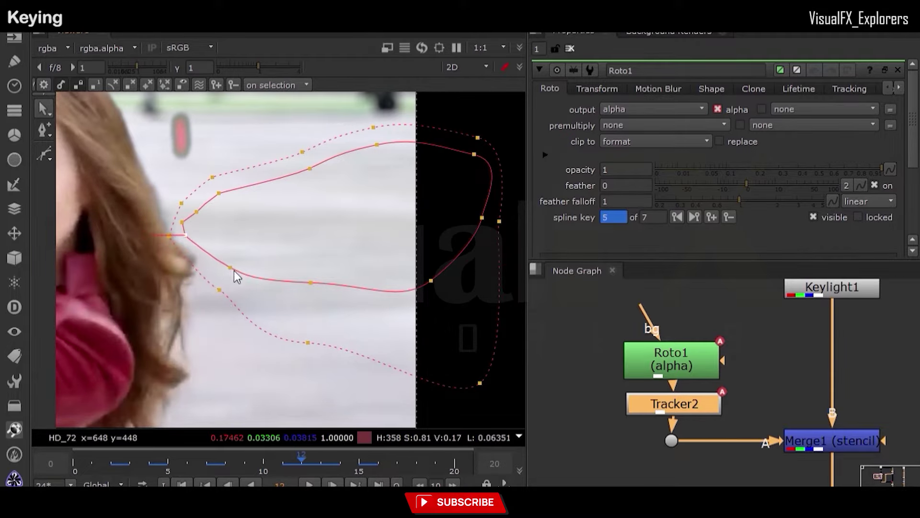
- Key the shape's inner points and feather at frame 10, then return to frame 0 checking the earlier frames
{"action": "mouse_move", "coordinate": [269, 469]}
{"action": "left_mouse_down"}
{"action": "mouse_move", "coordinate": [245, 465]}
{"action": "mouse_move", "coordinate": [257, 464]}
{"action": "left_mouse_up"}
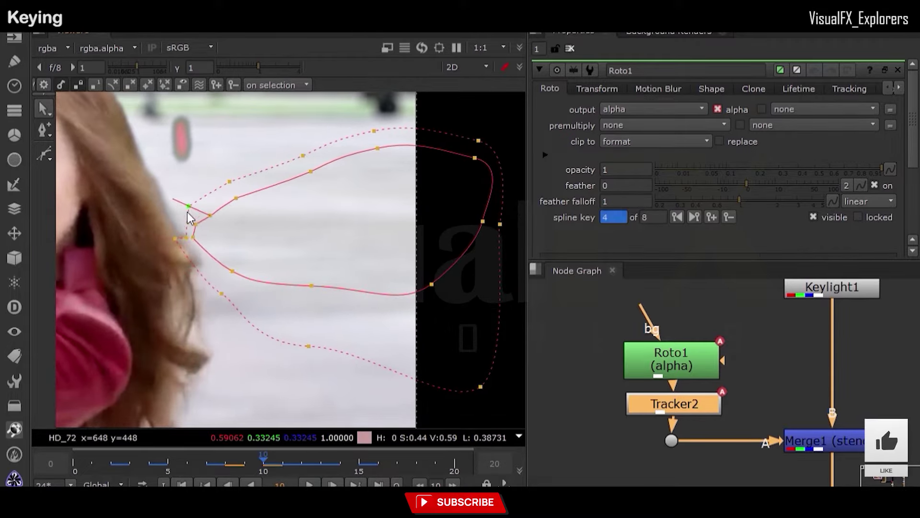
{"action": "left_click", "coordinate": [191, 237]}
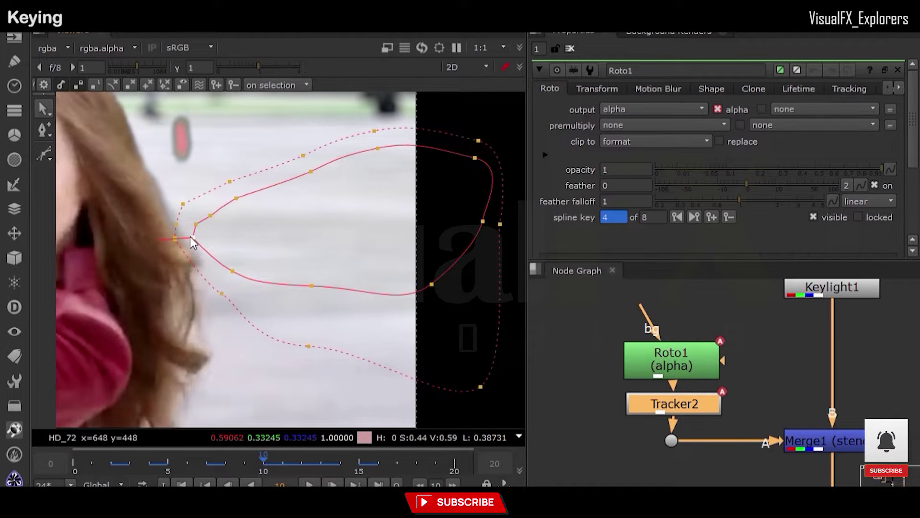
{"action": "left_click", "coordinate": [244, 460]}
{"action": "left_click_drag", "start_coordinate": [247, 392], "coordinate": [86, 461]}
{"action": "key", "text": "Left"}
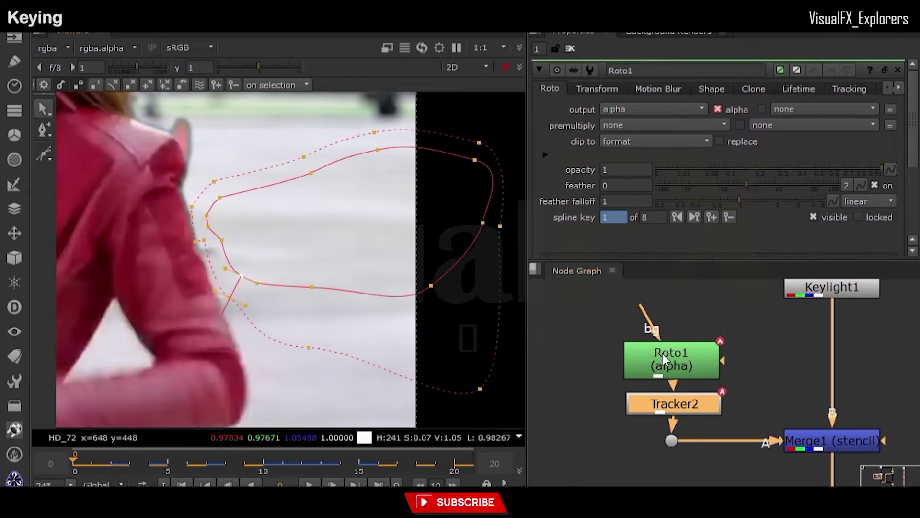
- Add a second Roto node above Roto1 and connect it to Roto1's bg input
{"action": "middle_click_drag", "start_coordinate": [662, 354], "coordinate": [661, 378]}
{"action": "left_click", "coordinate": [692, 336]}
{"action": "key", "text": "o"}
{"action": "left_click_drag", "start_coordinate": [688, 352], "coordinate": [672, 316]}
{"action": "left_click_drag", "start_coordinate": [643, 333], "coordinate": [668, 305]}
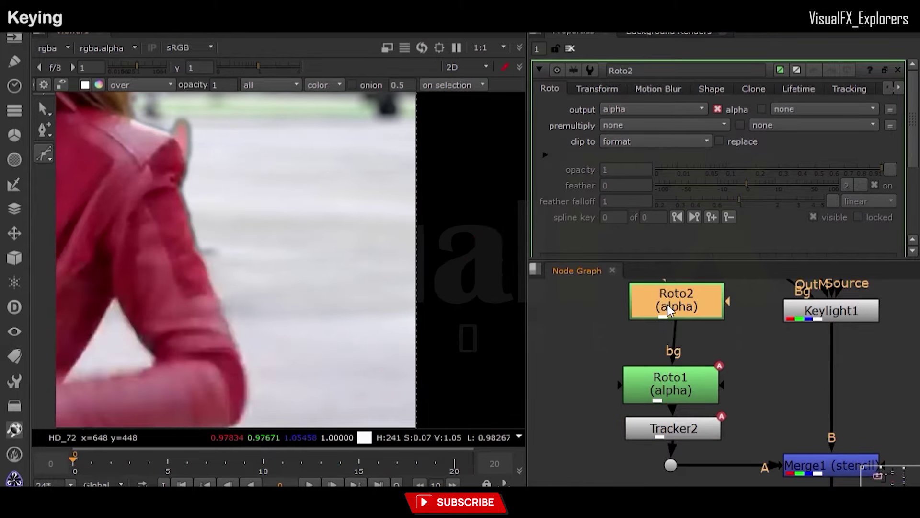
- In Roto2, draw a small closed shape at frame 0 over the matte remnant beside the actress's sleeve
{"action": "scroll", "coordinate": [215, 248], "scroll_direction": "up", "scroll_amount": 3}
{"action": "left_click", "coordinate": [193, 229]}
{"action": "left_click", "coordinate": [198, 250]}
{"action": "left_click", "coordinate": [211, 271]}
{"action": "left_click", "coordinate": [247, 269]}
{"action": "left_click", "coordinate": [261, 237]}
{"action": "left_click", "coordinate": [236, 225]}
{"action": "left_click", "coordinate": [193, 228]}
- Adjust the small shape's points and feather so its inner side follows the sleeve edge
{"action": "scroll", "coordinate": [189, 255], "scroll_direction": "up", "scroll_amount": 5}
{"action": "left_click_drag", "start_coordinate": [204, 247], "coordinate": [195, 251]}
{"action": "left_click_drag", "start_coordinate": [277, 266], "coordinate": [287, 265]}
{"action": "left_click", "coordinate": [222, 246]}
{"action": "left_click_drag", "start_coordinate": [261, 306], "coordinate": [257, 317]}
{"action": "left_click_drag", "start_coordinate": [265, 298], "coordinate": [271, 296]}
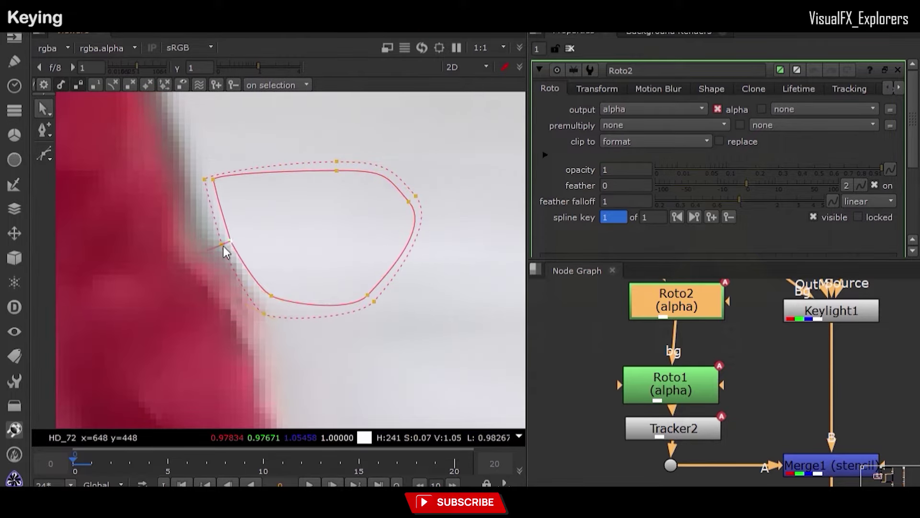
- At frame 0, refine the small shape's feather and points along the sleeve side, extending the upper feather corner
{"action": "left_click_drag", "start_coordinate": [221, 245], "coordinate": [216, 244]}
{"action": "left_click_drag", "start_coordinate": [230, 240], "coordinate": [232, 239]}
{"action": "left_click", "coordinate": [214, 180]}
{"action": "left_click_drag", "start_coordinate": [204, 179], "coordinate": [449, 336]}
- At frame 1, key Roto2's shape to the sleeve's new position and pull its inner points away with feather
{"action": "key", "text": "Right"}
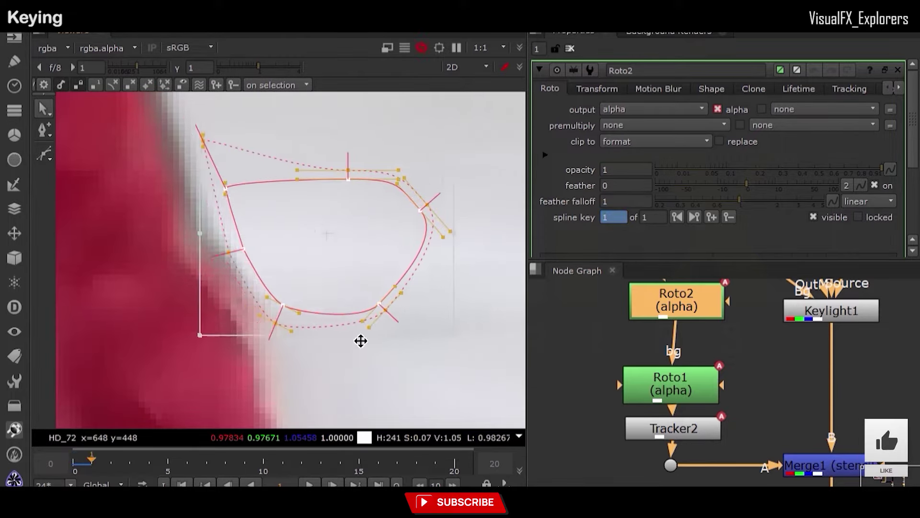
{"action": "left_click_drag", "start_coordinate": [297, 272], "coordinate": [368, 243]}
{"action": "left_click", "coordinate": [307, 290]}
{"action": "left_click_drag", "start_coordinate": [279, 216], "coordinate": [279, 198]}
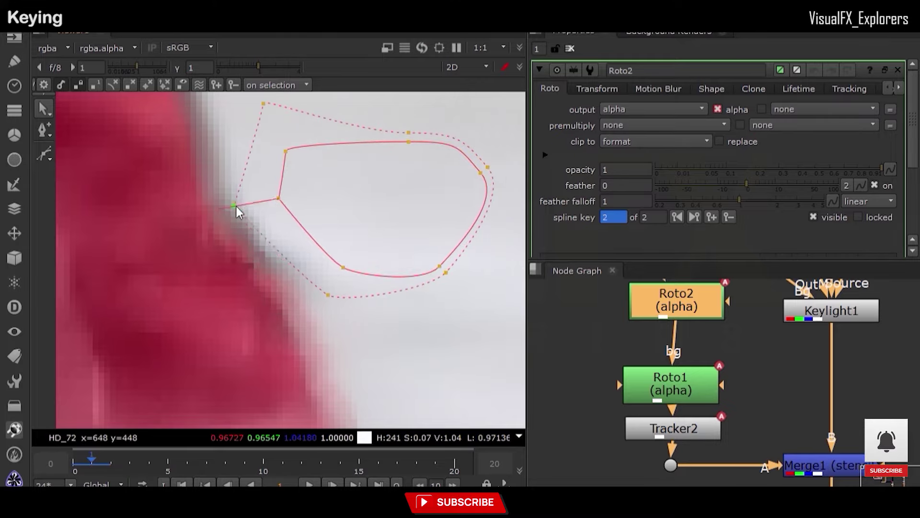
{"action": "left_click_drag", "start_coordinate": [286, 152], "coordinate": [267, 136]}
{"action": "left_click_drag", "start_coordinate": [279, 198], "coordinate": [280, 189]}
- At frame 2, move the shape along with the sleeve and refit its inner points to the sleeve edge
{"action": "key", "text": "Right"}
{"action": "scroll", "coordinate": [305, 285], "scroll_direction": "down", "scroll_amount": 3}
{"action": "left_click_drag", "start_coordinate": [327, 275], "coordinate": [287, 318]}
{"action": "left_click_drag", "start_coordinate": [282, 194], "coordinate": [275, 195]}
{"action": "left_click_drag", "start_coordinate": [290, 227], "coordinate": [278, 233]}
{"action": "left_click_drag", "start_coordinate": [308, 287], "coordinate": [302, 302]}
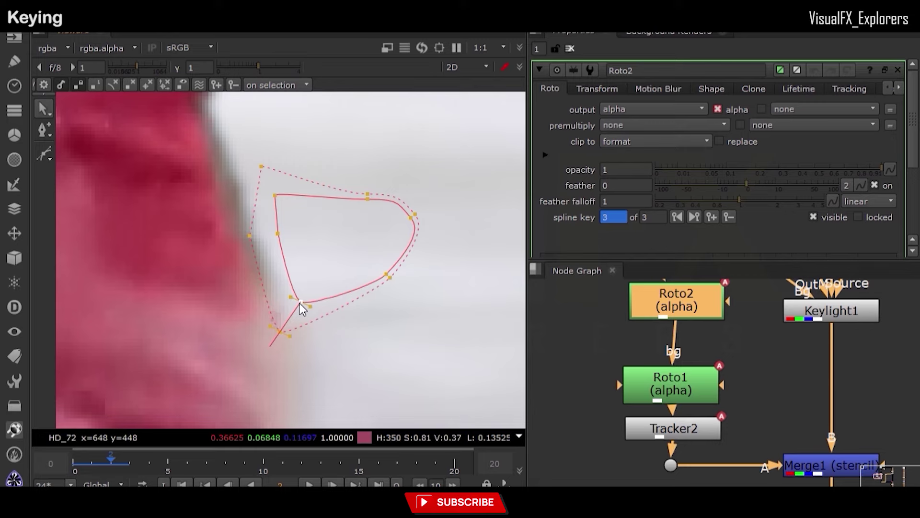
- At frame 3, reposition the shape against the sleeve and adjust its inner and upper points and feather
{"action": "key", "text": "Right"}
{"action": "left_click", "coordinate": [397, 274]}
{"action": "left_click_drag", "start_coordinate": [368, 267], "coordinate": [298, 297]}
{"action": "left_click", "coordinate": [268, 313]}
{"action": "left_click_drag", "start_coordinate": [234, 339], "coordinate": [186, 345]}
{"action": "left_click_drag", "start_coordinate": [211, 270], "coordinate": [202, 276]}
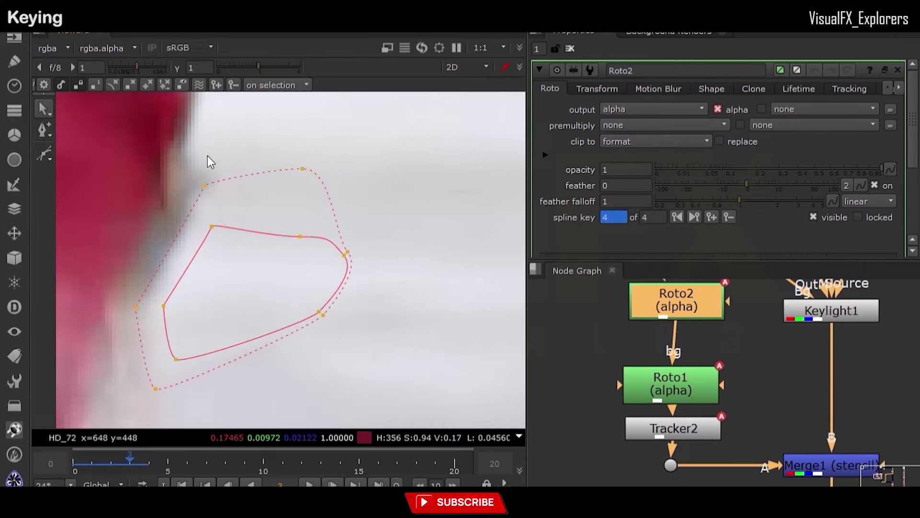
- At frame 4, move the small Roto2 shape clear of the actress's sleeve
{"action": "key", "text": "Right"}
{"action": "left_click_drag", "start_coordinate": [209, 229], "coordinate": [615, 286]}
{"action": "scroll", "coordinate": [203, 295], "scroll_direction": "down", "scroll_amount": 3}
{"action": "left_click", "coordinate": [263, 301]}
- Step forward through the following frames to examine the matte edges around the actress
{"action": "key", "text": "Right"}
{"action": "scroll", "coordinate": [355, 350], "scroll_direction": "down", "scroll_amount": 2}
{"action": "key", "text": "Right"}
{"action": "key", "text": "Right"}
{"action": "key", "text": "Right"}
{"action": "key", "text": "Right"}
{"action": "key", "text": "Right"}
{"action": "key", "text": "Right"}
{"action": "key", "text": "Right"}
{"action": "key", "text": "Right"}
{"action": "key", "text": "Right"}
{"action": "key", "text": "Right"}
{"action": "key", "text": "Right"}
{"action": "key", "text": "Right"}
{"action": "key", "text": "Right"}
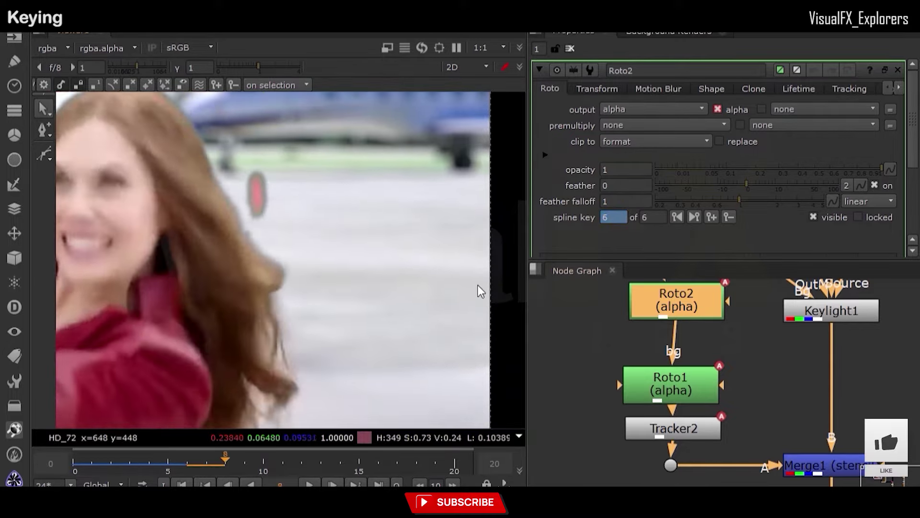
{"action": "scroll", "coordinate": [326, 268], "scroll_direction": "down", "scroll_amount": 2}
- Close the Roto2 properties, play the composite from frame 0, and scrub back to frame 9 to examine the hair edge
{"action": "left_click", "coordinate": [569, 49]}
{"action": "scroll", "coordinate": [288, 326], "scroll_direction": "down", "scroll_amount": 2}
{"action": "middle_click_drag", "start_coordinate": [288, 326], "coordinate": [371, 317]}
{"action": "left_click", "coordinate": [76, 465]}
{"action": "left_click", "coordinate": [310, 485]}
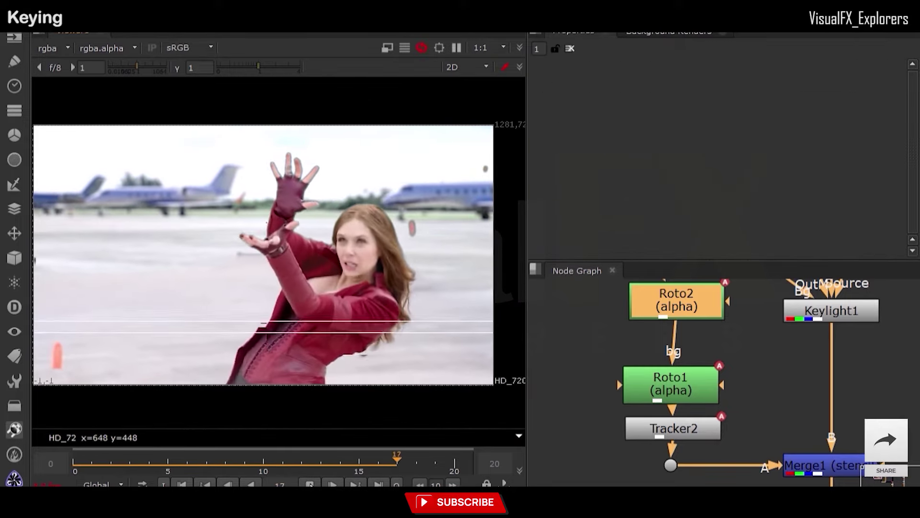
{"action": "left_click", "coordinate": [311, 485]}
{"action": "left_click_drag", "start_coordinate": [283, 465], "coordinate": [252, 459]}
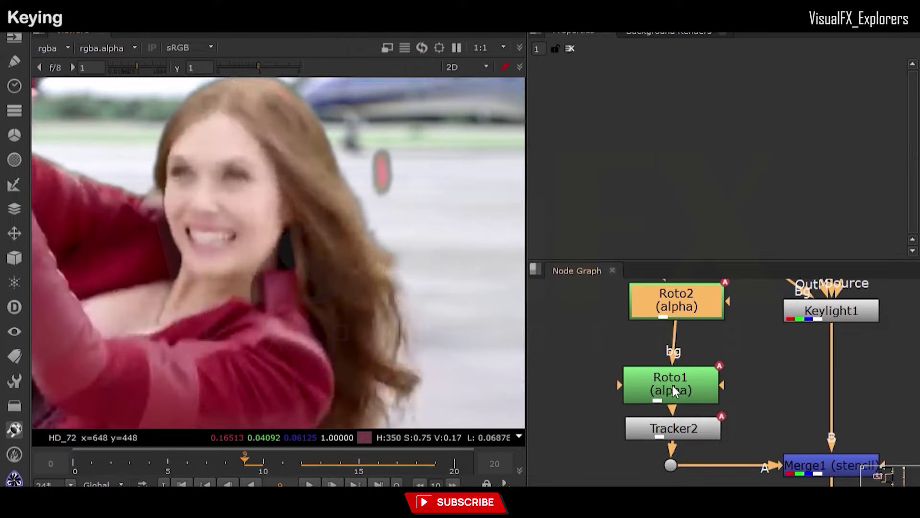
- Reopen Roto1 and rekey the shape's inner points at frames 10 and 11 so they stay clear of the hair
{"action": "double_click", "coordinate": [674, 387]}
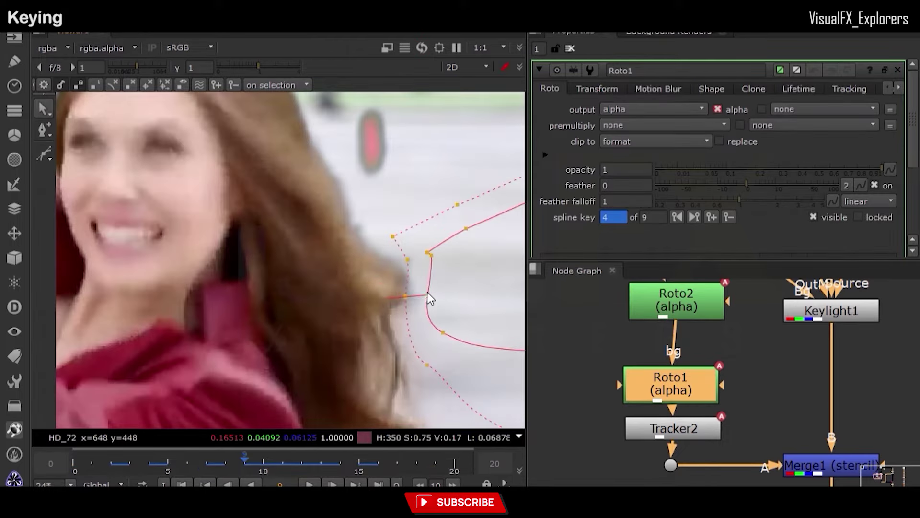
{"action": "key", "text": "Right"}
{"action": "left_click_drag", "start_coordinate": [387, 282], "coordinate": [438, 269]}
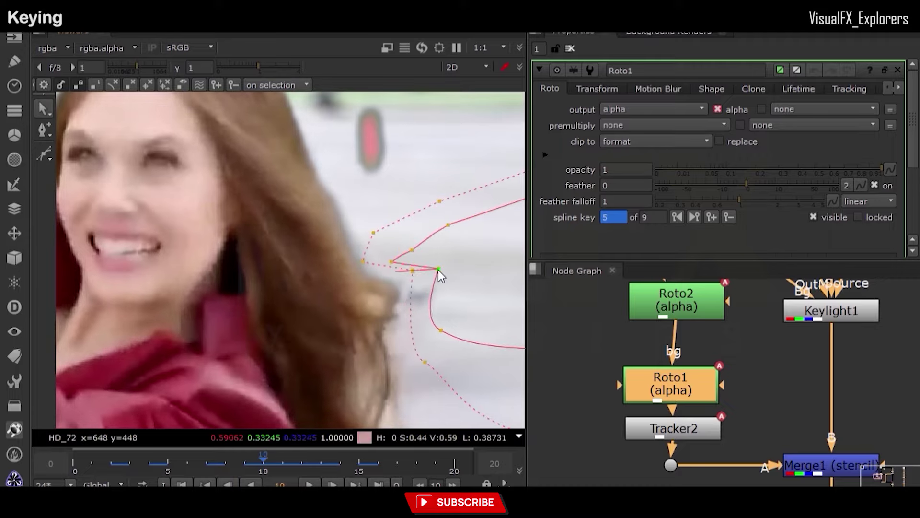
{"action": "key", "text": "Right"}
{"action": "left_click_drag", "start_coordinate": [385, 279], "coordinate": [397, 275]}
{"action": "left_click_drag", "start_coordinate": [423, 311], "coordinate": [434, 301]}
{"action": "left_click_drag", "start_coordinate": [395, 275], "coordinate": [391, 286]}
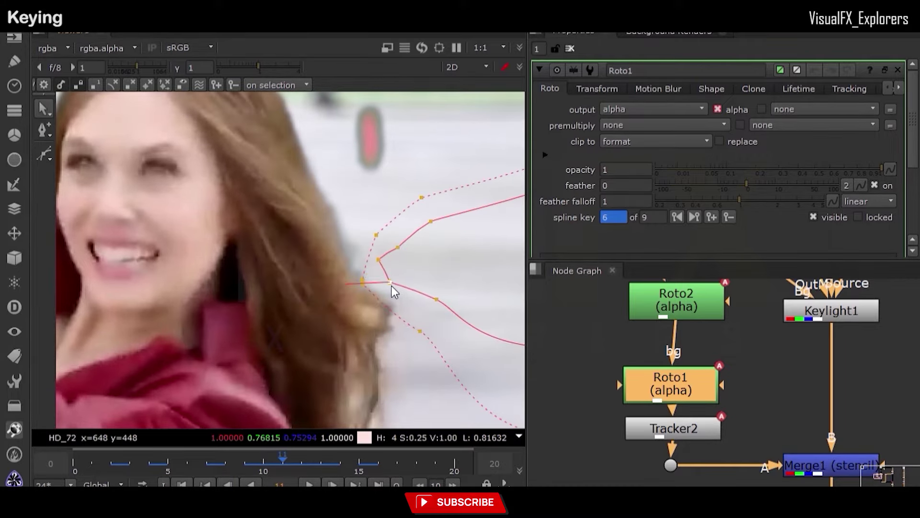
- Step through the remaining frames to examine how Roto1's shape and feather follow the hair edge
{"action": "key", "text": "Right"}
{"action": "key", "text": "Right"}
{"action": "key", "text": "Right"}
{"action": "key", "text": "Right"}
{"action": "key", "text": "Right"}
{"action": "key", "text": "Right"}
{"action": "key", "text": "Right"}
{"action": "key", "text": "Right"}
{"action": "key", "text": "Right"}
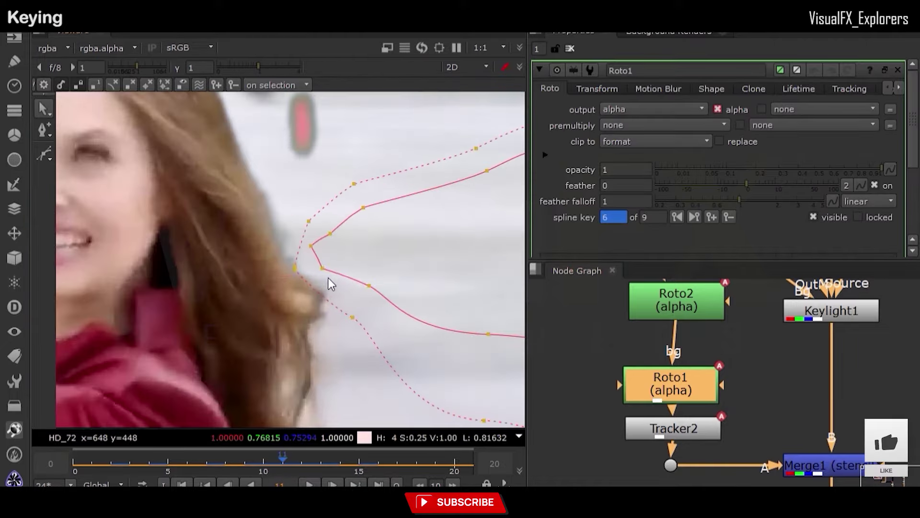
{"action": "left_click", "coordinate": [363, 303]}
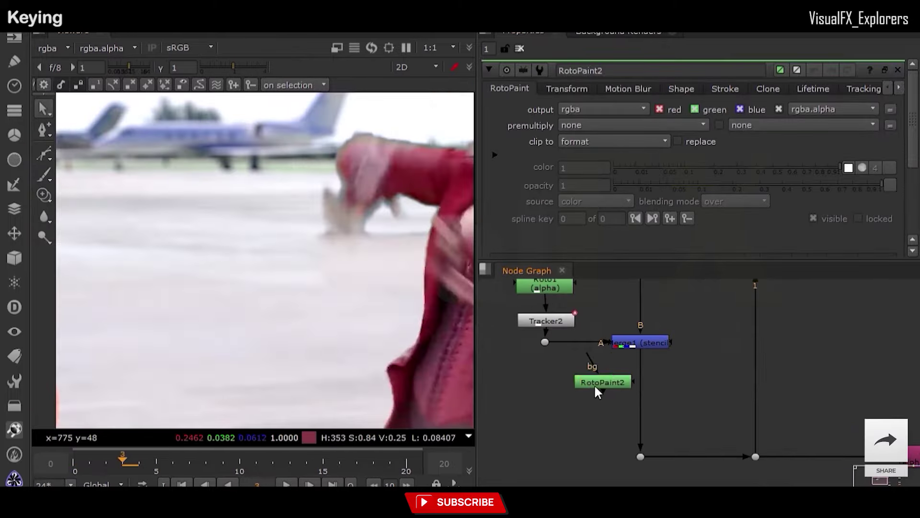
{"action": "left_click_drag", "start_coordinate": [593, 390], "coordinate": [642, 393]}
{"action": "left_click", "coordinate": [555, 381]}
{"action": "key", "text": "o"}
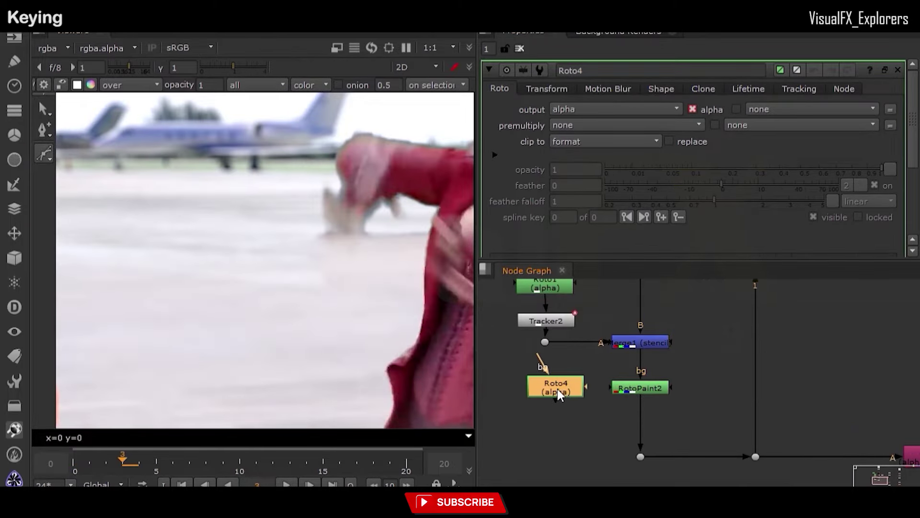
{"action": "key", "text": "Delete"}
{"action": "left_click", "coordinate": [633, 389]}
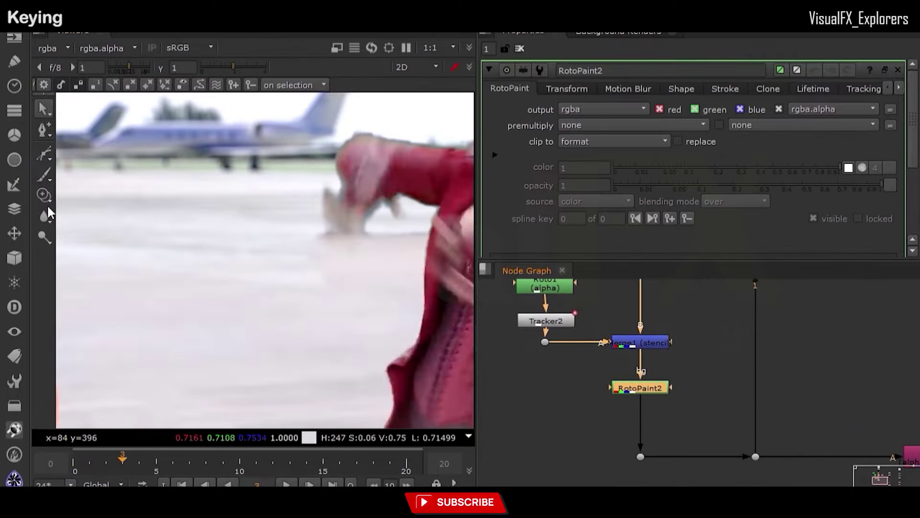
- Place RotoPaint2 beside the main stream, merge it in as the A input below Merge1, and set the merge operation to stencil
{"action": "left_click_drag", "start_coordinate": [588, 392], "coordinate": [641, 406]}
{"action": "key", "text": "m"}
{"action": "left_click_drag", "start_coordinate": [558, 433], "coordinate": [649, 416]}
{"action": "left_click_drag", "start_coordinate": [565, 424], "coordinate": [550, 408]}
{"action": "left_click", "coordinate": [632, 413]}
{"action": "left_click", "coordinate": [565, 105]}
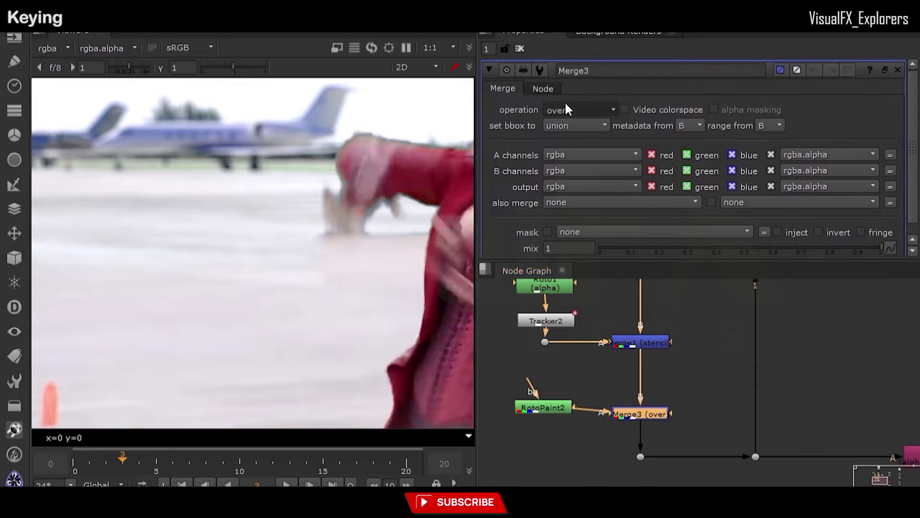
{"action": "left_click", "coordinate": [589, 339]}
{"action": "scroll", "coordinate": [416, 273], "scroll_direction": "up", "scroll_amount": 1}
- Choose the Brush in RotoPaint2, undo the test stroke, and set the brush opacity to 0.16
{"action": "double_click", "coordinate": [554, 406]}
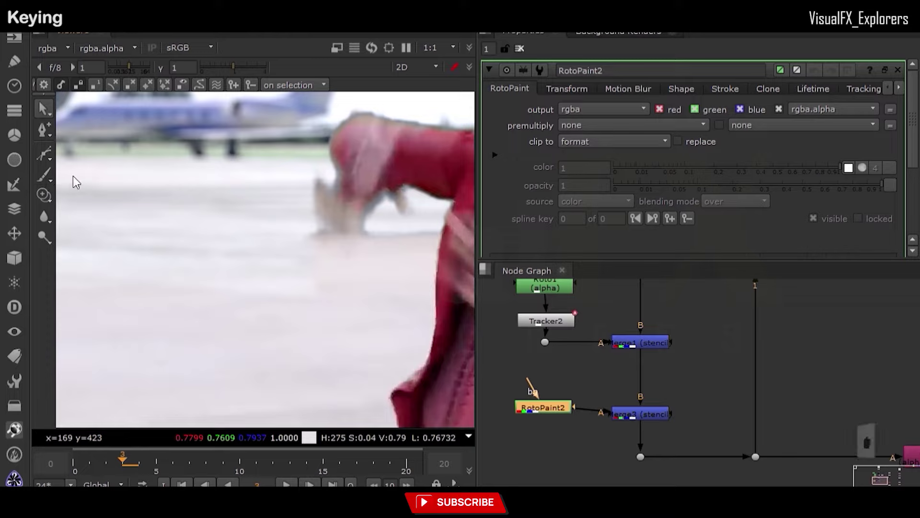
{"action": "left_click", "coordinate": [44, 174]}
{"action": "left_click_drag", "start_coordinate": [324, 237], "coordinate": [309, 261]}
{"action": "key", "text": "ctrl+z"}
{"action": "double_click", "coordinate": [188, 88]}
{"action": "type", "text": "16"}
- At frame 3, brush away the matte remnant on the ground below the actress's hand and arm
{"action": "scroll", "coordinate": [191, 103], "scroll_direction": "down", "scroll_amount": 3}
{"action": "scroll", "coordinate": [232, 153], "scroll_direction": "up", "scroll_amount": 6}
{"action": "mouse_move", "coordinate": [337, 245]}
{"action": "left_mouse_down"}
{"action": "mouse_move", "coordinate": [305, 237]}
{"action": "mouse_move", "coordinate": [332, 233]}
{"action": "left_mouse_up"}
{"action": "middle_click_drag", "start_coordinate": [343, 272], "coordinate": [220, 271]}
{"action": "left_click_drag", "start_coordinate": [309, 235], "coordinate": [323, 263]}
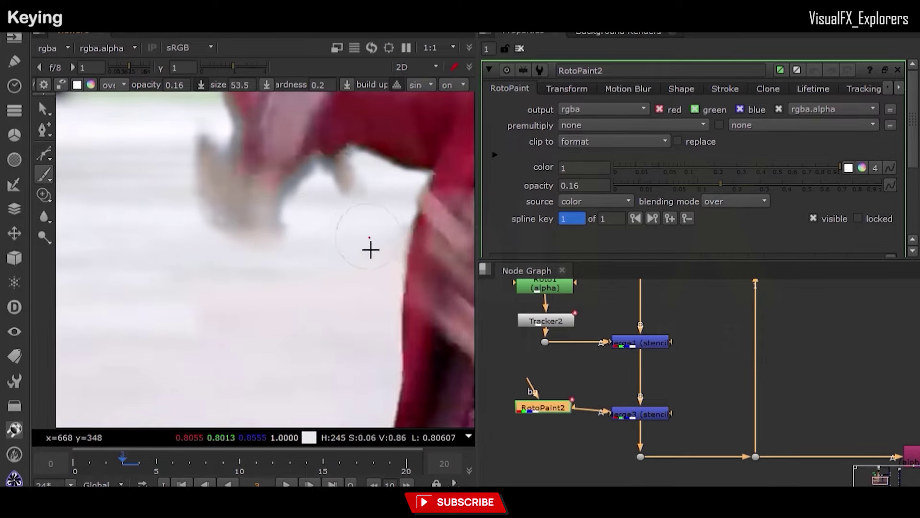
- At frame 2, resize the brush to about 42 and paint out the remnant between the hand and the coat
{"action": "left_click_drag", "start_coordinate": [370, 250], "coordinate": [356, 259], "text": "shift"}
{"action": "scroll", "coordinate": [386, 245], "scroll_direction": "up", "scroll_amount": 2}
{"action": "scroll", "coordinate": [337, 268], "scroll_direction": "down", "scroll_amount": 5}
{"action": "key", "text": "Left"}
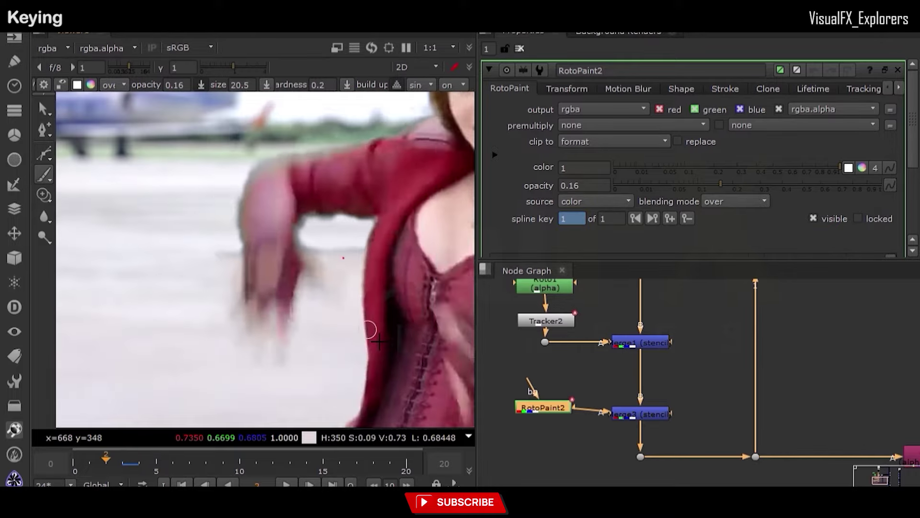
{"action": "scroll", "coordinate": [234, 255], "scroll_direction": "up", "scroll_amount": 4}
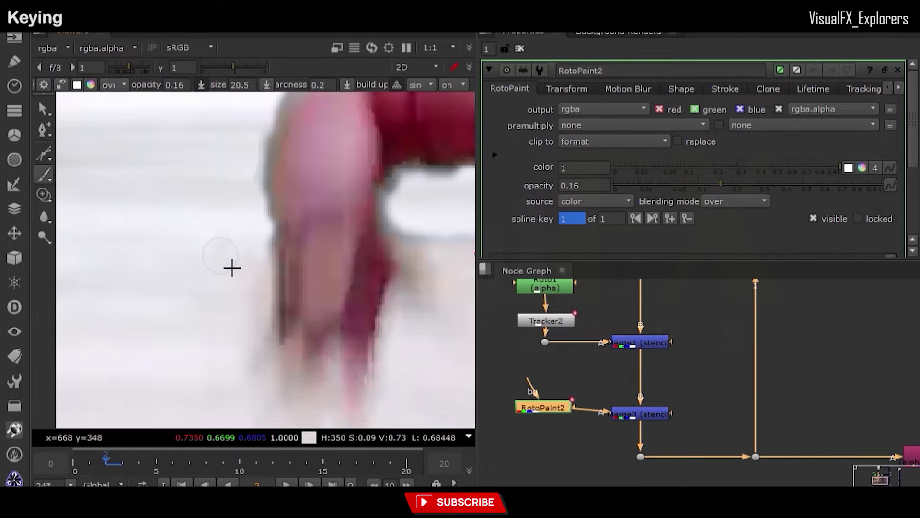
{"action": "middle_click_drag", "start_coordinate": [303, 247], "coordinate": [234, 253]}
{"action": "mouse_move", "coordinate": [339, 216]}
{"action": "left_mouse_down"}
{"action": "mouse_move", "coordinate": [357, 248]}
{"action": "mouse_move", "coordinate": [430, 255]}
{"action": "left_mouse_up"}
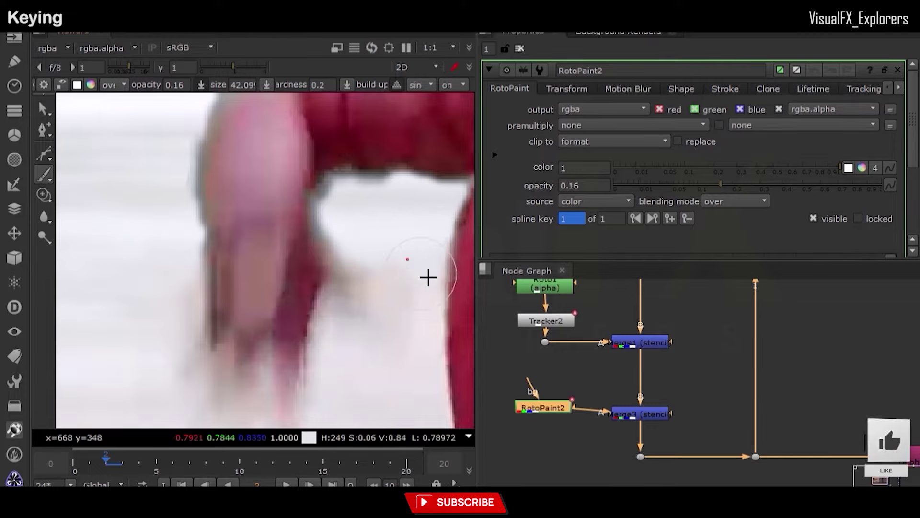
{"action": "left_click_drag", "start_coordinate": [403, 366], "coordinate": [425, 348]}
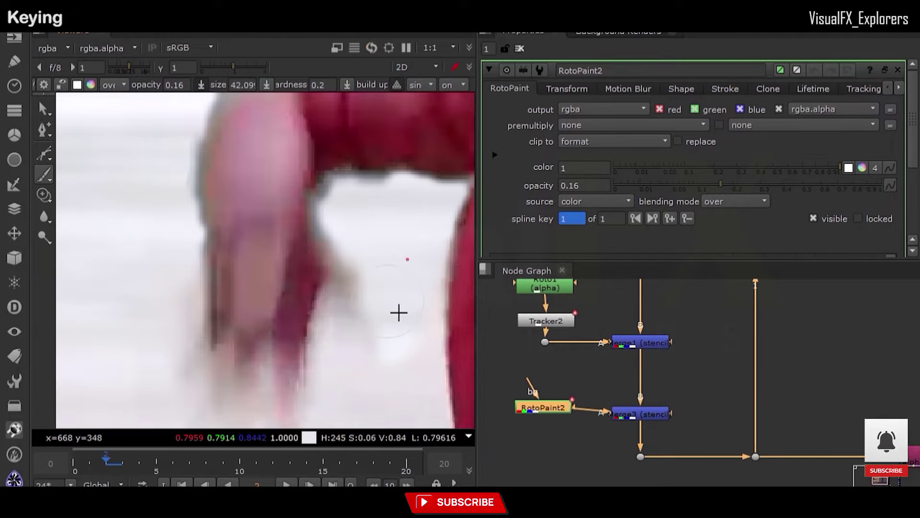
- Compare the neighbouring frames, and at frame 1 paint out the dark line beside the bent arm
{"action": "scroll", "coordinate": [396, 267], "scroll_direction": "down", "scroll_amount": 5}
{"action": "key", "text": "Right"}
{"action": "key", "text": "Left"}
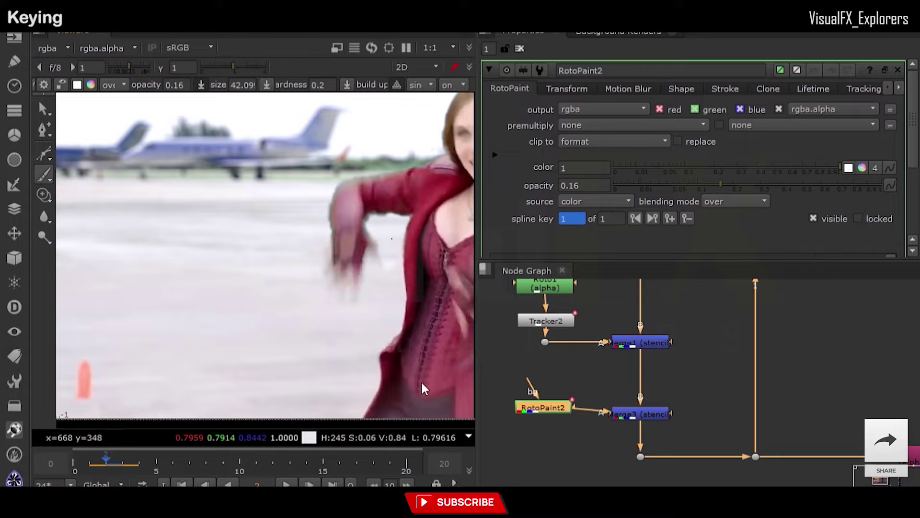
{"action": "key", "text": "Left"}
{"action": "scroll", "coordinate": [400, 321], "scroll_direction": "up", "scroll_amount": 2}
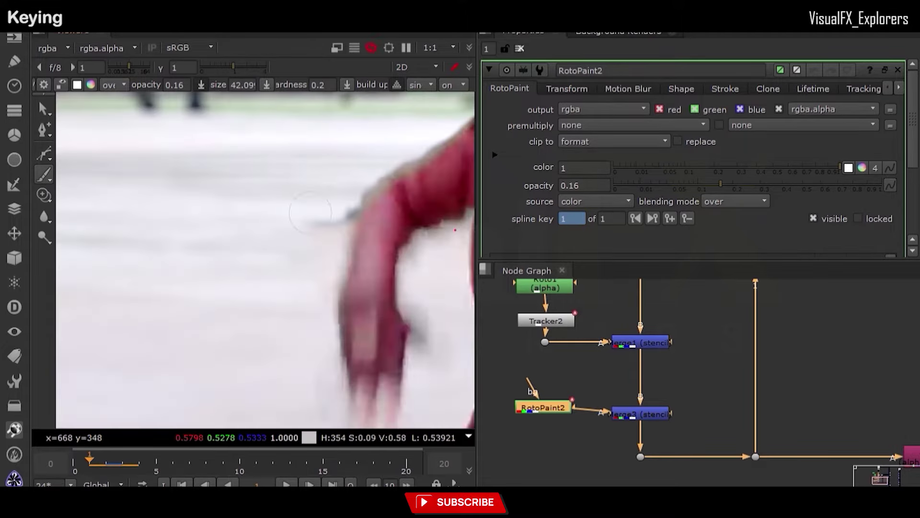
{"action": "left_click_drag", "start_coordinate": [338, 199], "coordinate": [337, 233]}
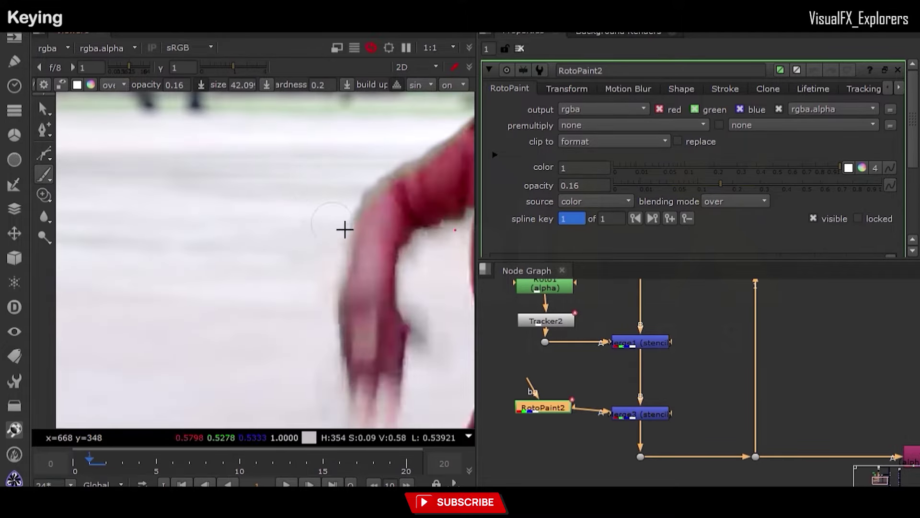
- At frame 0, paint out the dark remnant beside the actress's elbow
{"action": "scroll", "coordinate": [314, 228], "scroll_direction": "down", "scroll_amount": 4}
{"action": "key", "text": "Left"}
{"action": "scroll", "coordinate": [275, 231], "scroll_direction": "up", "scroll_amount": 3}
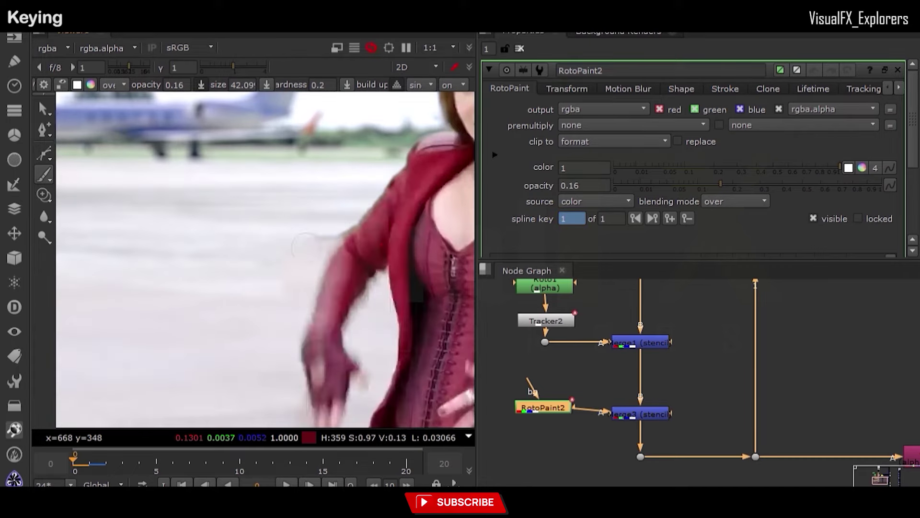
{"action": "key", "text": "Right"}
{"action": "key", "text": "Left"}
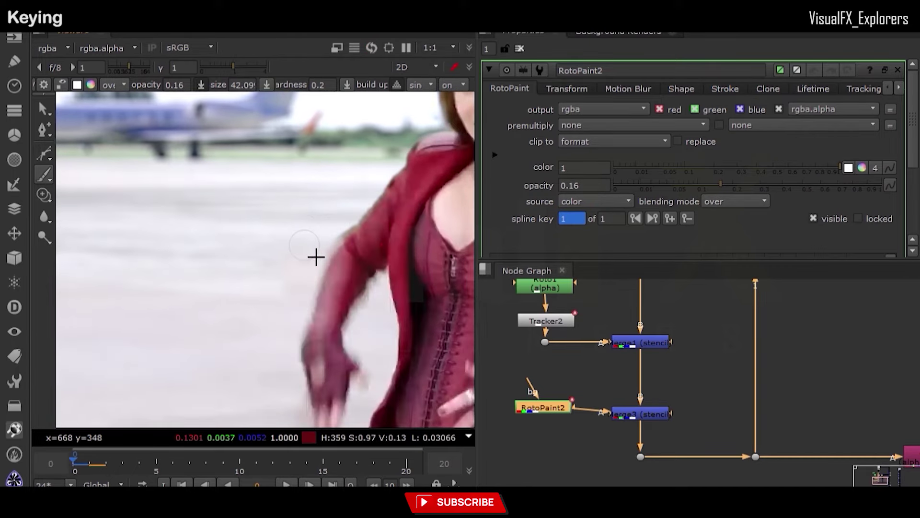
{"action": "left_click_drag", "start_coordinate": [301, 247], "coordinate": [320, 257]}
- Advance through the frames and paint out the ground remnant under the hands at frame 4
{"action": "key", "text": "Right"}
{"action": "key", "text": "Right"}
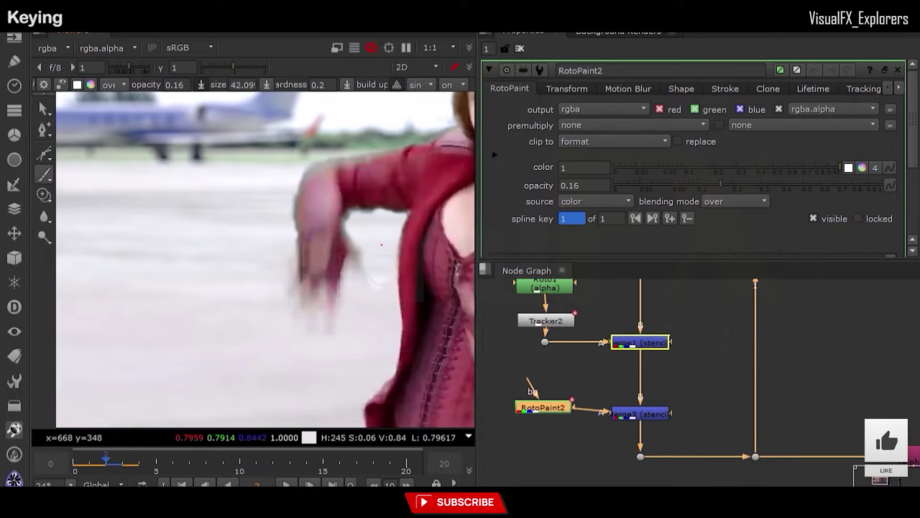
{"action": "key", "text": "Right"}
{"action": "key", "text": "Right"}
{"action": "key", "text": "Right"}
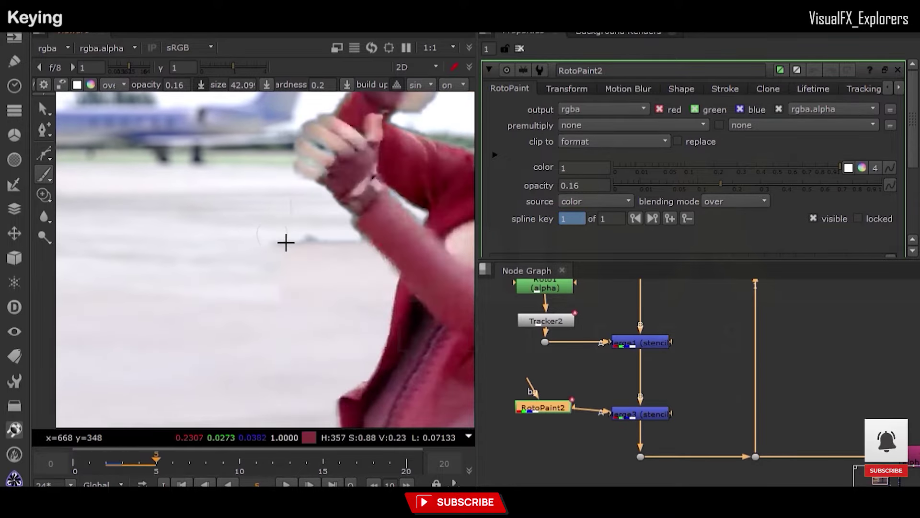
{"action": "key", "text": "Left"}
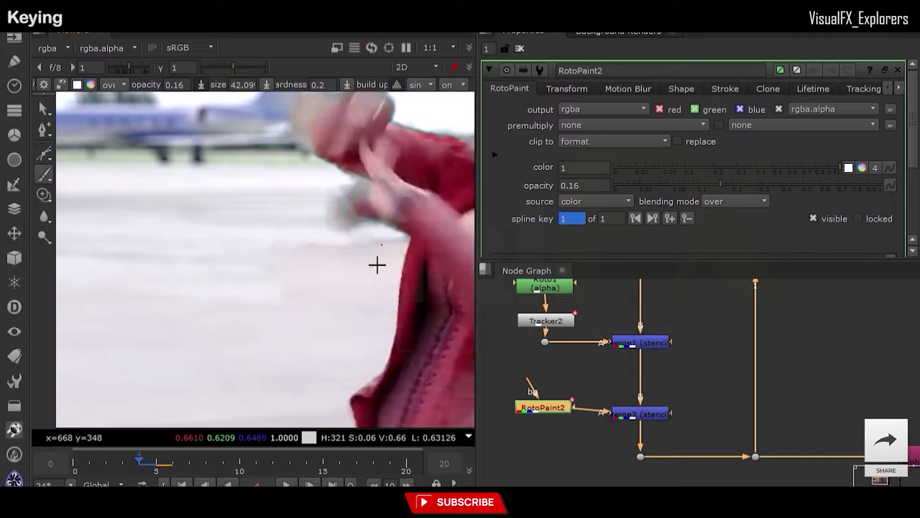
{"action": "key", "text": "Left"}
{"action": "key", "text": "Right"}
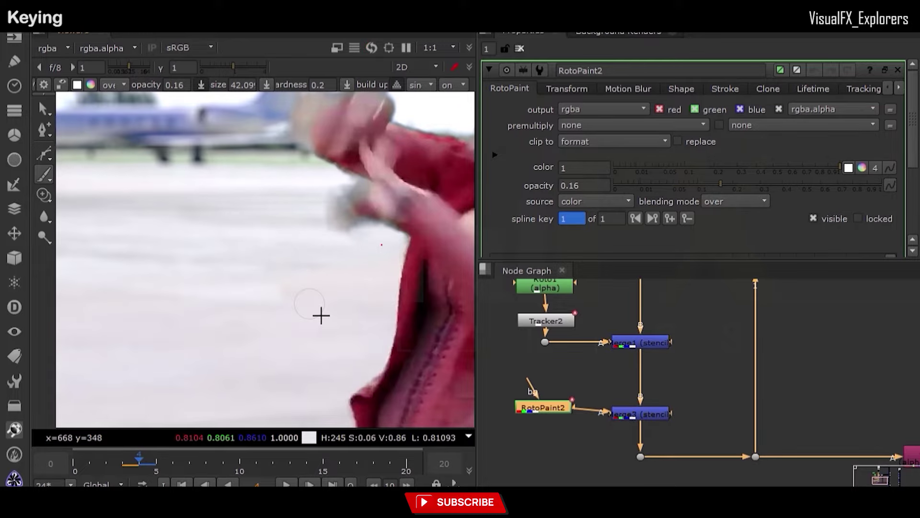
- Step through the sequence to frame 20, examining the ground beside the hands and coat for leftover matte remnants
{"action": "key", "text": "Right"}
{"action": "key", "text": "Left"}
{"action": "key", "text": "Left"}
{"action": "key", "text": "Left"}
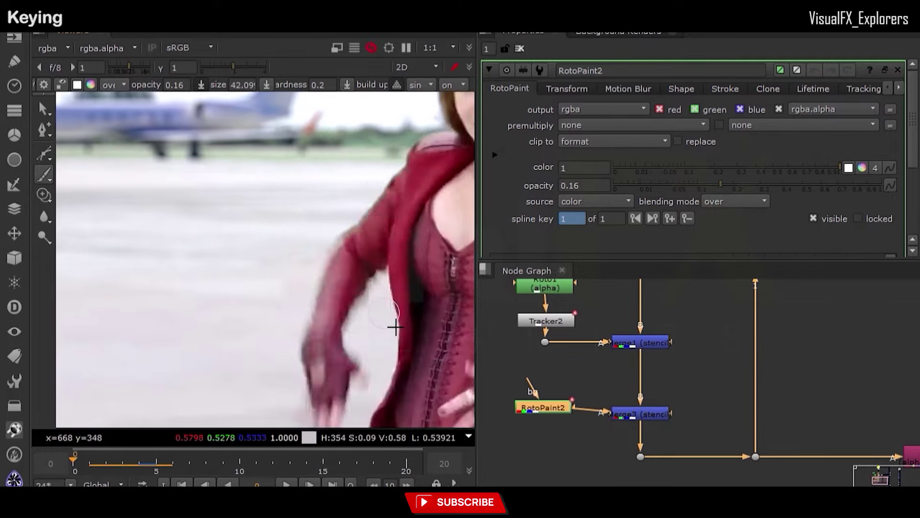
{"action": "key", "text": "Right"}
{"action": "scroll", "coordinate": [349, 293], "scroll_direction": "down", "scroll_amount": 1}
{"action": "key", "text": "Right"}
{"action": "key", "text": "Right"}
{"action": "key", "text": "Right"}
{"action": "key", "text": "Right"}
{"action": "key", "text": "Right"}
{"action": "key", "text": "Right"}
{"action": "key", "text": "Right"}
{"action": "key", "text": "Right"}
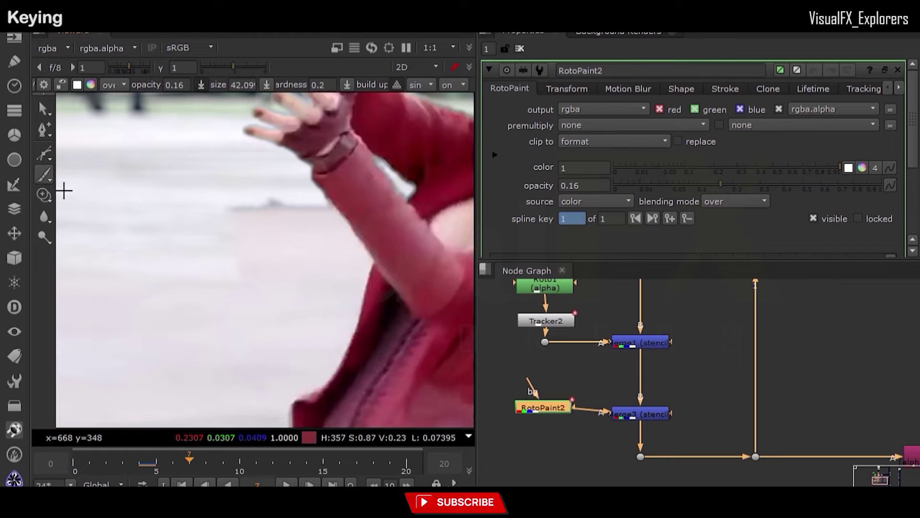
{"action": "key", "text": "Right"}
{"action": "key", "text": "Right"}
{"action": "key", "text": "Right"}
{"action": "key", "text": "Right"}
{"action": "key", "text": "Right"}
{"action": "key", "text": "Right"}
{"action": "key", "text": "Right"}
{"action": "key", "text": "Right"}
{"action": "key", "text": "Right"}
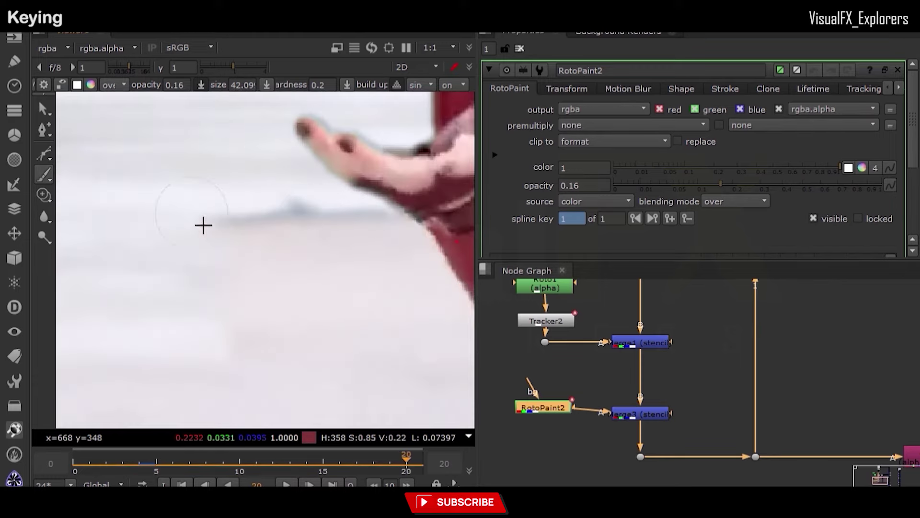
- Open Roto3 and draw a closed shape at frame 20 over the dark ground remnant, following the underside of the hand
{"action": "middle_click_drag", "start_coordinate": [569, 359], "coordinate": [582, 469]}
{"action": "double_click", "coordinate": [551, 315]}
{"action": "left_click", "coordinate": [44, 154]}
{"action": "left_click", "coordinate": [308, 162]}
{"action": "left_click_drag", "start_coordinate": [336, 185], "coordinate": [341, 190]}
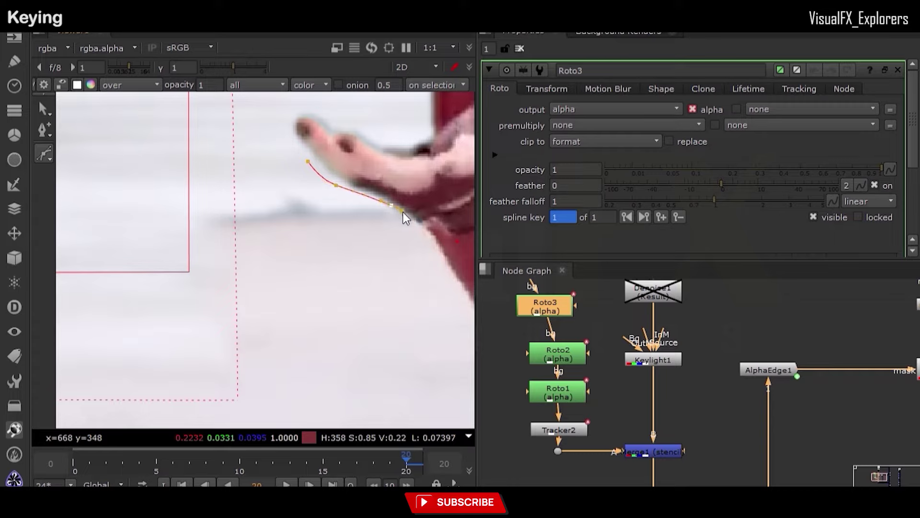
{"action": "left_click_drag", "start_coordinate": [366, 257], "coordinate": [330, 260]}
{"action": "left_click_drag", "start_coordinate": [162, 253], "coordinate": [152, 234]}
{"action": "left_click_drag", "start_coordinate": [144, 210], "coordinate": [148, 205]}
{"action": "left_click", "coordinate": [280, 173]}
{"action": "left_click", "coordinate": [308, 161]}
- Pull the new shape's feather outward along its lower edge at frame 20 and adjust the feather points beneath the hand
{"action": "mouse_move", "coordinate": [367, 274]}
{"action": "left_mouse_down"}
{"action": "mouse_move", "coordinate": [378, 263]}
{"action": "mouse_move", "coordinate": [368, 290]}
{"action": "left_mouse_up"}
{"action": "left_click", "coordinate": [373, 310]}
{"action": "key", "text": "ctrl+z"}
{"action": "key", "text": "ctrl+z"}
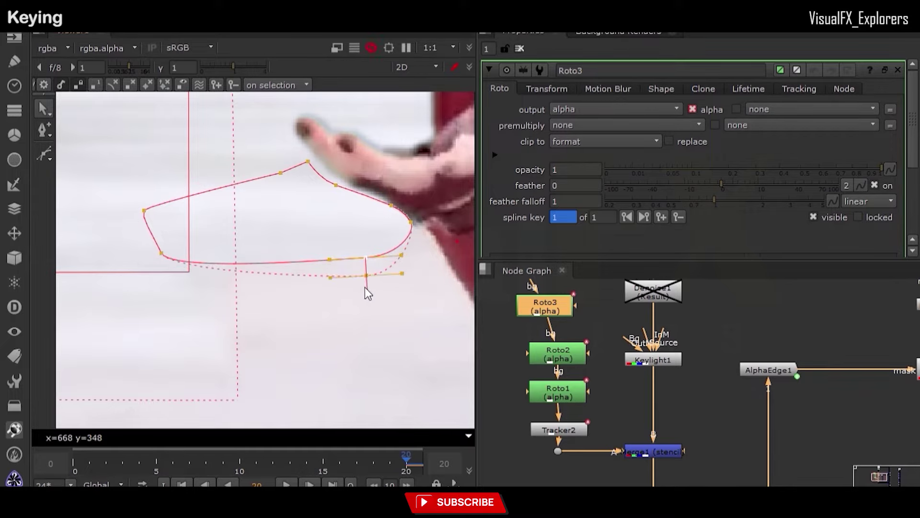
{"action": "left_click_drag", "start_coordinate": [144, 260], "coordinate": [116, 273]}
{"action": "left_click_drag", "start_coordinate": [366, 277], "coordinate": [375, 298]}
{"action": "left_click", "coordinate": [412, 222]}
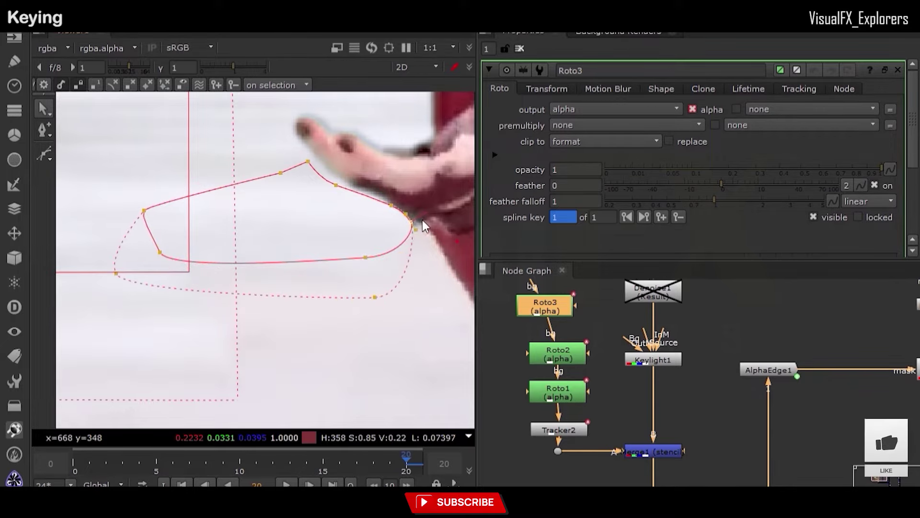
{"action": "left_click_drag", "start_coordinate": [397, 188], "coordinate": [399, 186]}
{"action": "left_click", "coordinate": [336, 185]}
{"action": "left_click_drag", "start_coordinate": [339, 170], "coordinate": [340, 164]}
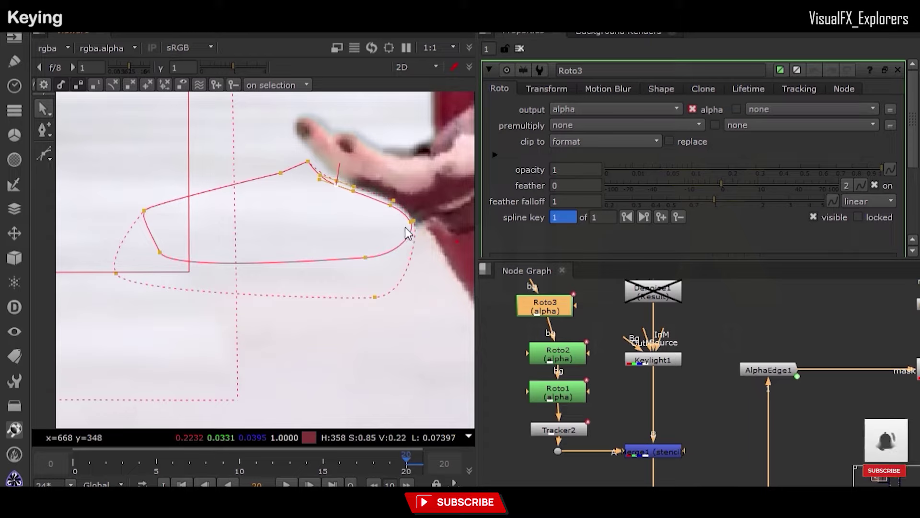
- Select the whole shape and move back through the frames from frame 20, repositioning it to follow the underside of the hand
{"action": "scroll", "coordinate": [241, 196], "scroll_direction": "down", "scroll_amount": 1}
{"action": "key", "text": "ctrl+a"}
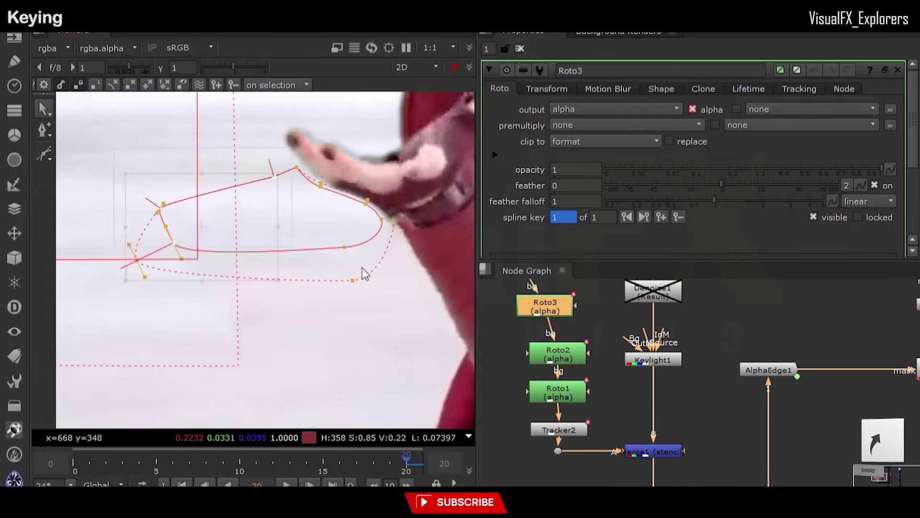
{"action": "scroll", "coordinate": [368, 278], "scroll_direction": "up", "scroll_amount": 1}
{"action": "left_click", "coordinate": [373, 445]}
{"action": "left_click_drag", "start_coordinate": [335, 237], "coordinate": [321, 209]}
{"action": "key", "text": "Left"}
{"action": "key", "text": "Left"}
{"action": "left_click", "coordinate": [369, 253]}
{"action": "key", "text": "Left"}
{"action": "key", "text": "Left"}
{"action": "key", "text": "ctrl+a"}
{"action": "key", "text": "Left"}
{"action": "key", "text": "Left"}
{"action": "key", "text": "Left"}
{"action": "key", "text": "Left"}
{"action": "key", "text": "Left"}
{"action": "key", "text": "Left"}
- Continue back through the earlier frames, shifting the entire shape so it covers the ground remnant and stays clear of the hand
{"action": "left_click", "coordinate": [439, 293]}
{"action": "scroll", "coordinate": [343, 245], "scroll_direction": "down", "scroll_amount": 2}
{"action": "key", "text": "ctrl+a"}
{"action": "key", "text": "Left"}
{"action": "key", "text": "Left"}
{"action": "left_click_drag", "start_coordinate": [287, 242], "coordinate": [325, 250]}
{"action": "left_click", "coordinate": [335, 290]}
{"action": "left_click", "coordinate": [362, 222]}
{"action": "key", "text": "ctrl+a"}
{"action": "key", "text": "Left"}
{"action": "scroll", "coordinate": [276, 310], "scroll_direction": "down", "scroll_amount": 5}
{"action": "left_click_drag", "start_coordinate": [326, 240], "coordinate": [214, 133]}
{"action": "key", "text": "Right"}
- Close the Roto3 properties, play the composite from frame 0, and scrub back to frame 3 to check the matte edges
{"action": "left_click", "coordinate": [522, 50]}
{"action": "left_click", "coordinate": [181, 485]}
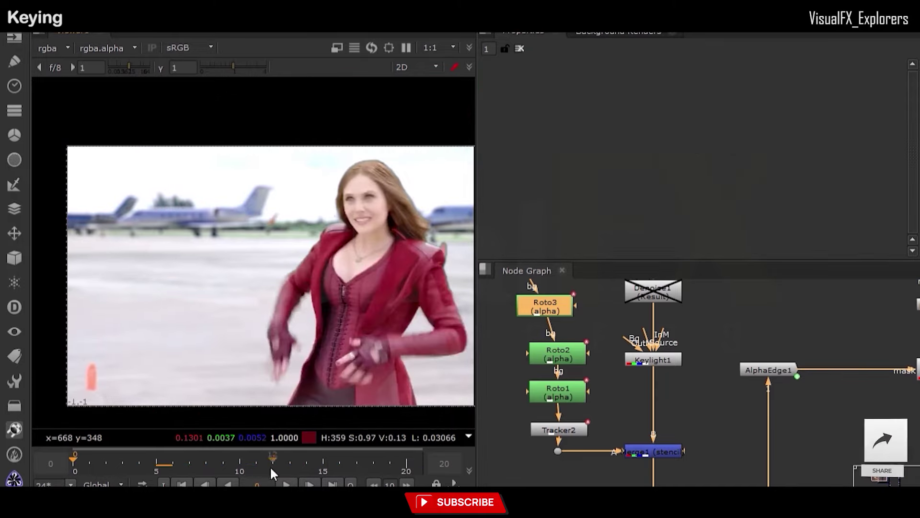
{"action": "left_click", "coordinate": [287, 485]}
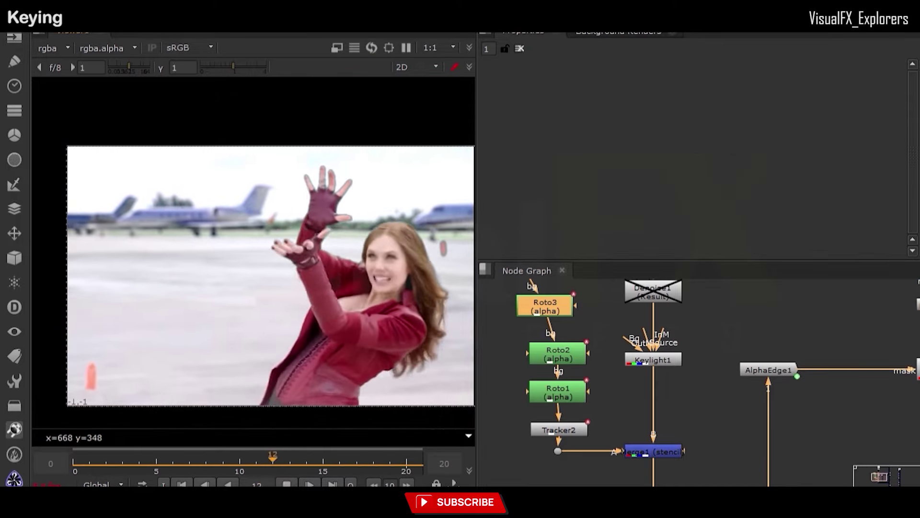
{"action": "left_click", "coordinate": [225, 462]}
{"action": "left_click_drag", "start_coordinate": [225, 462], "coordinate": [128, 461]}
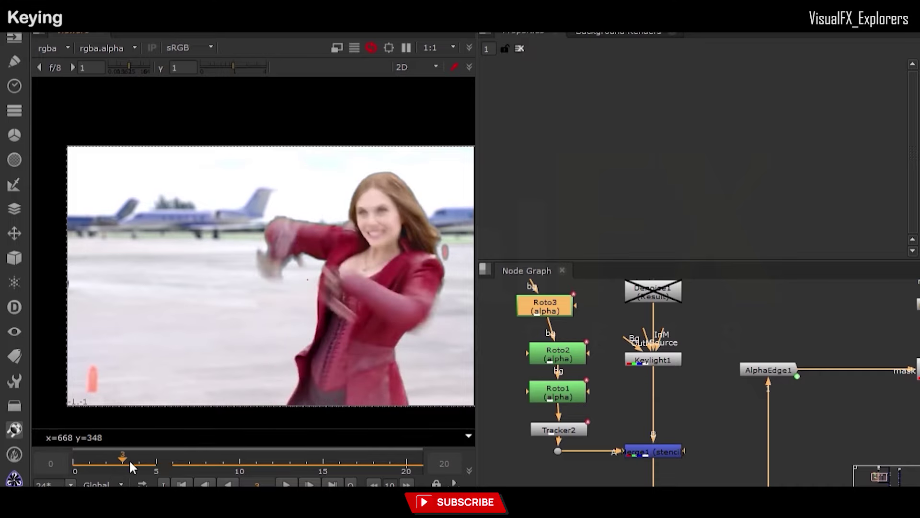
- Open RotoPaint2 and lightly paint out the dark fringe around the blurred hand and sleeve at frame 3, using 0.07 opacity
{"action": "scroll", "coordinate": [236, 229], "scroll_direction": "up", "scroll_amount": 4}
{"action": "scroll", "coordinate": [635, 383], "scroll_direction": "down", "scroll_amount": 5}
{"action": "scroll", "coordinate": [611, 429], "scroll_direction": "up", "scroll_amount": 4}
{"action": "double_click", "coordinate": [609, 430]}
{"action": "scroll", "coordinate": [260, 220], "scroll_direction": "up", "scroll_amount": 4}
{"action": "left_click_drag", "start_coordinate": [260, 220], "coordinate": [274, 231]}
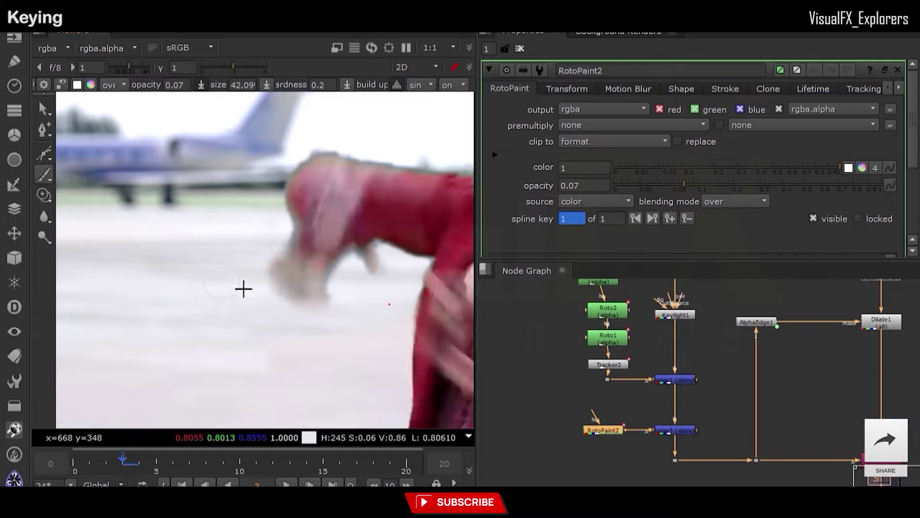
{"action": "key", "text": "f"}
{"action": "scroll", "coordinate": [307, 193], "scroll_direction": "up", "scroll_amount": 5}
{"action": "key", "text": "Left"}
{"action": "key", "text": "Right"}
{"action": "left_click_drag", "start_coordinate": [253, 197], "coordinate": [299, 204]}
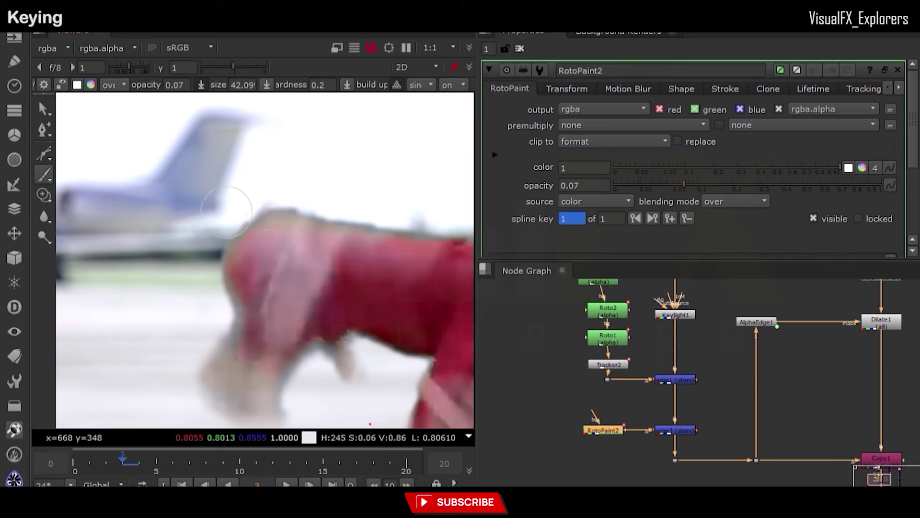
- Compare the frames around frame 3 and scrub on to frame 20, examining the edges of the arms, hands and hair
{"action": "middle_click_drag", "start_coordinate": [414, 238], "coordinate": [315, 218]}
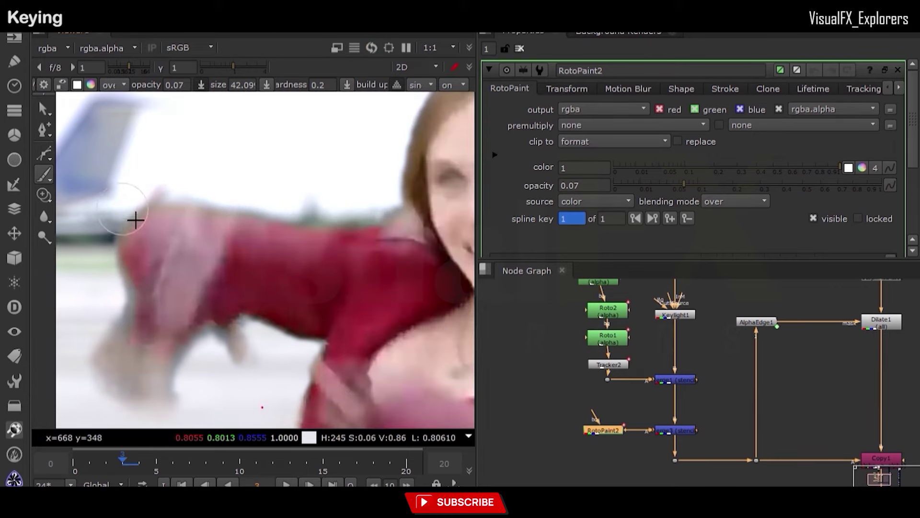
{"action": "key", "text": "Left"}
{"action": "key", "text": "Right"}
{"action": "key", "text": "Right"}
{"action": "key", "text": "Right"}
{"action": "key", "text": "Left"}
{"action": "key", "text": "Right"}
{"action": "middle_click_drag", "start_coordinate": [344, 210], "coordinate": [363, 351]}
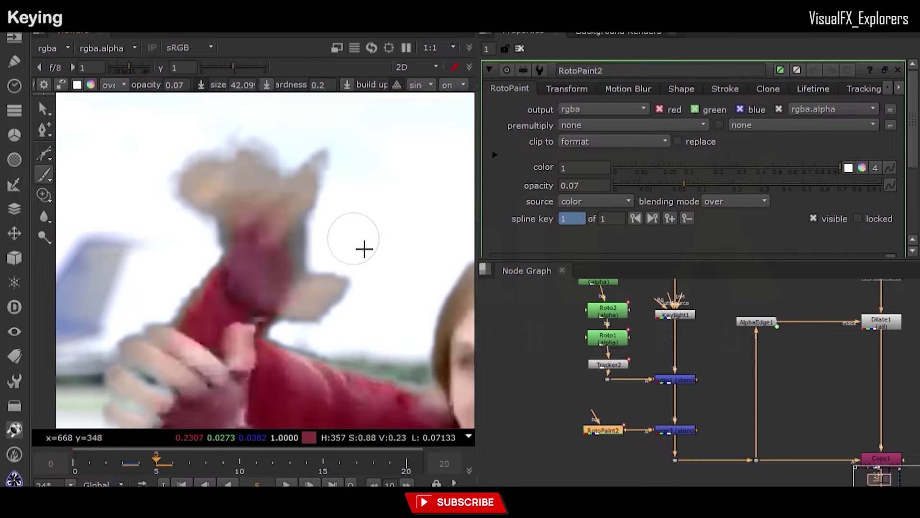
{"action": "key", "text": "Right"}
{"action": "key", "text": "Right"}
{"action": "scroll", "coordinate": [395, 296], "scroll_direction": "down", "scroll_amount": 3}
{"action": "middle_click_drag", "start_coordinate": [395, 296], "coordinate": [343, 228]}
{"action": "left_click_drag", "start_coordinate": [186, 461], "coordinate": [408, 461]}
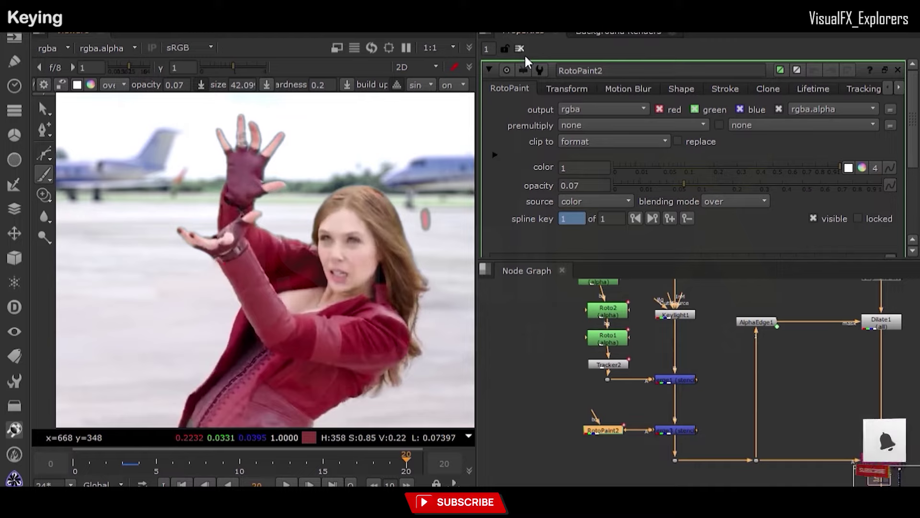
- Reopen Roto3 and fit a closed shape over the reddish remnant beside the actress's hair at frame 20
{"action": "left_click", "coordinate": [520, 48]}
{"action": "middle_click_drag", "start_coordinate": [406, 218], "coordinate": [252, 213]}
{"action": "scroll", "coordinate": [253, 214], "scroll_direction": "up", "scroll_amount": 5}
{"action": "scroll", "coordinate": [606, 382], "scroll_direction": "down", "scroll_amount": 2}
{"action": "middle_click_drag", "start_coordinate": [604, 305], "coordinate": [603, 325]}
{"action": "scroll", "coordinate": [603, 325], "scroll_direction": "up", "scroll_amount": 3}
{"action": "double_click", "coordinate": [600, 327]}
{"action": "mouse_move", "coordinate": [298, 168]}
{"action": "left_mouse_down"}
{"action": "mouse_move", "coordinate": [379, 205]}
{"action": "mouse_move", "coordinate": [298, 165]}
{"action": "left_mouse_up"}
- Go back from frame 20 to frame 7, moving the shape so it keeps covering the remnant beside the hair
{"action": "key", "text": "Left"}
{"action": "key", "text": "Left"}
{"action": "key", "text": "Left"}
{"action": "key", "text": "Left"}
{"action": "left_click_drag", "start_coordinate": [353, 274], "coordinate": [354, 255]}
{"action": "key", "text": "Left"}
{"action": "key", "text": "Left"}
{"action": "key", "text": "Left"}
{"action": "key", "text": "Left"}
{"action": "key", "text": "Left"}
{"action": "key", "text": "Left"}
{"action": "key", "text": "Left"}
{"action": "key", "text": "Left"}
{"action": "mouse_move", "coordinate": [344, 268]}
{"action": "left_mouse_down"}
{"action": "mouse_move", "coordinate": [347, 250]}
{"action": "mouse_move", "coordinate": [331, 261]}
{"action": "left_mouse_up"}
{"action": "left_click", "coordinate": [322, 288]}
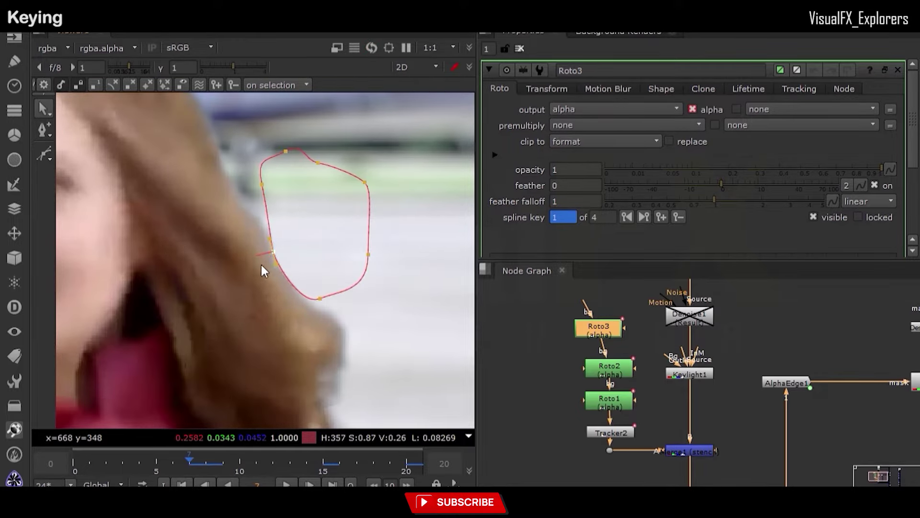
- Offset the shape and feather its hair-side edge at frame 7, and reposition it at frame 6
{"action": "left_click_drag", "start_coordinate": [219, 129], "coordinate": [386, 321]}
{"action": "left_click_drag", "start_coordinate": [309, 248], "coordinate": [316, 247]}
{"action": "left_click", "coordinate": [177, 290]}
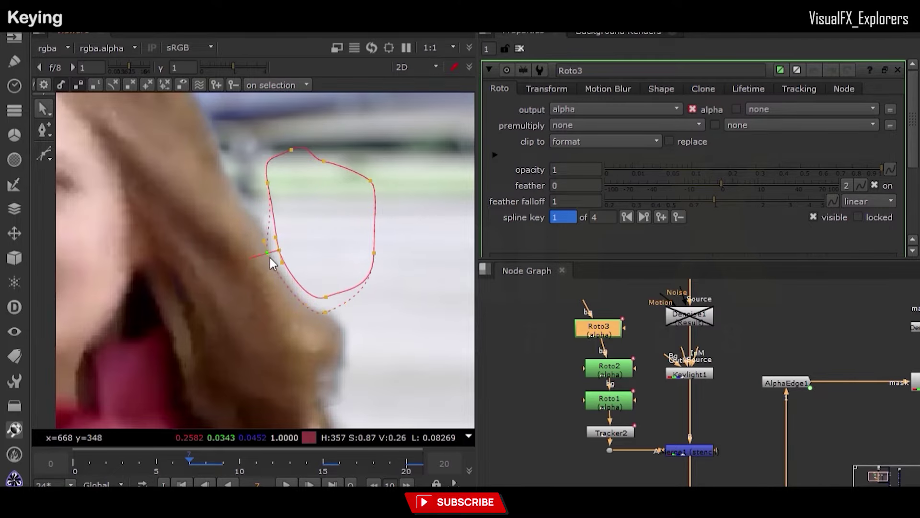
{"action": "left_click_drag", "start_coordinate": [268, 177], "coordinate": [271, 173]}
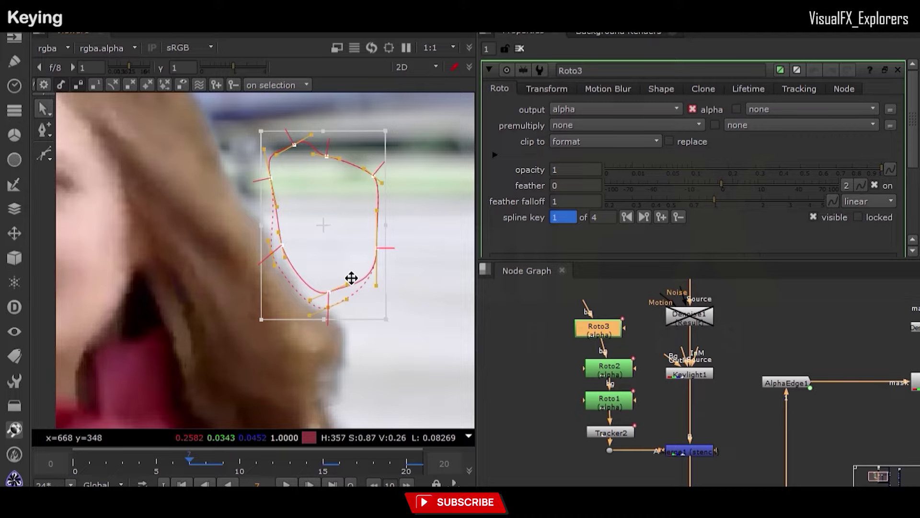
{"action": "key", "text": "Left"}
{"action": "left_click_drag", "start_coordinate": [352, 276], "coordinate": [303, 270]}
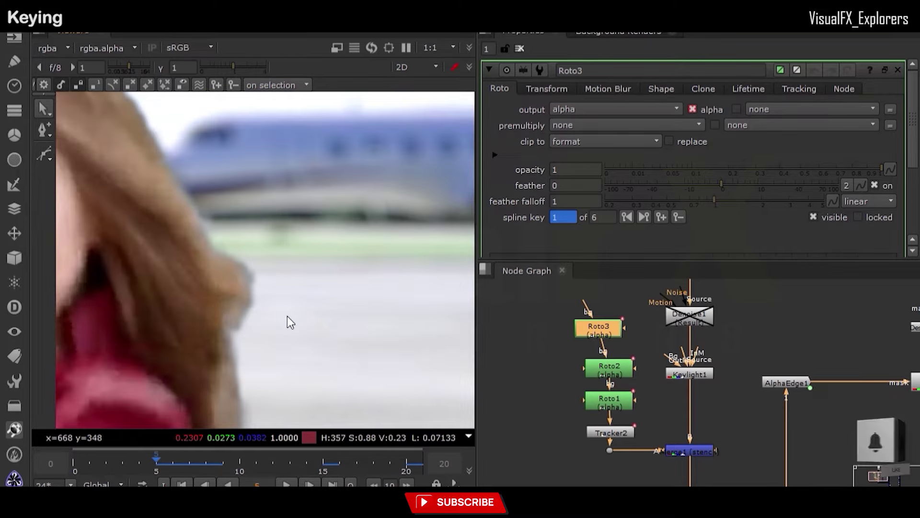
- Draw a feathered closed shape beside the hair tips at frame 4 and reposition it at frames 3 and 2
{"action": "left_click", "coordinate": [43, 153]}
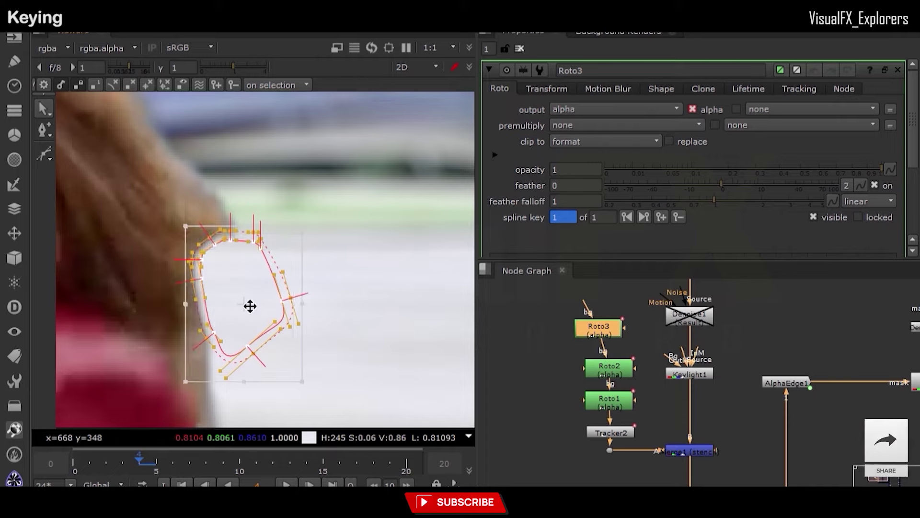
{"action": "mouse_move", "coordinate": [248, 304]}
{"action": "left_mouse_down"}
{"action": "mouse_move", "coordinate": [268, 315]}
{"action": "mouse_move", "coordinate": [259, 318]}
{"action": "left_mouse_up"}
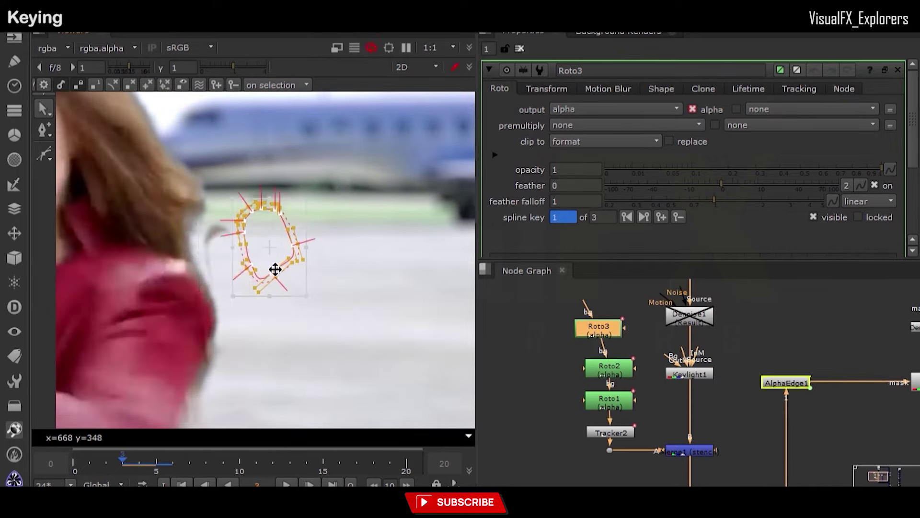
{"action": "left_click_drag", "start_coordinate": [274, 269], "coordinate": [238, 276]}
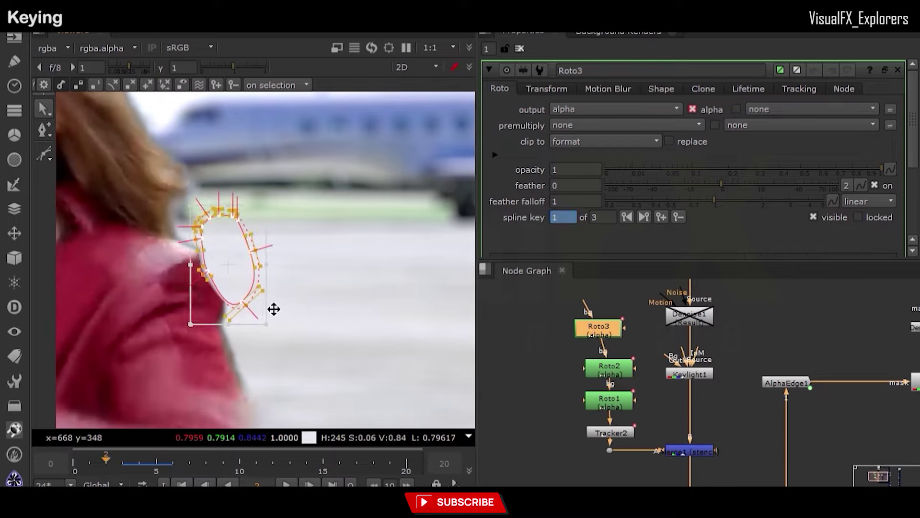
{"action": "left_click_drag", "start_coordinate": [273, 308], "coordinate": [240, 258]}
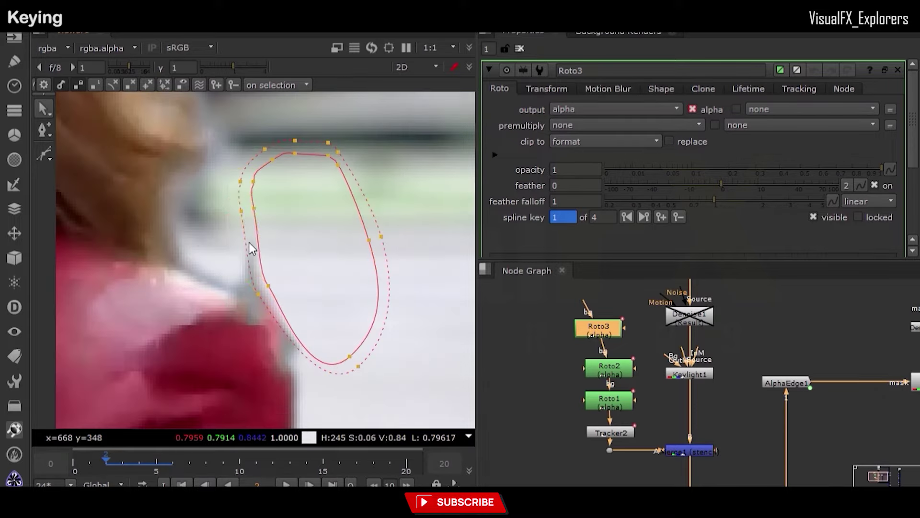
- Reshape the mask around the gap between hair and shoulder at frame 2, and move the whole shape at frame 1
{"action": "left_click_drag", "start_coordinate": [228, 240], "coordinate": [224, 254]}
{"action": "left_click_drag", "start_coordinate": [325, 367], "coordinate": [343, 380]}
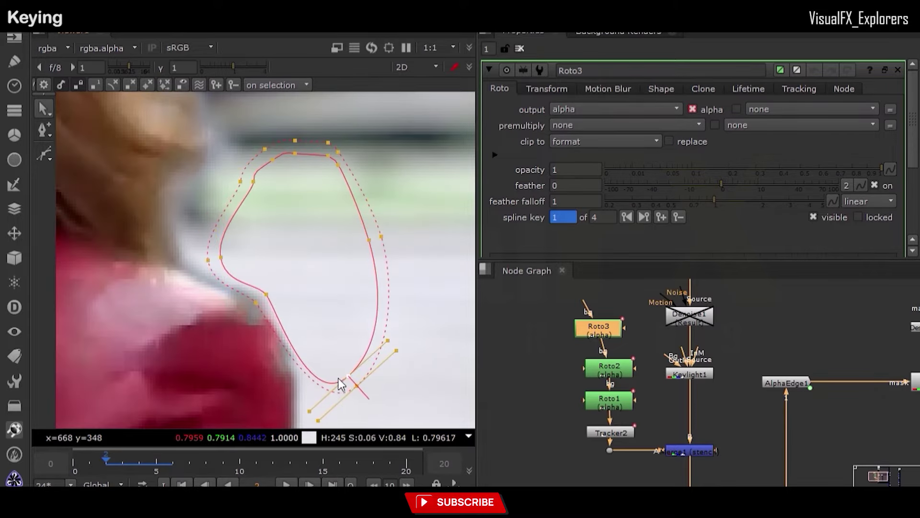
{"action": "left_click_drag", "start_coordinate": [266, 294], "coordinate": [279, 304]}
{"action": "left_click", "coordinate": [220, 259]}
{"action": "key", "text": "Left"}
{"action": "left_click_drag", "start_coordinate": [173, 148], "coordinate": [397, 412]}
{"action": "left_click_drag", "start_coordinate": [322, 307], "coordinate": [322, 288]}
{"action": "key", "text": "Left"}
- Close the Roto3 properties and review the full composite in playback, checking the hair and shoulder for leftover matte remnants
{"action": "left_click", "coordinate": [520, 48]}
{"action": "scroll", "coordinate": [211, 211], "scroll_direction": "down", "scroll_amount": 4}
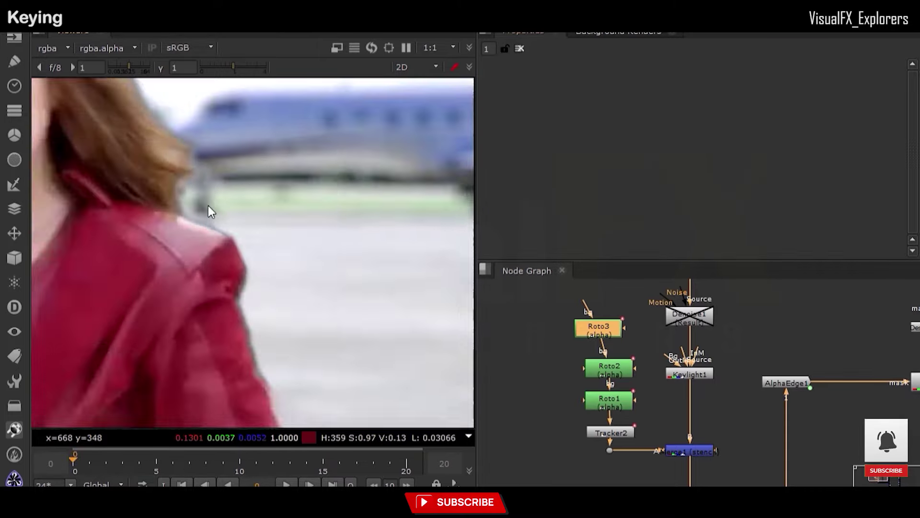
{"action": "scroll", "coordinate": [294, 297], "scroll_direction": "down", "scroll_amount": 4}
{"action": "scroll", "coordinate": [360, 294], "scroll_direction": "up", "scroll_amount": 2}
{"action": "double_click", "coordinate": [599, 328]}
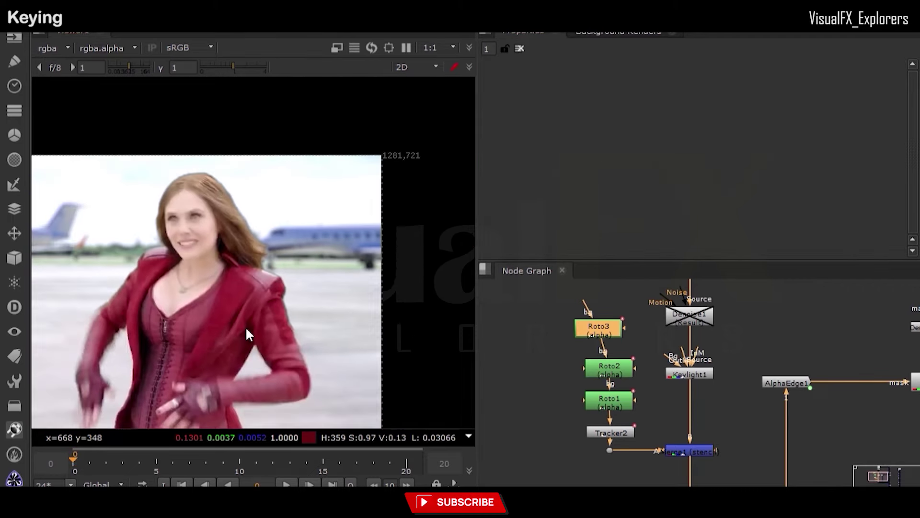
{"action": "key", "text": "f"}
{"action": "key", "text": "l"}
{"action": "left_click_drag", "start_coordinate": [249, 468], "coordinate": [122, 465]}
- Examine the background side of the composite at frame 20 and replay the sequence from frame 0
{"action": "double_click", "coordinate": [599, 328]}
{"action": "left_click", "coordinate": [400, 464]}
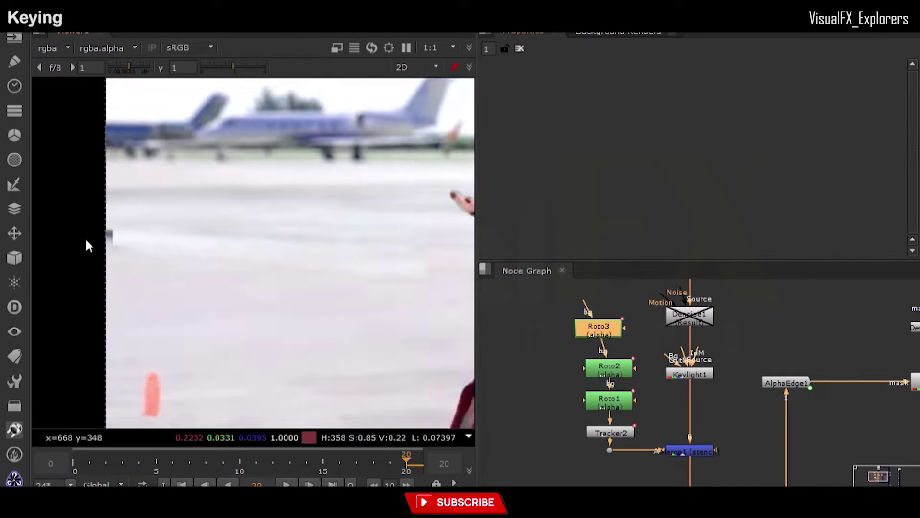
{"action": "scroll", "coordinate": [85, 238], "scroll_direction": "down", "scroll_amount": 2}
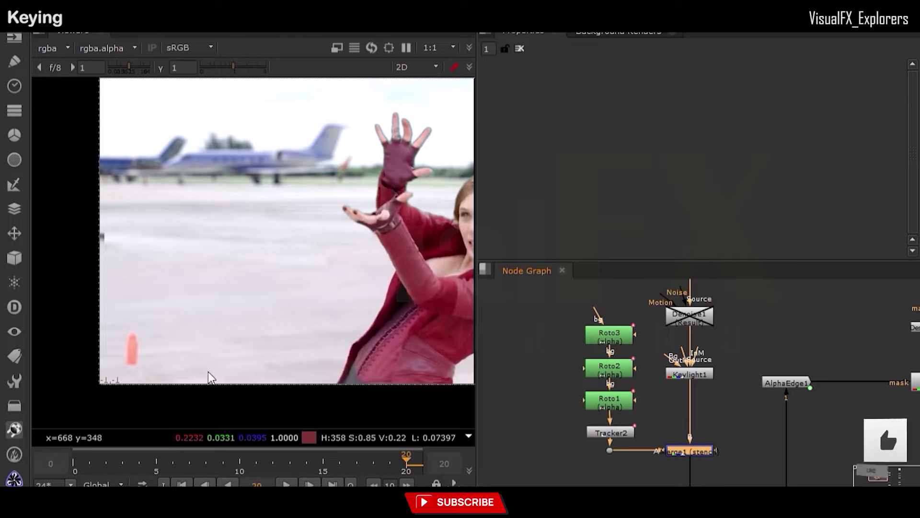
{"action": "left_click", "coordinate": [74, 462]}
{"action": "key", "text": "f"}
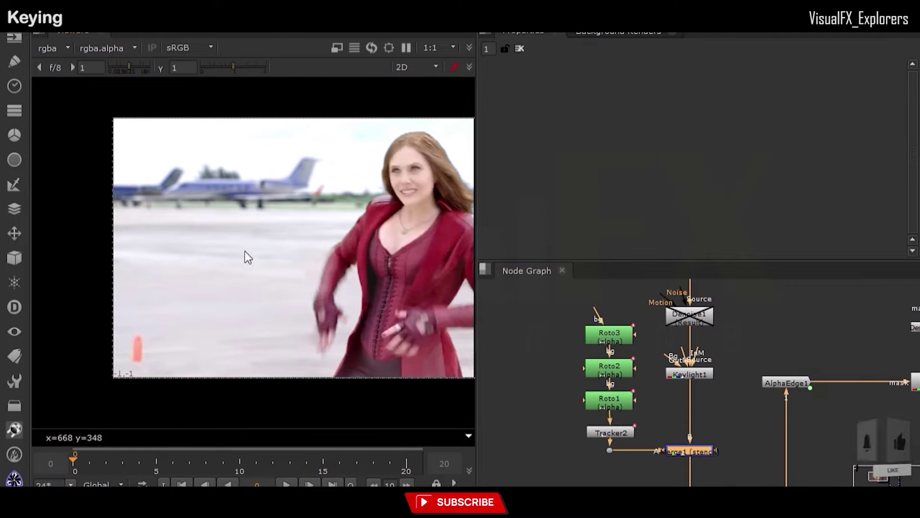
{"action": "key", "text": "l"}
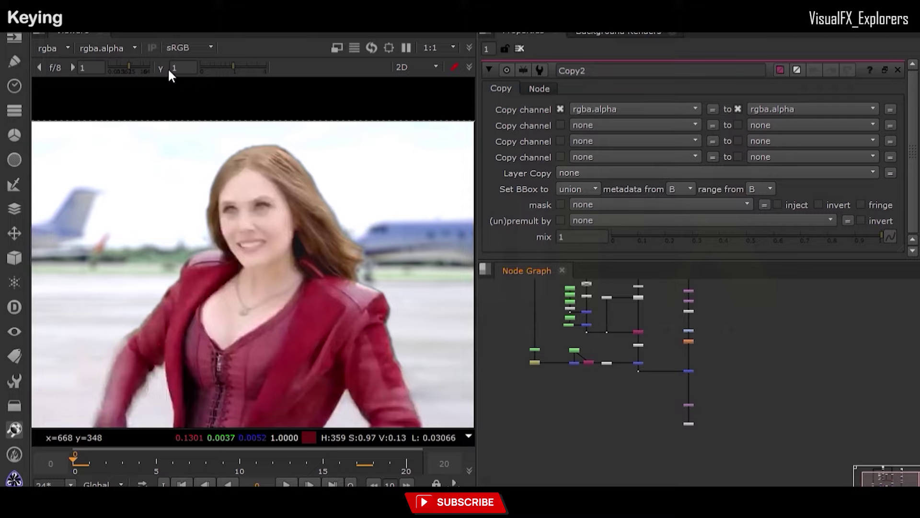
- Disable and enable Dilate1 repeatedly at frame 20 to compare the actress's edges with and without it
{"action": "scroll", "coordinate": [647, 381], "scroll_direction": "up", "scroll_amount": 6}
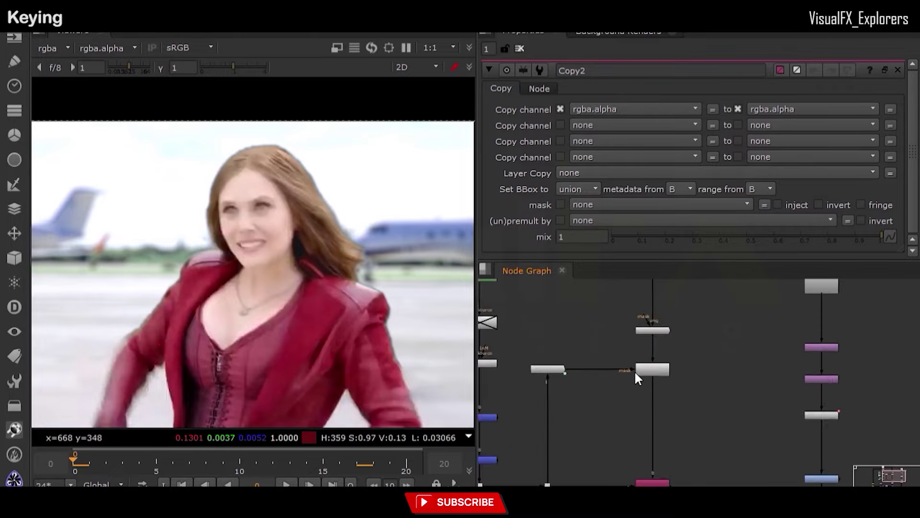
{"action": "left_click", "coordinate": [657, 372]}
{"action": "key", "text": "d"}
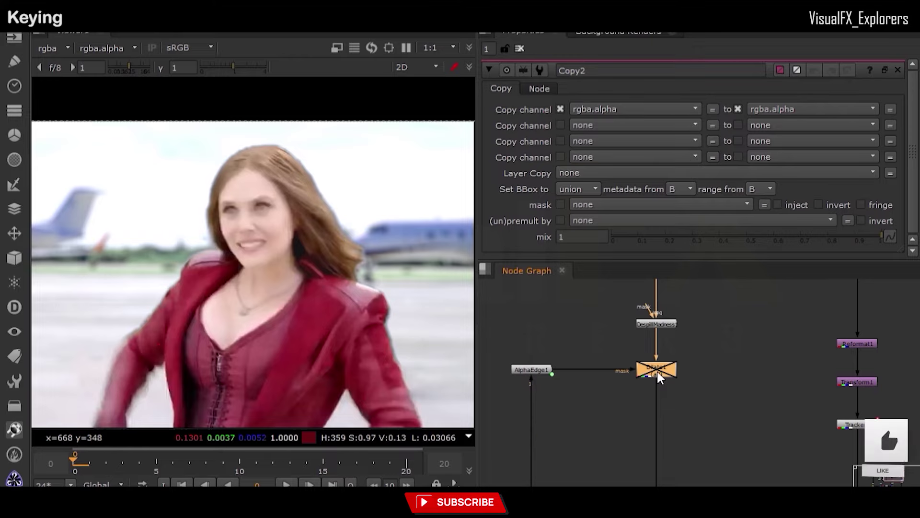
{"action": "left_click", "coordinate": [409, 468]}
{"action": "key", "text": "d"}
{"action": "key", "text": "d"}
{"action": "key", "text": "d"}
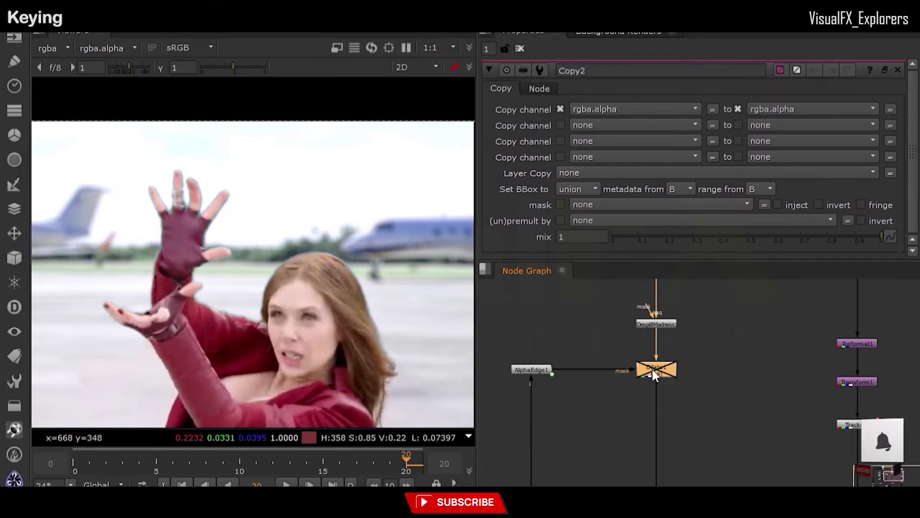
- Set Dilate1's size to 6.5 and compare the edges with the node on and off
{"action": "double_click", "coordinate": [655, 369]}
{"action": "left_click_drag", "start_coordinate": [722, 124], "coordinate": [765, 127]}
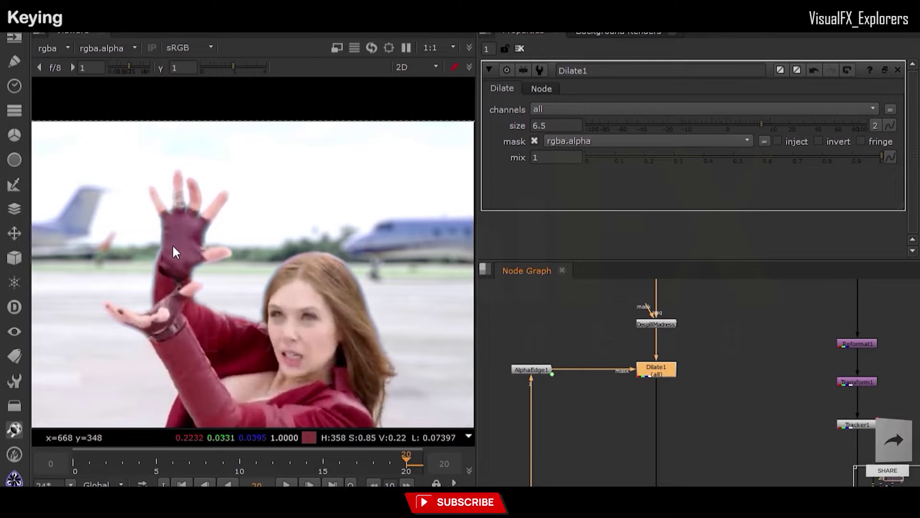
{"action": "key", "text": "d"}
{"action": "key", "text": "d"}
{"action": "key", "text": "d"}
{"action": "key", "text": "d"}
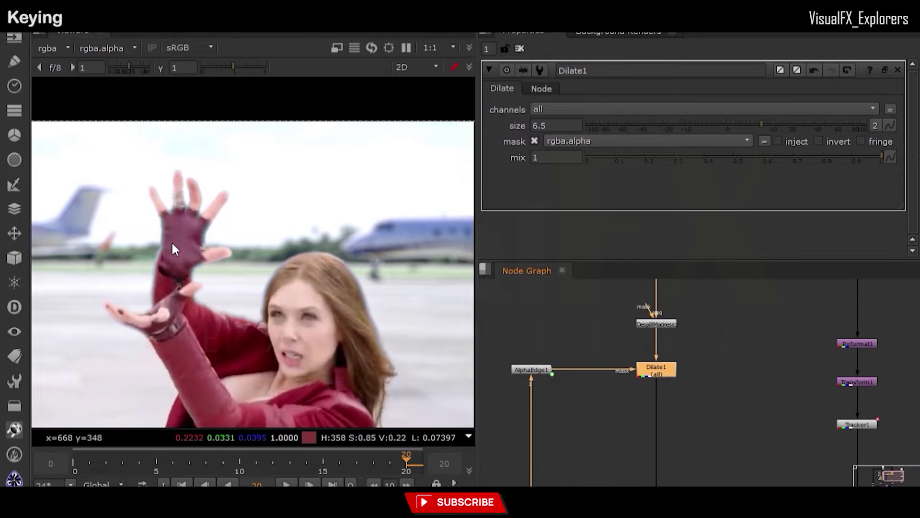
- Compare the actress's edges at frame 0 with Dilate1 enabled and disabled
{"action": "scroll", "coordinate": [203, 208], "scroll_direction": "down", "scroll_amount": 2}
{"action": "left_click_drag", "start_coordinate": [153, 453], "coordinate": [74, 455]}
{"action": "key", "text": "d"}
{"action": "key", "text": "d"}
{"action": "key", "text": "d"}
{"action": "key", "text": "d"}
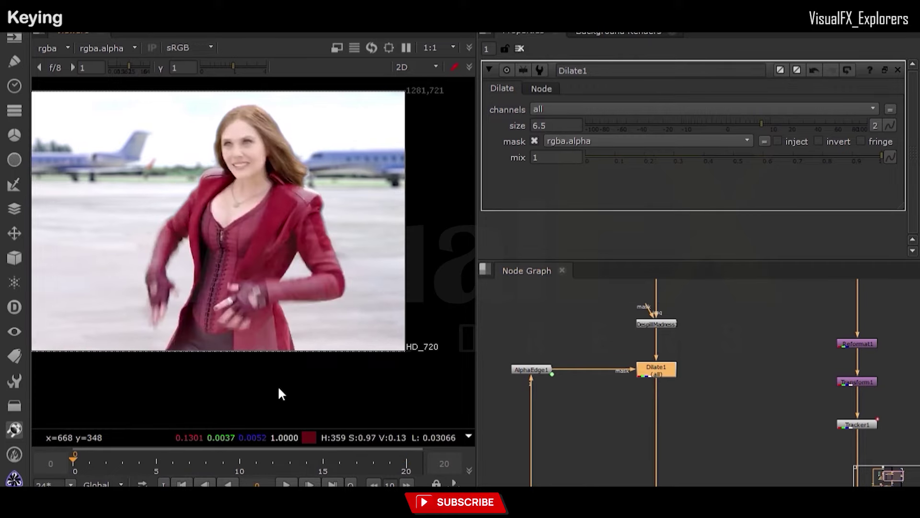
- Compare the hand and hair edges at frame 8 with Dilate1 enabled and disabled
{"action": "left_click", "coordinate": [207, 457]}
{"action": "key", "text": "d"}
{"action": "key", "text": "d"}
{"action": "key", "text": "d"}
{"action": "key", "text": "d"}
{"action": "key", "text": "d"}
{"action": "scroll", "coordinate": [139, 187], "scroll_direction": "up", "scroll_amount": 4}
{"action": "key", "text": "d"}
{"action": "scroll", "coordinate": [140, 210], "scroll_direction": "down", "scroll_amount": 4}
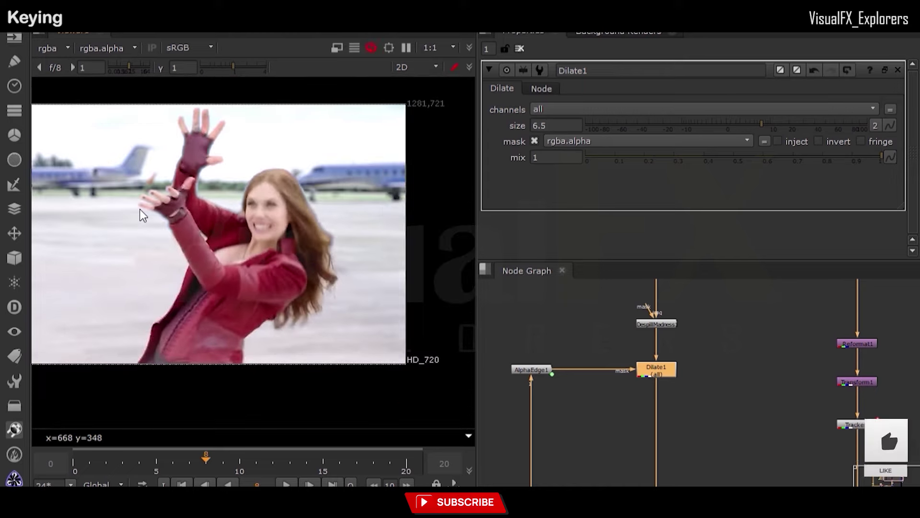
- Toggle Dilate1 again at frame 8 to compare the raised hands and hair against the airfield in the full frame
{"action": "middle_click_drag", "start_coordinate": [152, 122], "coordinate": [169, 205]}
{"action": "scroll", "coordinate": [169, 205], "scroll_direction": "up", "scroll_amount": 3}
{"action": "key", "text": "d"}
{"action": "scroll", "coordinate": [169, 205], "scroll_direction": "down", "scroll_amount": 3}
{"action": "key", "text": "d"}
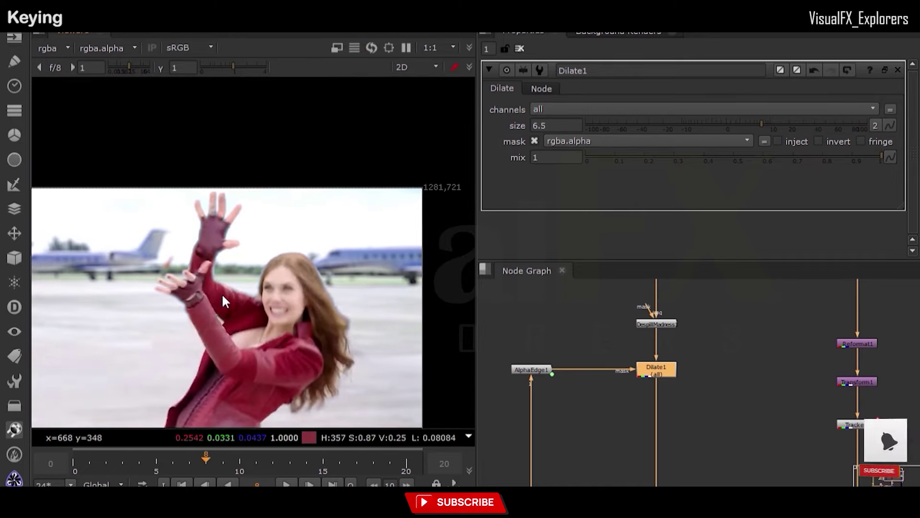
{"action": "scroll", "coordinate": [221, 293], "scroll_direction": "down", "scroll_amount": 1}
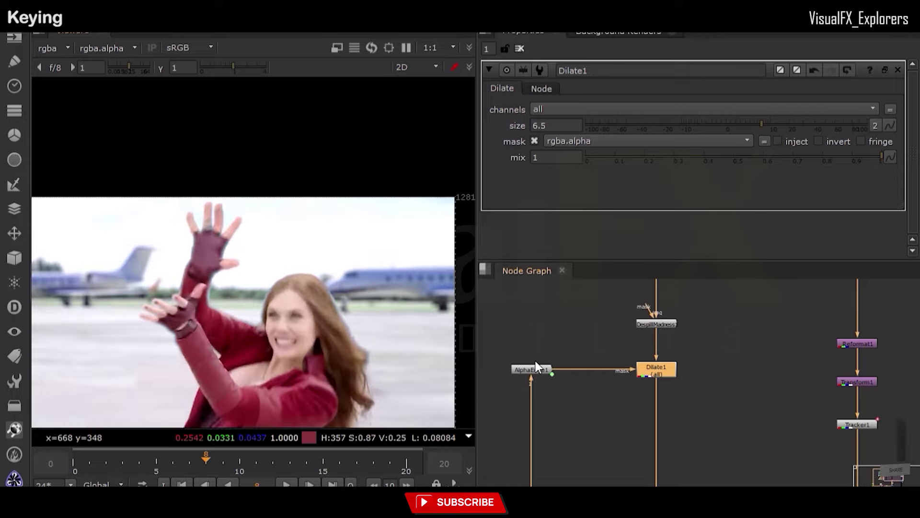
- Insert a Merge node set to mask between AlphaEdge1 and Dilate1's mask input, with a new Roto node feeding its A input
{"action": "scroll", "coordinate": [576, 369], "scroll_direction": "down", "scroll_amount": 7}
{"action": "left_click_drag", "start_coordinate": [613, 304], "coordinate": [729, 494]}
{"action": "left_click_drag", "start_coordinate": [684, 411], "coordinate": [709, 411]}
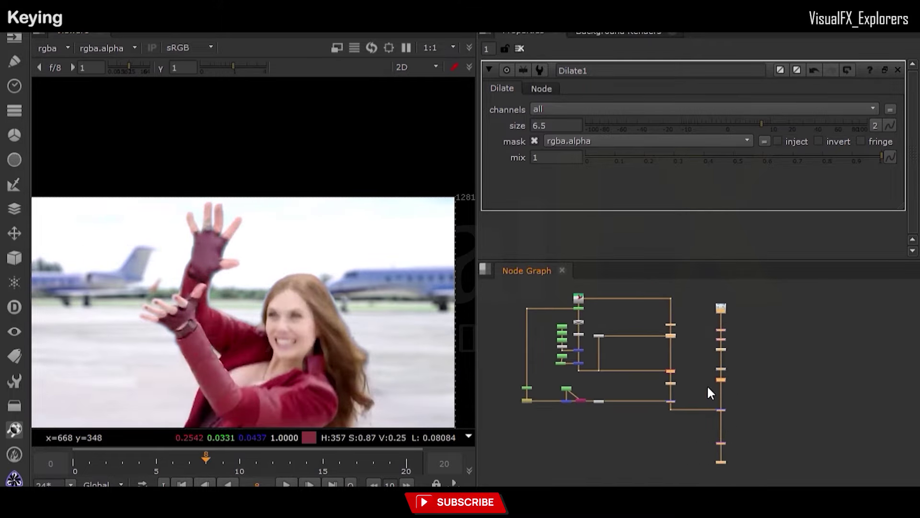
{"action": "scroll", "coordinate": [655, 312], "scroll_direction": "up", "scroll_amount": 6}
{"action": "double_click", "coordinate": [608, 401]}
{"action": "left_click", "coordinate": [612, 369]}
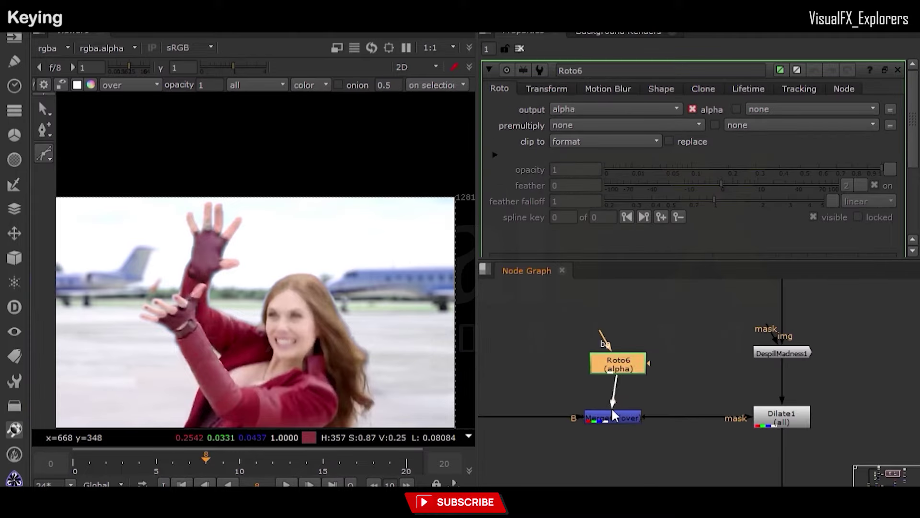
{"action": "double_click", "coordinate": [611, 414]}
{"action": "left_click", "coordinate": [575, 109]}
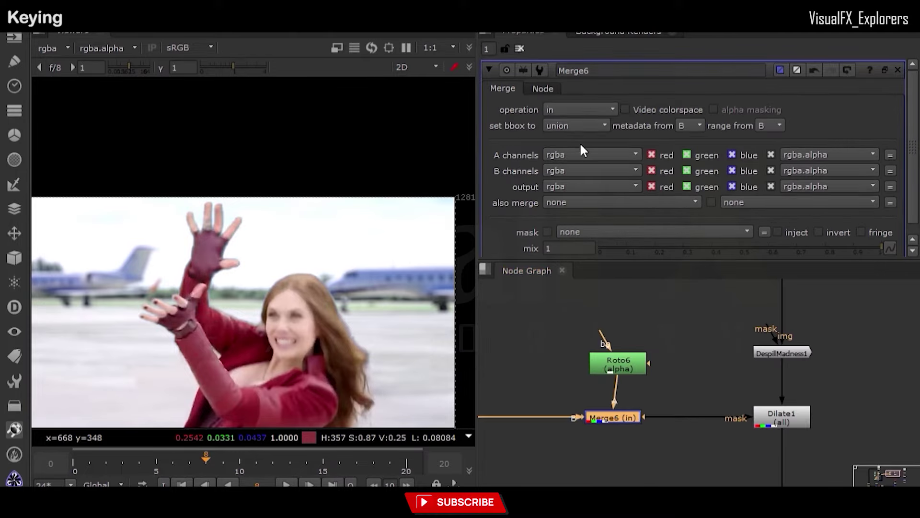
- Draw a closed Roto6 shape around the raised hands at frame 8 and feather its edge outward
{"action": "double_click", "coordinate": [615, 369]}
{"action": "left_click", "coordinate": [175, 174]}
{"action": "left_click", "coordinate": [114, 270]}
{"action": "left_click", "coordinate": [146, 368]}
{"action": "left_click", "coordinate": [184, 364]}
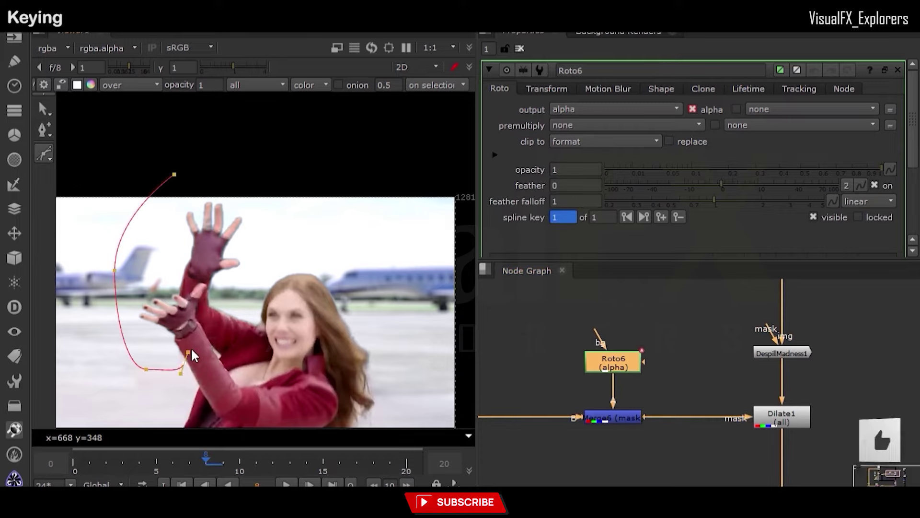
{"action": "left_click", "coordinate": [197, 336]}
{"action": "left_click", "coordinate": [217, 310]}
{"action": "left_click", "coordinate": [254, 233]}
{"action": "left_click_drag", "start_coordinate": [303, 394], "coordinate": [331, 397]}
{"action": "key", "text": "e"}
{"action": "left_click_drag", "start_coordinate": [263, 289], "coordinate": [261, 277]}
- Keyframe the Roto6 shape at frames 0, 4, 14 and 20 to follow the hands
{"action": "left_click", "coordinate": [74, 461]}
{"action": "left_click_drag", "start_coordinate": [248, 247], "coordinate": [217, 284]}
{"action": "left_click", "coordinate": [299, 248]}
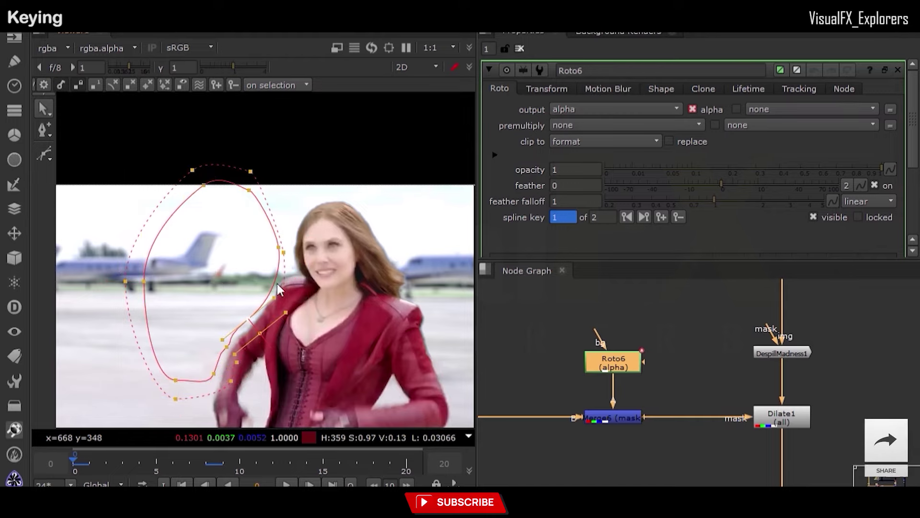
{"action": "left_click", "coordinate": [141, 460]}
{"action": "left_click_drag", "start_coordinate": [93, 126], "coordinate": [335, 403]}
{"action": "left_click", "coordinate": [307, 463]}
{"action": "left_click_drag", "start_coordinate": [221, 258], "coordinate": [218, 236]}
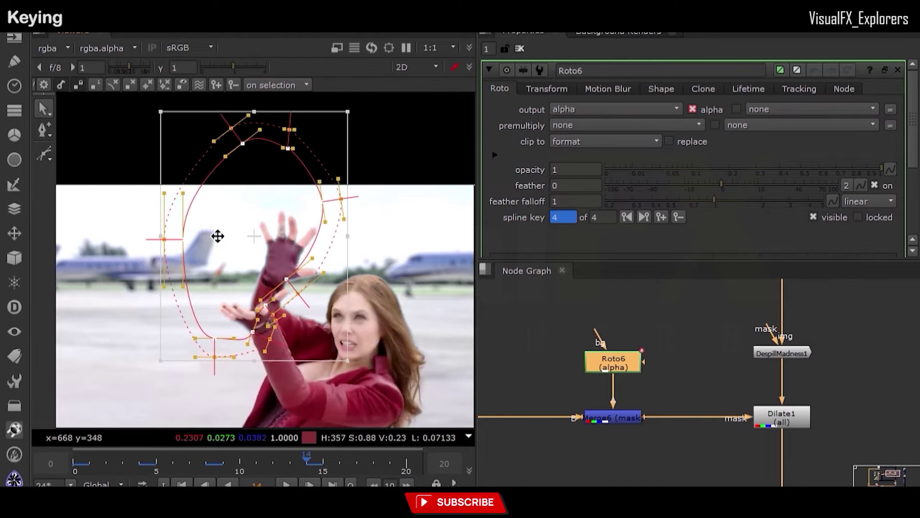
{"action": "left_click_drag", "start_coordinate": [266, 281], "coordinate": [270, 286]}
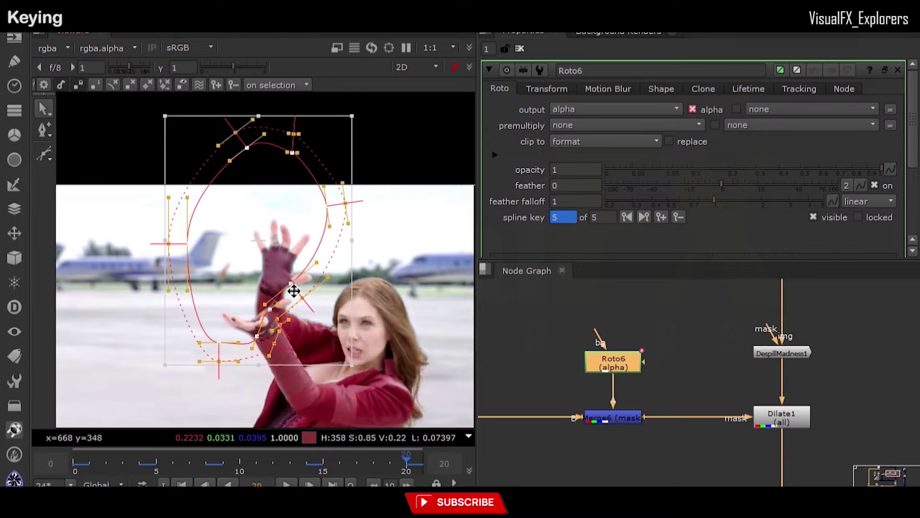
- Widen the Roto6 shape's feather along its lower edge at frame 20 and scrub the timeline to check it
{"action": "left_click", "coordinate": [336, 245]}
{"action": "left_click_drag", "start_coordinate": [278, 319], "coordinate": [305, 340]}
{"action": "left_click_drag", "start_coordinate": [302, 298], "coordinate": [327, 308]}
{"action": "left_click_drag", "start_coordinate": [274, 344], "coordinate": [275, 371]}
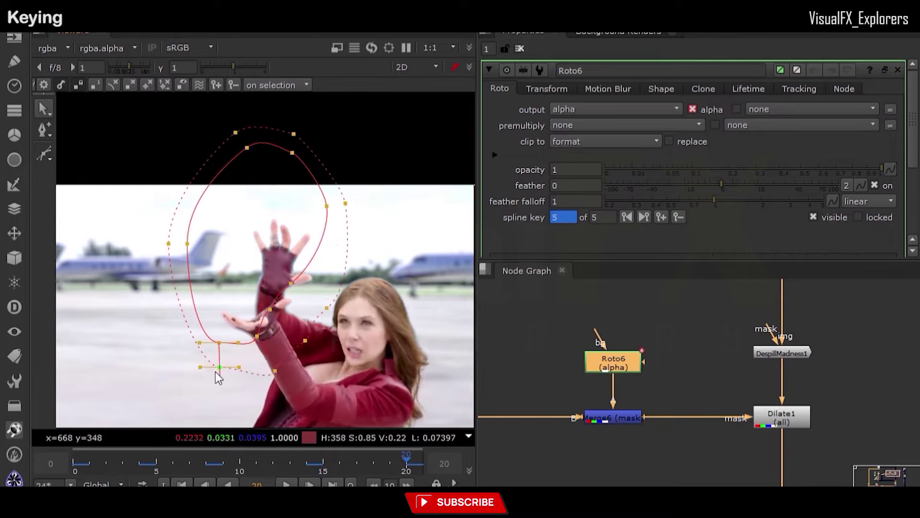
{"action": "left_click_drag", "start_coordinate": [358, 468], "coordinate": [269, 465]}
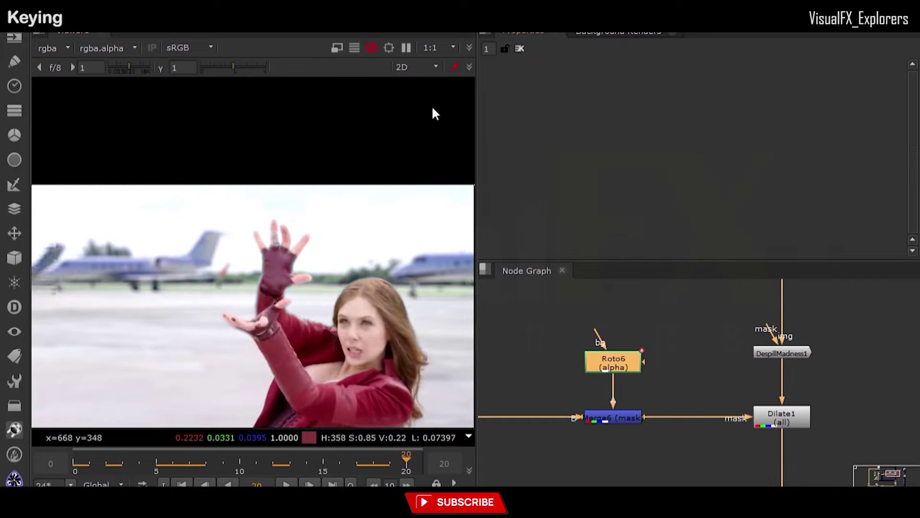
{"action": "left_click", "coordinate": [74, 464]}
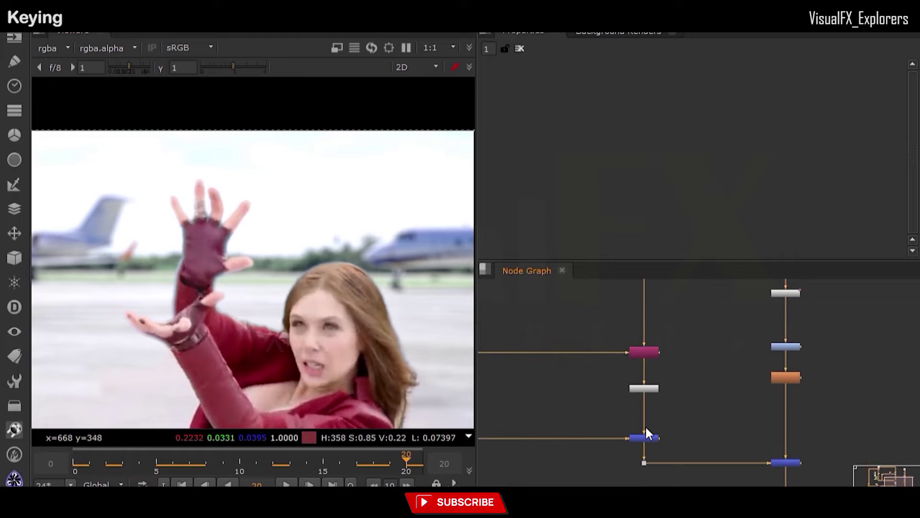
- Select the node branch feeding the merge below Premult1 and move it up in the graph to straighten its connection
{"action": "scroll", "coordinate": [646, 425], "scroll_direction": "up", "scroll_amount": 3}
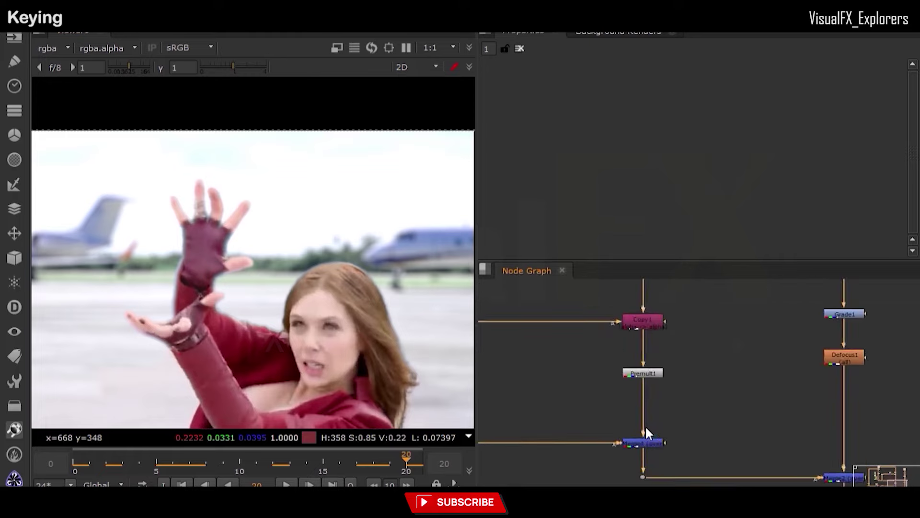
{"action": "scroll", "coordinate": [635, 381], "scroll_direction": "down", "scroll_amount": 3}
{"action": "middle_click_drag", "start_coordinate": [635, 382], "coordinate": [772, 379]}
{"action": "left_click_drag", "start_coordinate": [676, 410], "coordinate": [529, 370]}
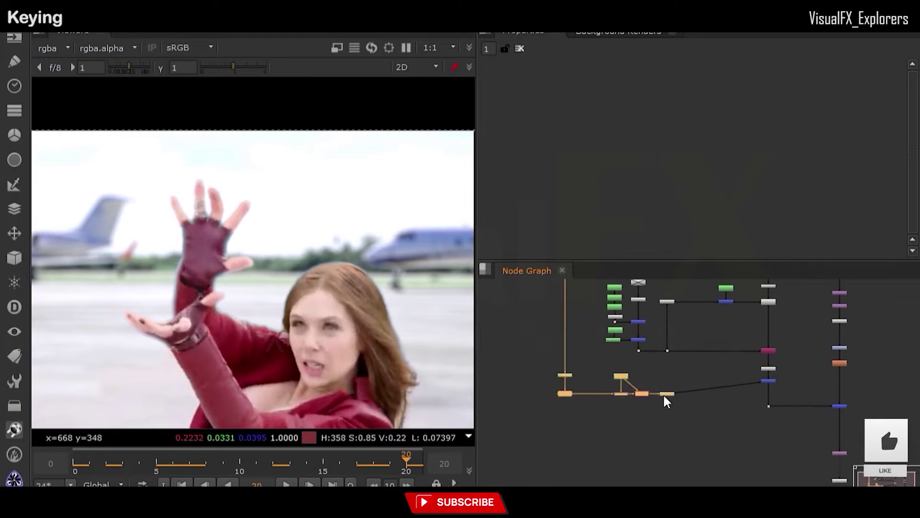
{"action": "left_click_drag", "start_coordinate": [665, 394], "coordinate": [665, 381]}
- Insert a KillOutline node after the merge below Premult1 and connect a new Roto node to its mask
{"action": "scroll", "coordinate": [782, 398], "scroll_direction": "up", "scroll_amount": 3}
{"action": "middle_click_drag", "start_coordinate": [734, 396], "coordinate": [680, 394]}
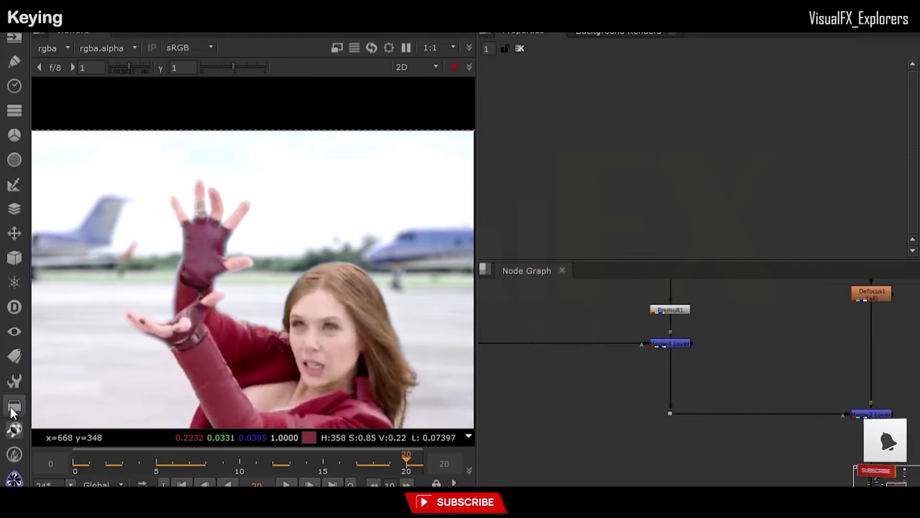
{"action": "mouse_move", "coordinate": [568, 395]}
{"action": "left_mouse_down"}
{"action": "mouse_move", "coordinate": [669, 383]}
{"action": "mouse_move", "coordinate": [587, 387]}
{"action": "left_mouse_up"}
{"action": "left_click", "coordinate": [620, 378]}
{"action": "key", "text": "o"}
- Draw a closed Roto7 shape around the top and outer side of the actress's hair at frame 20 and feather it
{"action": "mouse_move", "coordinate": [316, 240]}
{"action": "left_mouse_down"}
{"action": "mouse_move", "coordinate": [283, 251]}
{"action": "mouse_move", "coordinate": [272, 295]}
{"action": "left_mouse_up"}
{"action": "left_click_drag", "start_coordinate": [280, 319], "coordinate": [298, 318]}
{"action": "left_click_drag", "start_coordinate": [351, 311], "coordinate": [365, 330]}
{"action": "middle_click_drag", "start_coordinate": [391, 357], "coordinate": [363, 314]}
{"action": "left_click_drag", "start_coordinate": [369, 322], "coordinate": [394, 330]}
{"action": "left_click_drag", "start_coordinate": [425, 326], "coordinate": [400, 259]}
{"action": "left_click_drag", "start_coordinate": [373, 209], "coordinate": [356, 202]}
{"action": "left_click", "coordinate": [289, 197]}
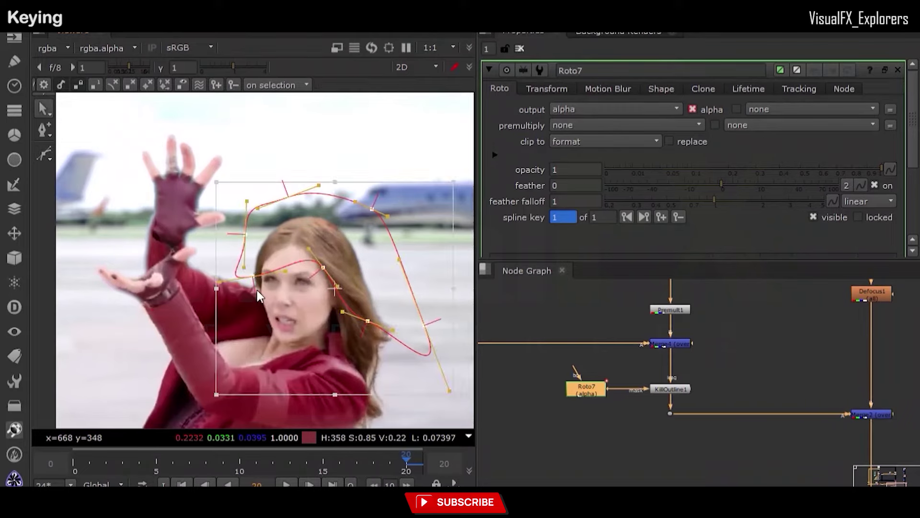
{"action": "key", "text": "e"}
{"action": "left_click_drag", "start_coordinate": [290, 268], "coordinate": [298, 260]}
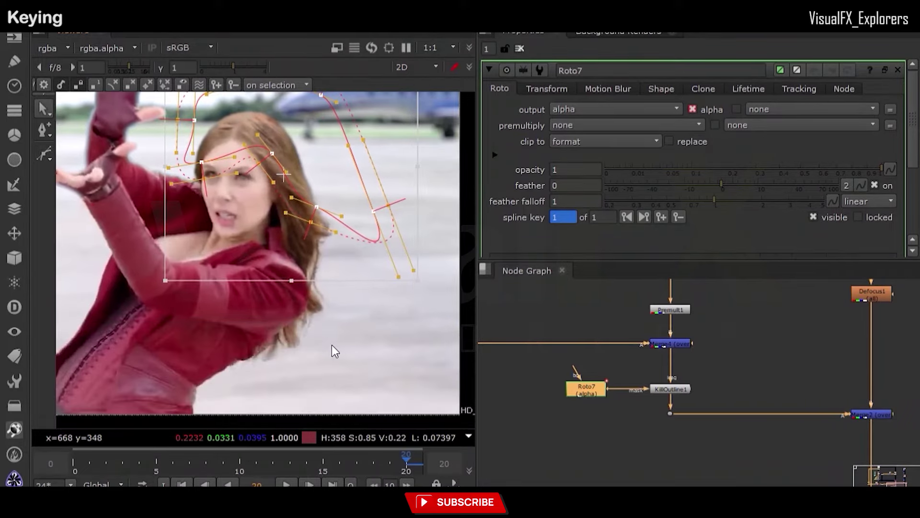
- Set KillOutline1's erode size to 2.3
{"action": "scroll", "coordinate": [669, 387], "scroll_direction": "down", "scroll_amount": 5}
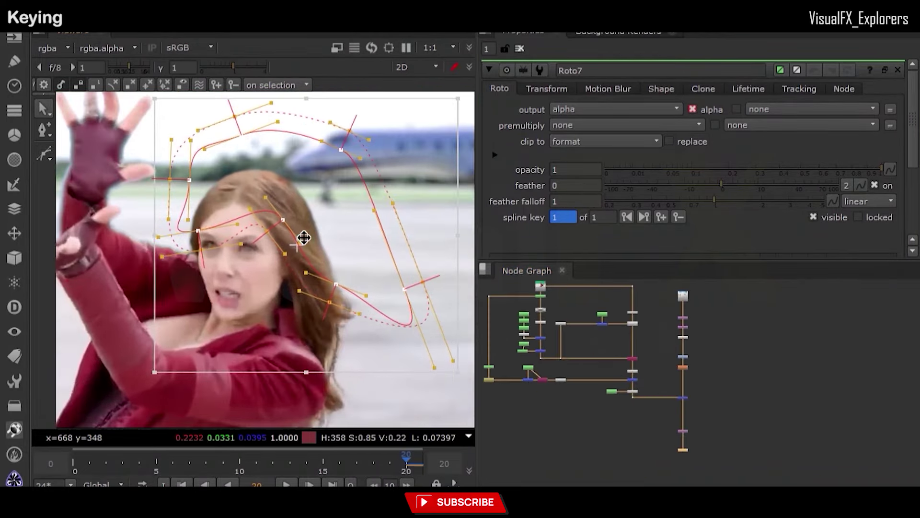
{"action": "scroll", "coordinate": [634, 386], "scroll_direction": "up", "scroll_amount": 5}
{"action": "double_click", "coordinate": [634, 385]}
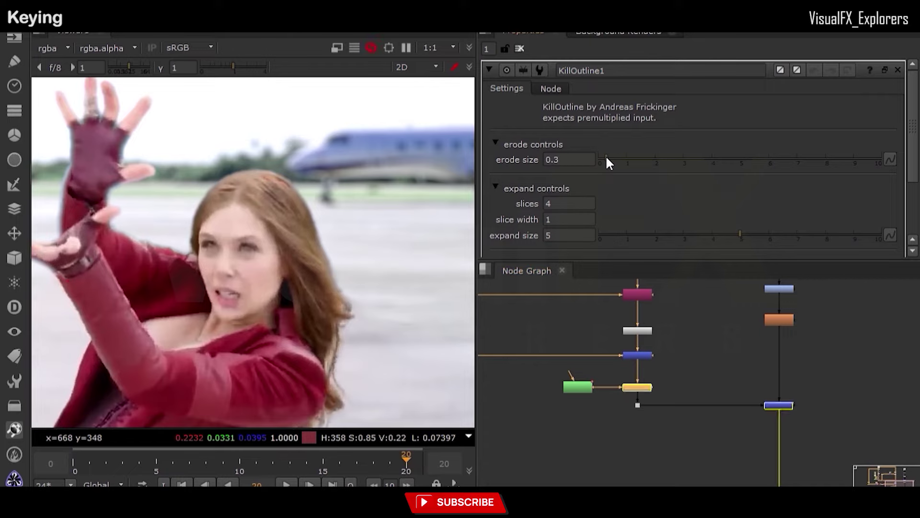
{"action": "left_click_drag", "start_coordinate": [641, 163], "coordinate": [665, 165]}
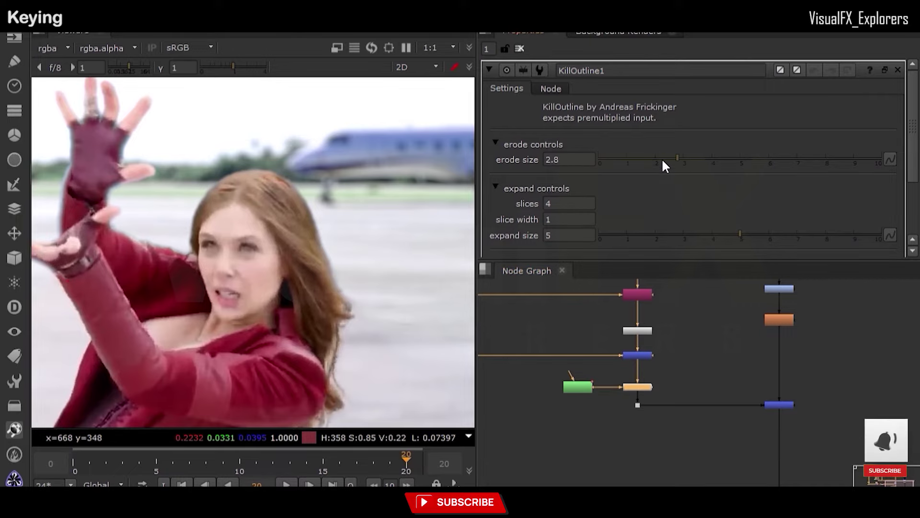
{"action": "mouse_move", "coordinate": [660, 159]}
{"action": "left_mouse_down"}
{"action": "mouse_move", "coordinate": [728, 159]}
{"action": "mouse_move", "coordinate": [665, 160]}
{"action": "left_mouse_up"}
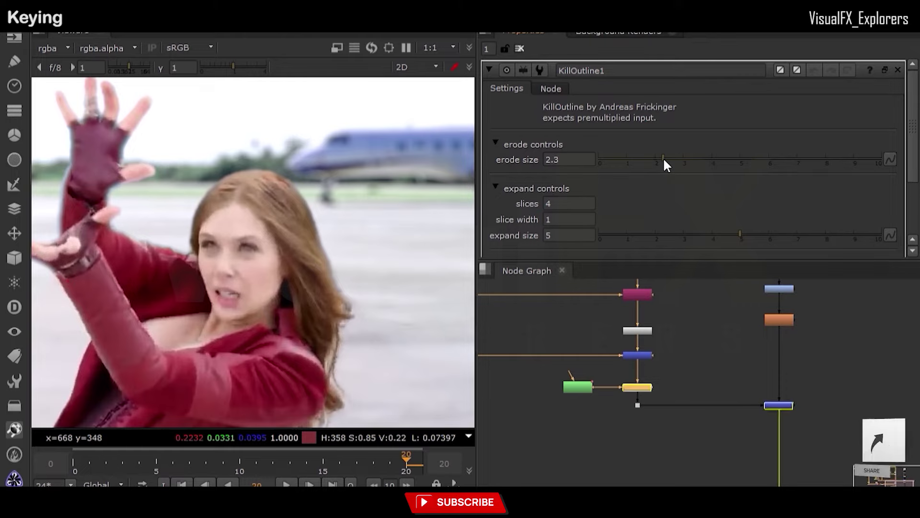
{"action": "scroll", "coordinate": [636, 393], "scroll_direction": "up", "scroll_amount": 2}
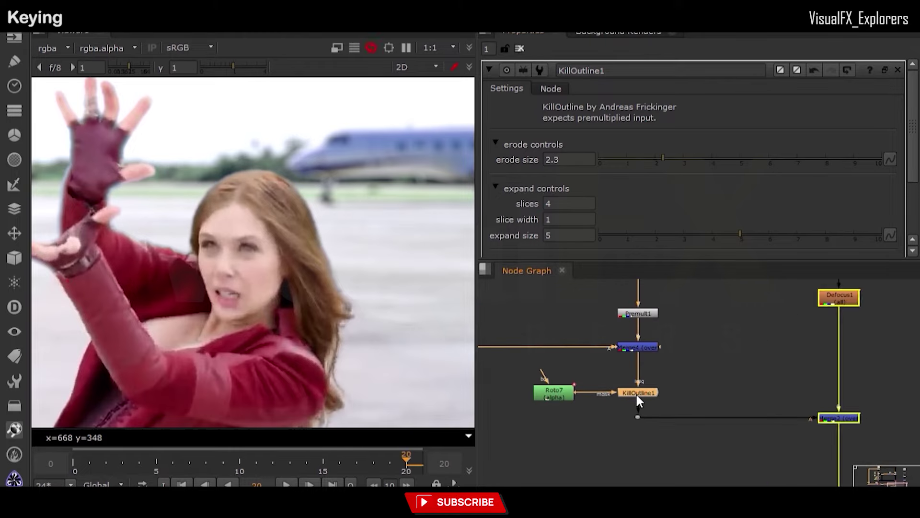
- Keyframe the Roto7 shape at frames 0 and 10 to follow the actress's hair
{"action": "double_click", "coordinate": [554, 392]}
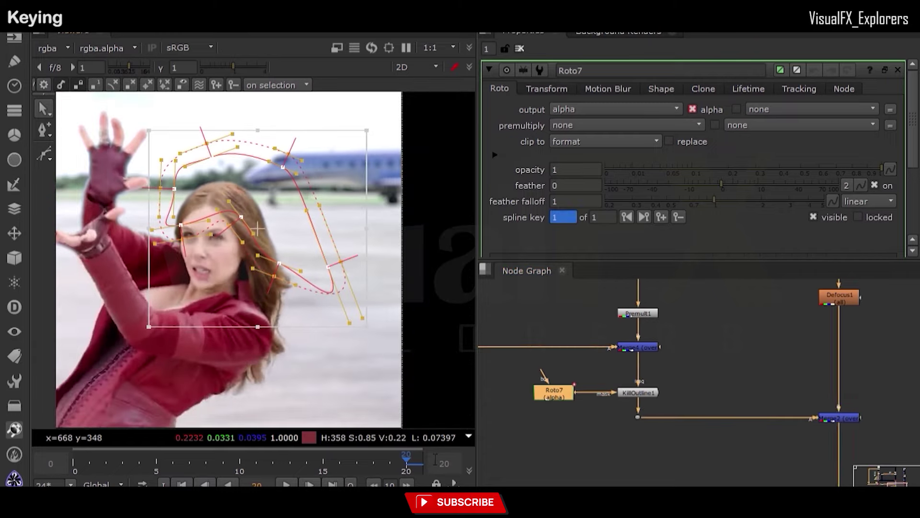
{"action": "left_click_drag", "start_coordinate": [297, 246], "coordinate": [261, 150]}
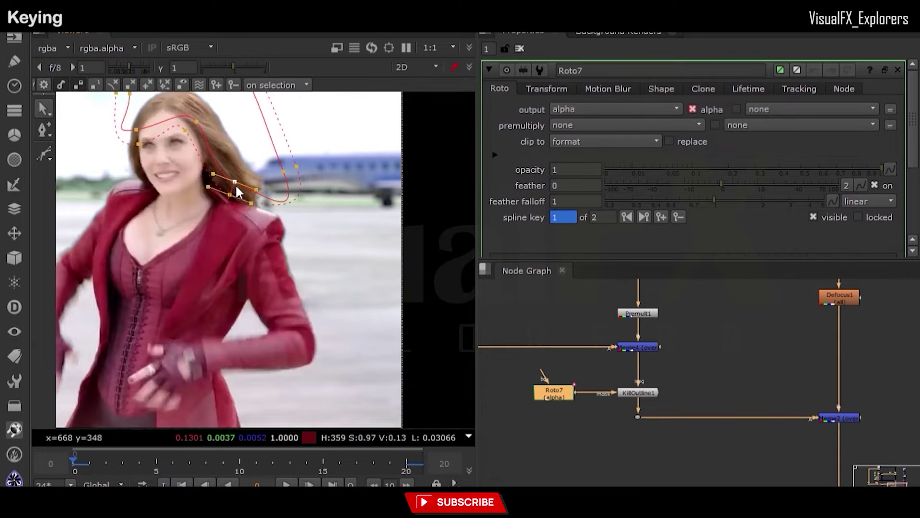
{"action": "middle_click_drag", "start_coordinate": [129, 156], "coordinate": [138, 232]}
{"action": "left_click_drag", "start_coordinate": [85, 106], "coordinate": [364, 345]}
{"action": "left_click", "coordinate": [239, 463]}
{"action": "left_click_drag", "start_coordinate": [290, 284], "coordinate": [298, 326]}
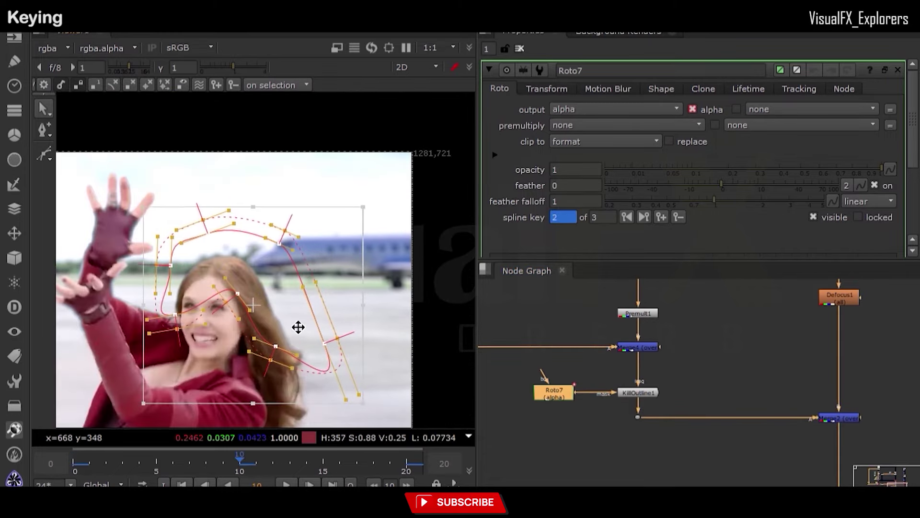
- Step and scrub through the shot to examine the hair and hand edges in the composite
{"action": "left_click", "coordinate": [173, 462]}
{"action": "key", "text": "Right"}
{"action": "key", "text": "Right"}
{"action": "key", "text": "Right"}
{"action": "key", "text": "Right"}
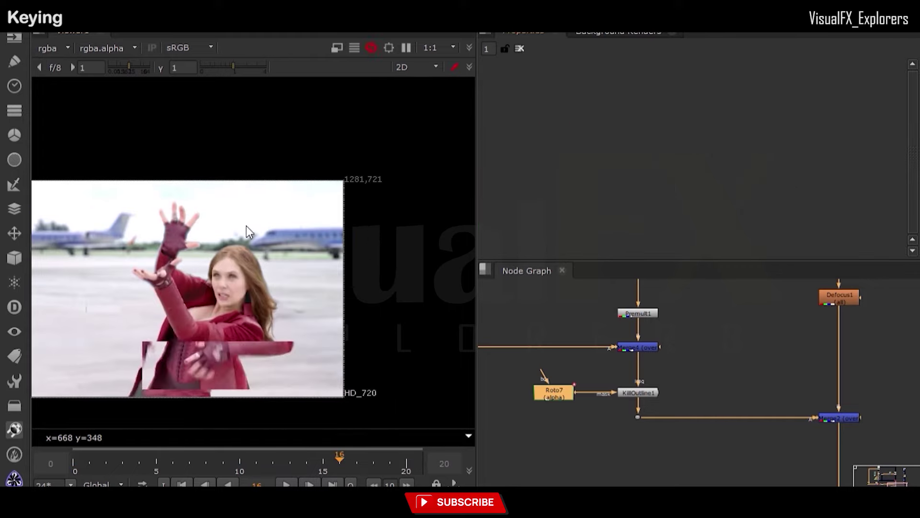
{"action": "middle_click_drag", "start_coordinate": [225, 307], "coordinate": [281, 291]}
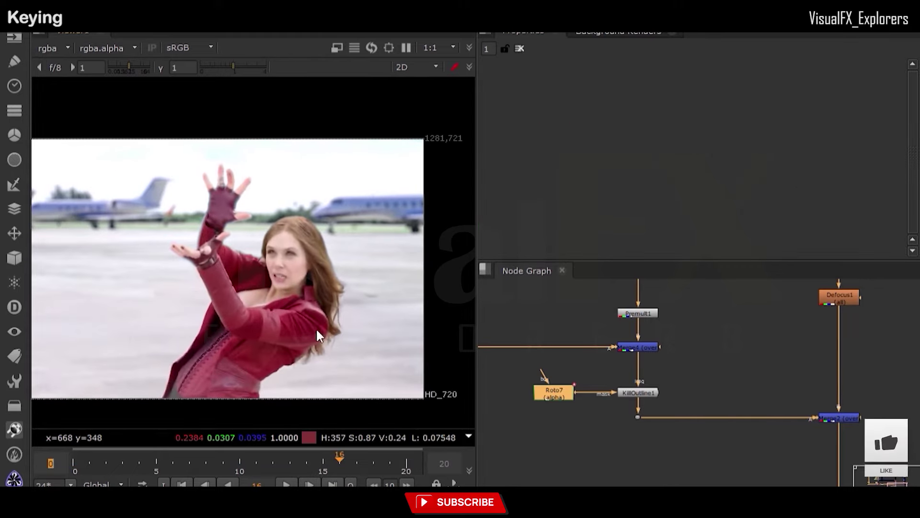
{"action": "left_click", "coordinate": [405, 462]}
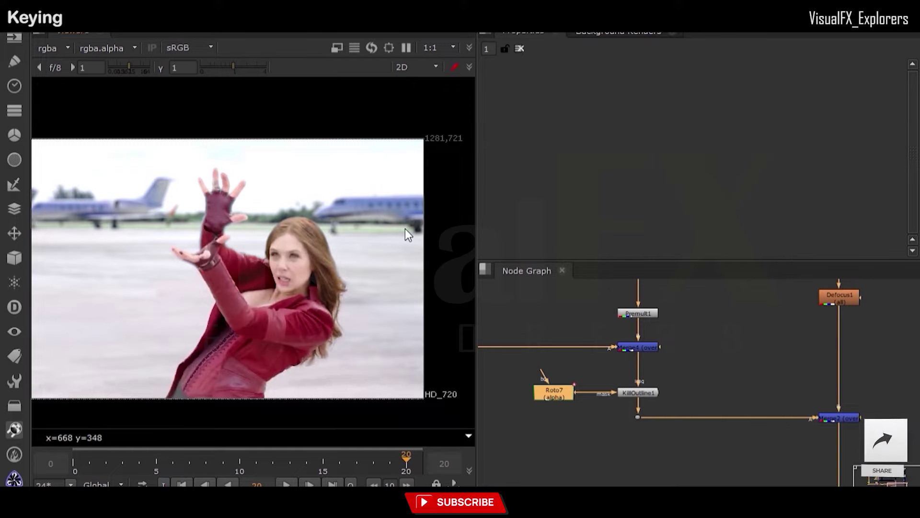
{"action": "left_click_drag", "start_coordinate": [307, 461], "coordinate": [190, 450]}
{"action": "scroll", "coordinate": [297, 211], "scroll_direction": "up", "scroll_amount": 2}
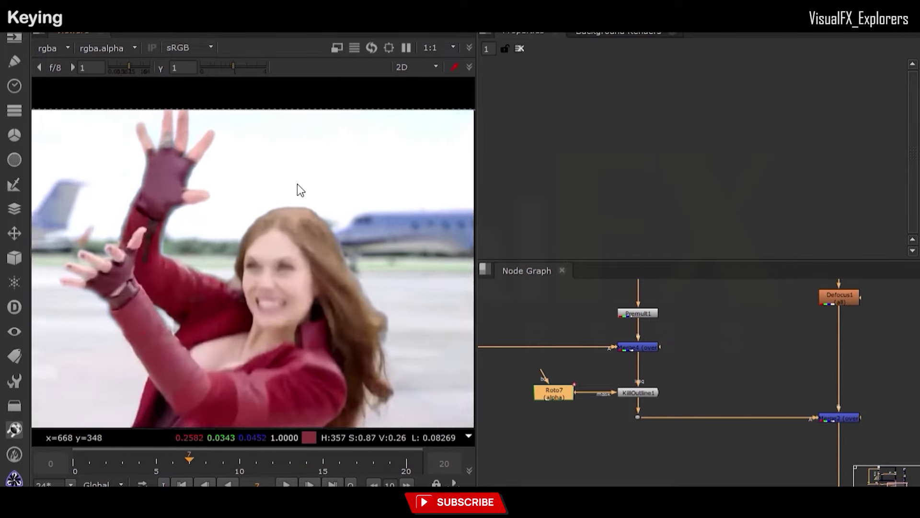
{"action": "middle_click_drag", "start_coordinate": [297, 184], "coordinate": [281, 176]}
- Insert an Erode node into the pipe between Dilate1 and Copy1
{"action": "scroll", "coordinate": [689, 393], "scroll_direction": "down", "scroll_amount": 4}
{"action": "middle_click_drag", "start_coordinate": [634, 294], "coordinate": [646, 402]}
{"action": "scroll", "coordinate": [646, 404], "scroll_direction": "up", "scroll_amount": 2}
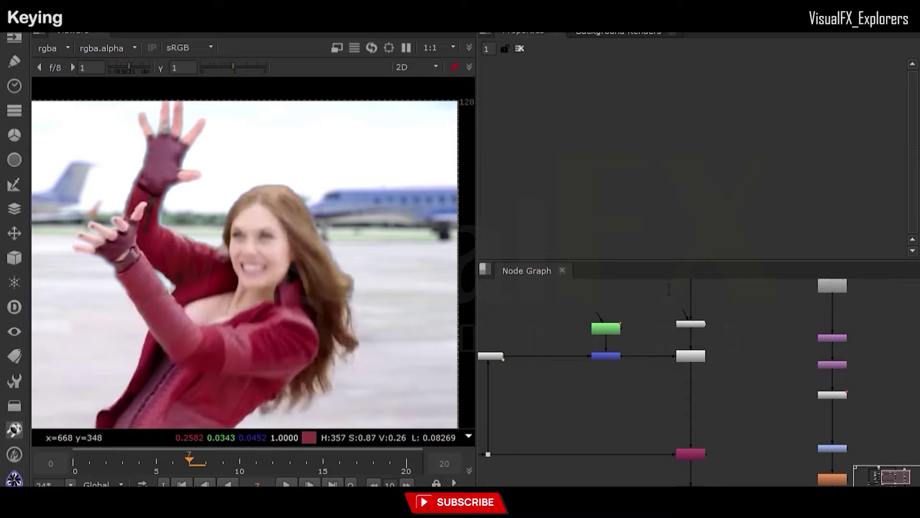
{"action": "middle_click_drag", "start_coordinate": [673, 313], "coordinate": [655, 440]}
{"action": "scroll", "coordinate": [655, 440], "scroll_direction": "up", "scroll_amount": 1}
{"action": "middle_click_drag", "start_coordinate": [609, 325], "coordinate": [608, 406]}
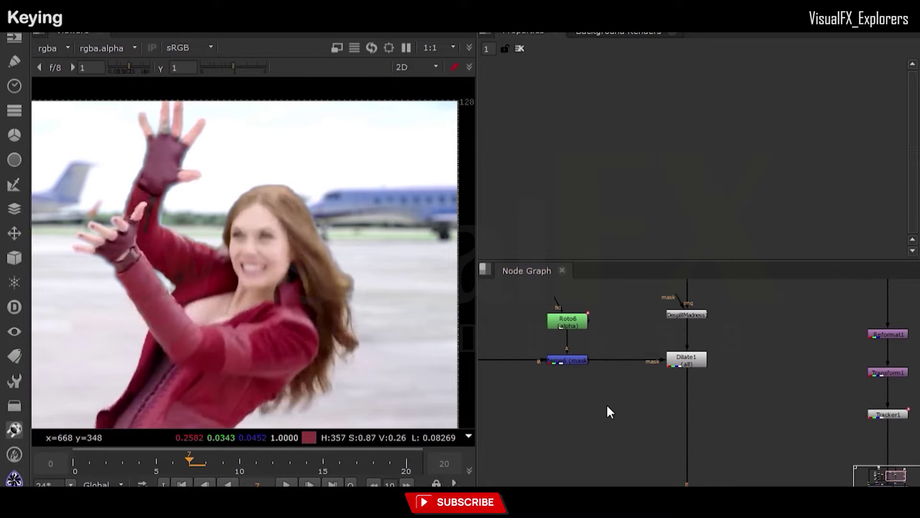
{"action": "key", "text": "Tab"}
{"action": "key", "text": "Return"}
{"action": "key", "text": "Delete"}
{"action": "key", "text": "Return"}
{"action": "left_click_drag", "start_coordinate": [601, 438], "coordinate": [684, 436]}
- Set Erode1's size to -1.2 and its channels to rgba
{"action": "scroll", "coordinate": [257, 209], "scroll_direction": "down", "scroll_amount": 1}
{"action": "scroll", "coordinate": [257, 211], "scroll_direction": "up", "scroll_amount": 1}
{"action": "scroll", "coordinate": [689, 421], "scroll_direction": "down", "scroll_amount": 2}
{"action": "scroll", "coordinate": [689, 421], "scroll_direction": "down", "scroll_amount": 2}
{"action": "middle_click_drag", "start_coordinate": [689, 421], "coordinate": [694, 351]}
{"action": "scroll", "coordinate": [695, 351], "scroll_direction": "up", "scroll_amount": 5}
{"action": "left_click_drag", "start_coordinate": [704, 129], "coordinate": [747, 126]}
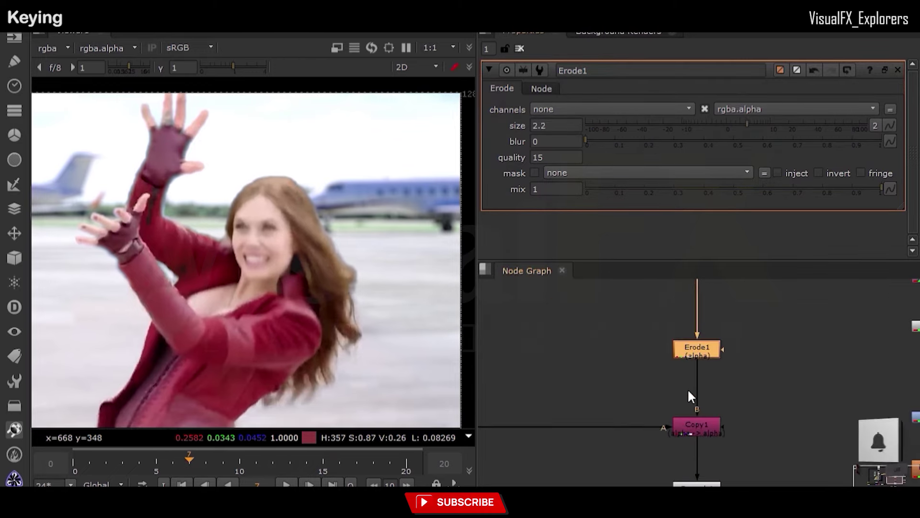
{"action": "key", "text": "1"}
{"action": "left_click", "coordinate": [683, 371]}
{"action": "left_click_drag", "start_coordinate": [829, 127], "coordinate": [718, 124]}
{"action": "left_click", "coordinate": [608, 109]}
{"action": "left_click", "coordinate": [576, 163]}
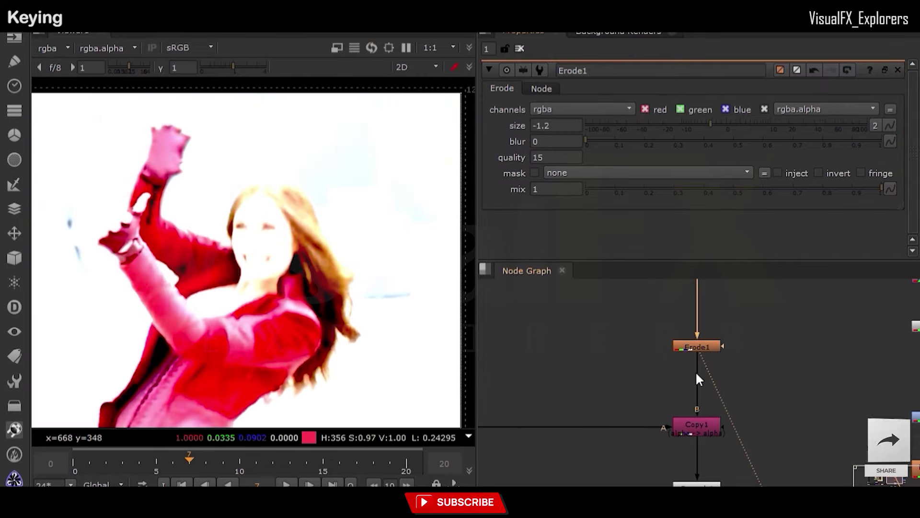
- Add Dots to the alpha pipes near AlphaEdge1 and connect a second AlphaEdge node to the Dot below it
{"action": "scroll", "coordinate": [695, 340], "scroll_direction": "down", "scroll_amount": 4}
{"action": "scroll", "coordinate": [543, 332], "scroll_direction": "up", "scroll_amount": 2}
{"action": "left_click", "coordinate": [541, 388]}
{"action": "left_click_drag", "start_coordinate": [669, 454], "coordinate": [626, 454], "text": "ctrl"}
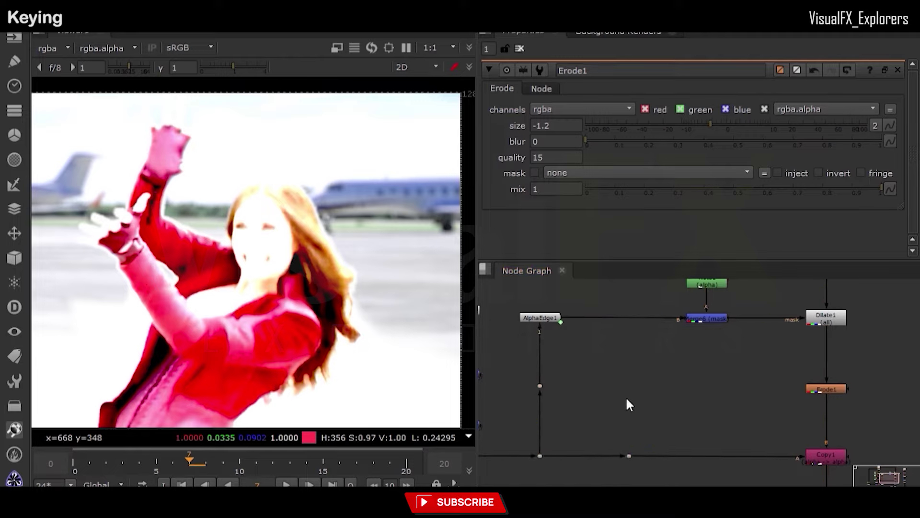
{"action": "left_click", "coordinate": [609, 408]}
{"action": "left_click_drag", "start_coordinate": [623, 386], "coordinate": [542, 385]}
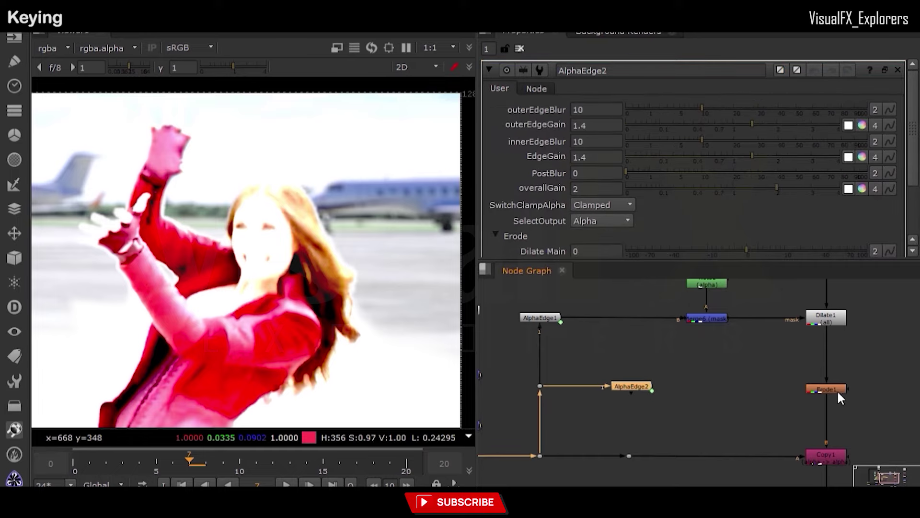
- Connect Erode1's mask input to AlphaEdge2 and set the erode's size to -0.5 and blur to 0.455
{"action": "left_click_drag", "start_coordinate": [838, 395], "coordinate": [646, 385]}
{"action": "left_click_drag", "start_coordinate": [701, 124], "coordinate": [716, 124]}
{"action": "left_click_drag", "start_coordinate": [612, 141], "coordinate": [707, 142]}
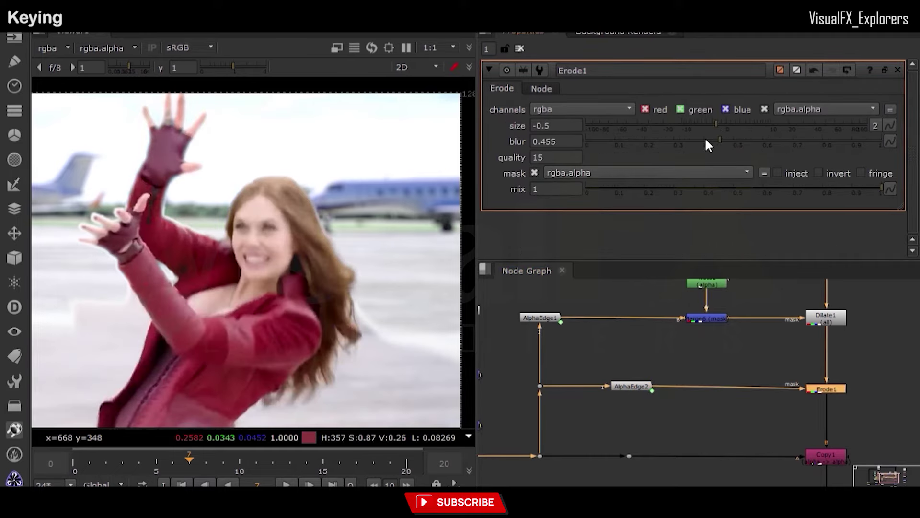
{"action": "left_click_drag", "start_coordinate": [716, 124], "coordinate": [800, 161]}
- Set AlphaEdge2's outerEdgeBlur to 43.5, outerEdgeGain 0.9, innerEdgeBlur 30.5, EdgeGain 2.25 and overallGain 1.16
{"action": "double_click", "coordinate": [631, 387]}
{"action": "mouse_move", "coordinate": [753, 142]}
{"action": "left_mouse_down"}
{"action": "mouse_move", "coordinate": [724, 142]}
{"action": "mouse_move", "coordinate": [781, 140]}
{"action": "mouse_move", "coordinate": [759, 140]}
{"action": "left_mouse_up"}
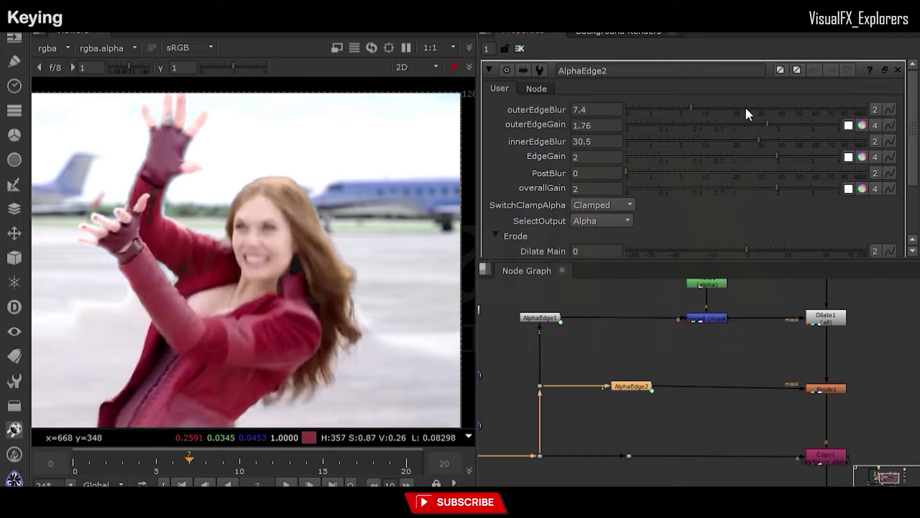
{"action": "left_click_drag", "start_coordinate": [746, 109], "coordinate": [728, 127]}
{"action": "left_click_drag", "start_coordinate": [777, 156], "coordinate": [786, 156]}
{"action": "left_click_drag", "start_coordinate": [777, 188], "coordinate": [741, 188]}
- Disable and re-enable Erode1 and AlphaEdge2 in turn to compare the edges in the composite
{"action": "left_click", "coordinate": [843, 392]}
{"action": "key", "text": "d"}
{"action": "key", "text": "d"}
{"action": "left_click", "coordinate": [644, 384]}
{"action": "key", "text": "d"}
{"action": "key", "text": "d"}
{"action": "left_click_drag", "start_coordinate": [824, 387], "coordinate": [826, 382]}
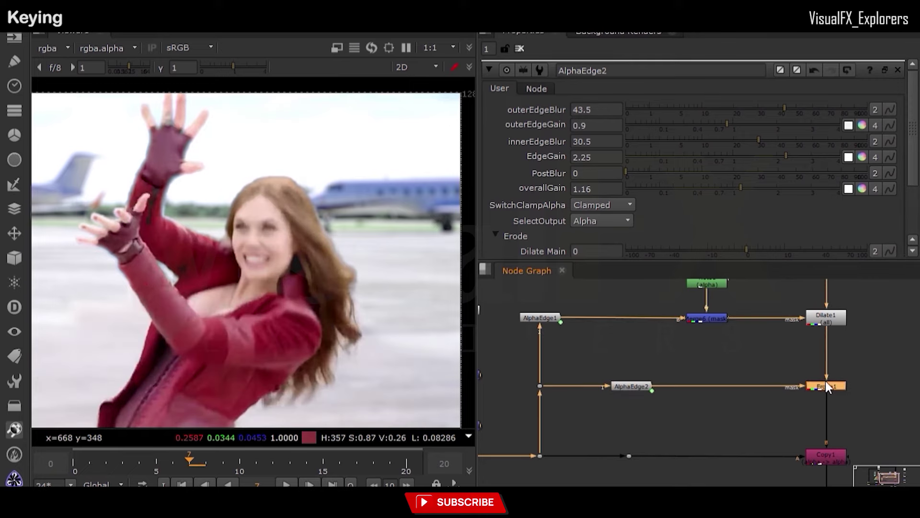
- Replace AlphaEdge2 with a fresh AlphaEdge node fed by the Dot below AlphaEdge1 and view its output
{"action": "left_click", "coordinate": [632, 386]}
{"action": "key", "text": "1"}
{"action": "key", "text": "Delete"}
{"action": "left_click", "coordinate": [622, 409]}
{"action": "key", "text": "Tab"}
{"action": "key", "text": "Return"}
{"action": "left_click_drag", "start_coordinate": [622, 399], "coordinate": [541, 385]}
{"action": "key", "text": "1"}
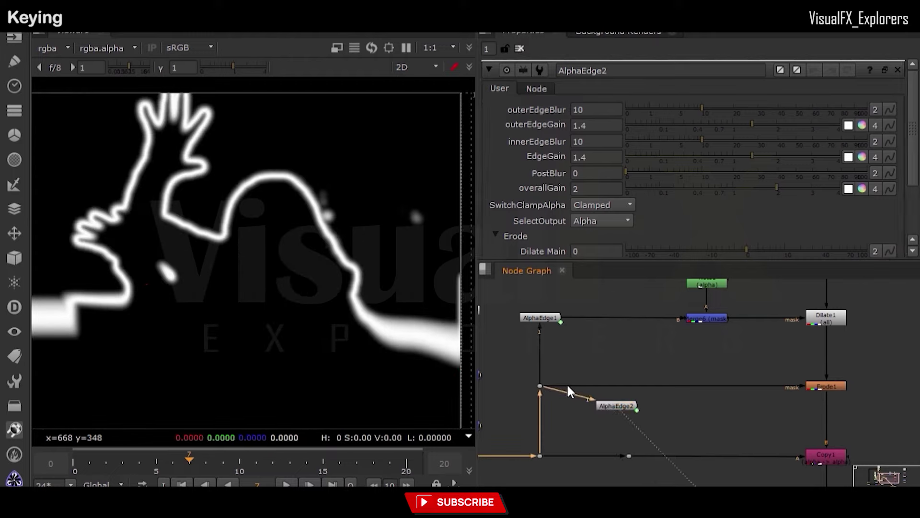
- Set the new AlphaEdge2's outerEdgeBlur to 1.5, outerEdgeGain 0.94, innerEdgeBlur 4 and overallGain 3.2 for a thin outline
{"action": "left_click", "coordinate": [634, 348]}
{"action": "key", "text": "2"}
{"action": "scroll", "coordinate": [300, 194], "scroll_direction": "up", "scroll_amount": 5}
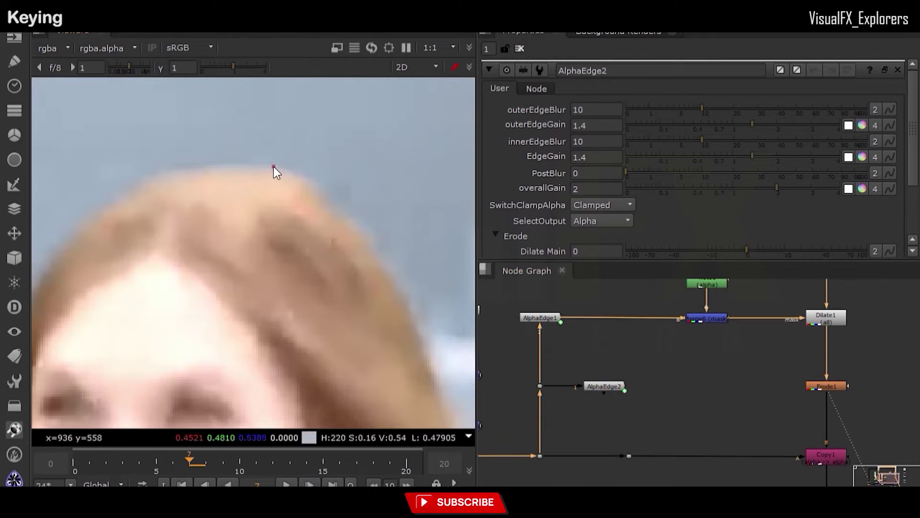
{"action": "scroll", "coordinate": [633, 400], "scroll_direction": "down", "scroll_amount": 3}
{"action": "key", "text": "1"}
{"action": "left_click_drag", "start_coordinate": [753, 122], "coordinate": [730, 123]}
{"action": "left_click_drag", "start_coordinate": [702, 138], "coordinate": [655, 109]}
{"action": "left_click_drag", "start_coordinate": [769, 189], "coordinate": [817, 188]}
- Reconnect Erode1's mask input to the replacement AlphaEdge2 and view the final composite
{"action": "scroll", "coordinate": [731, 387], "scroll_direction": "up", "scroll_amount": 2}
{"action": "left_click_drag", "start_coordinate": [744, 397], "coordinate": [552, 397]}
{"action": "scroll", "coordinate": [693, 400], "scroll_direction": "down", "scroll_amount": 6}
{"action": "middle_click_drag", "start_coordinate": [744, 472], "coordinate": [711, 392]}
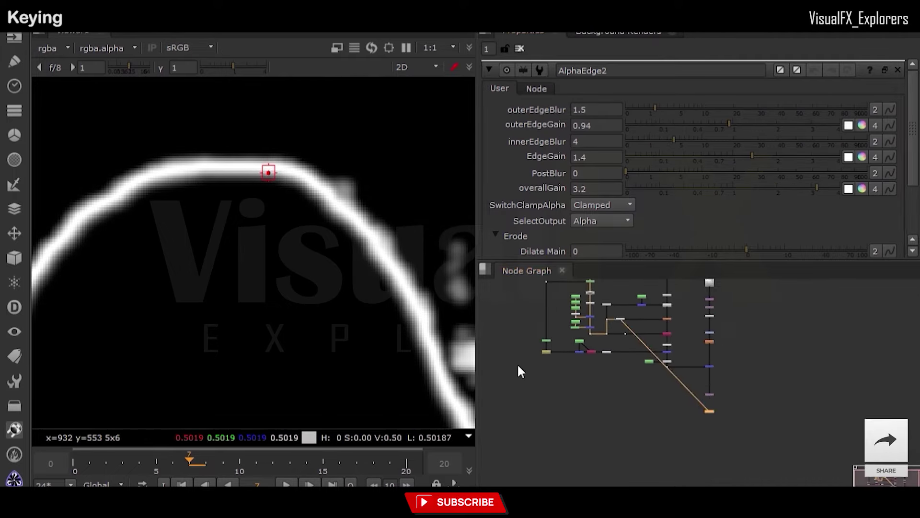
{"action": "scroll", "coordinate": [653, 391], "scroll_direction": "up", "scroll_amount": 3}
{"action": "key", "text": "1"}
{"action": "scroll", "coordinate": [661, 403], "scroll_direction": "up", "scroll_amount": 3}
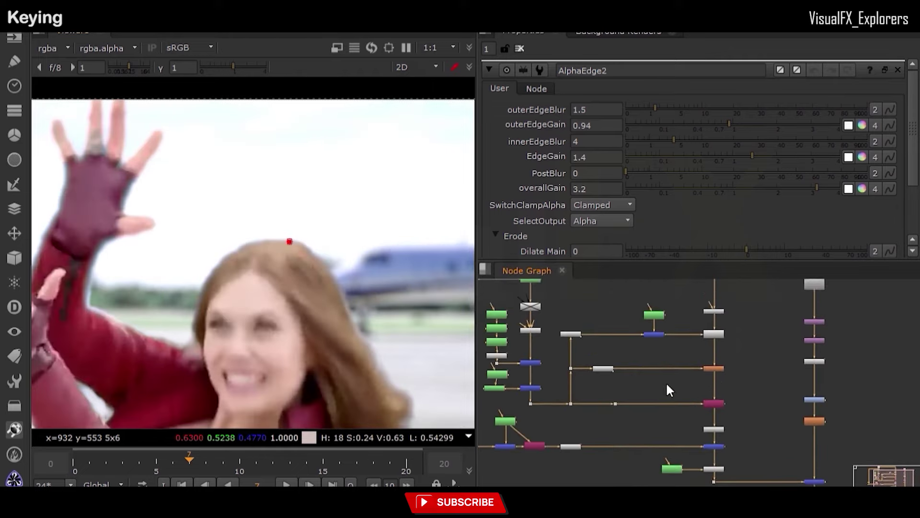
- Set Erode1's size to -0.1 and toggle the node off and on to compare the edges
{"action": "scroll", "coordinate": [676, 378], "scroll_direction": "up", "scroll_amount": 2}
{"action": "double_click", "coordinate": [723, 361]}
{"action": "mouse_move", "coordinate": [718, 126]}
{"action": "left_mouse_down"}
{"action": "mouse_move", "coordinate": [698, 127]}
{"action": "mouse_move", "coordinate": [719, 119]}
{"action": "left_mouse_up"}
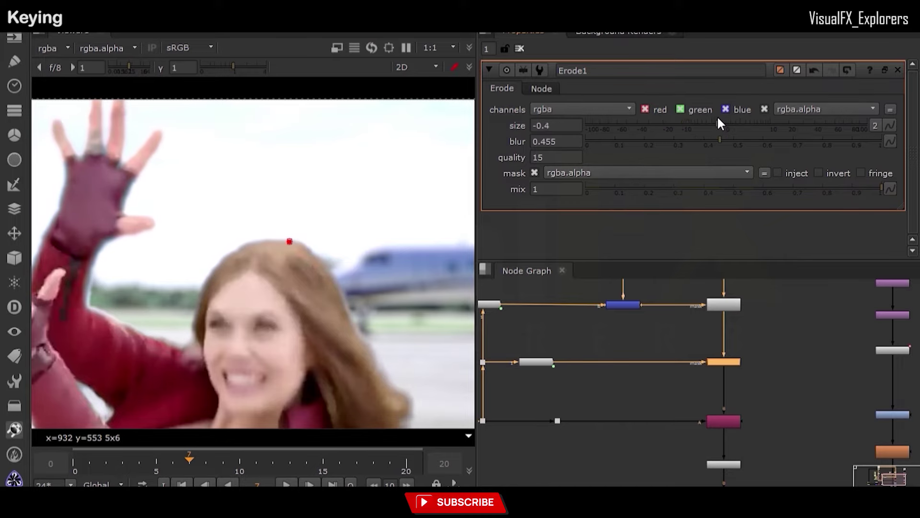
{"action": "scroll", "coordinate": [342, 155], "scroll_direction": "down", "scroll_amount": 3}
{"action": "key", "text": "d"}
{"action": "key", "text": "d"}
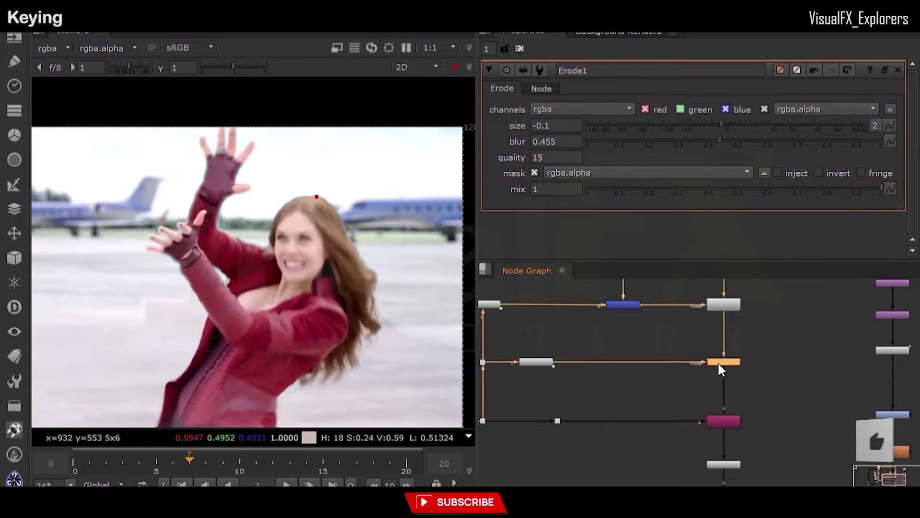
- Set Erode1's size to -0.6 and its blur to 0.45
{"action": "scroll", "coordinate": [326, 204], "scroll_direction": "up", "scroll_amount": 6}
{"action": "left_click_drag", "start_coordinate": [735, 122], "coordinate": [715, 123]}
{"action": "double_click", "coordinate": [536, 362]}
{"action": "double_click", "coordinate": [723, 362]}
{"action": "left_click_drag", "start_coordinate": [787, 141], "coordinate": [718, 140]}
- Set AlphaEdge2's innerEdgeBlur to 12.5 and its outerEdgeGain to 0.74
{"action": "scroll", "coordinate": [182, 263], "scroll_direction": "down", "scroll_amount": 5}
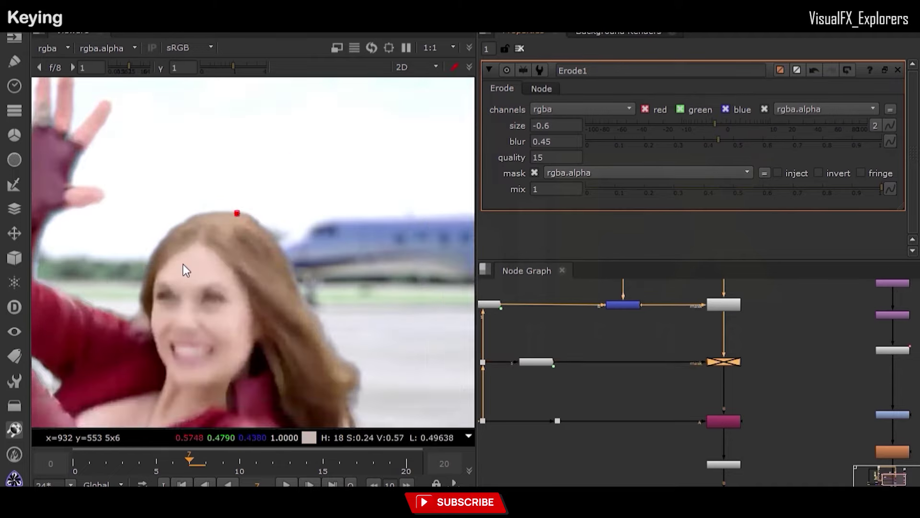
{"action": "scroll", "coordinate": [728, 373], "scroll_direction": "up", "scroll_amount": 3}
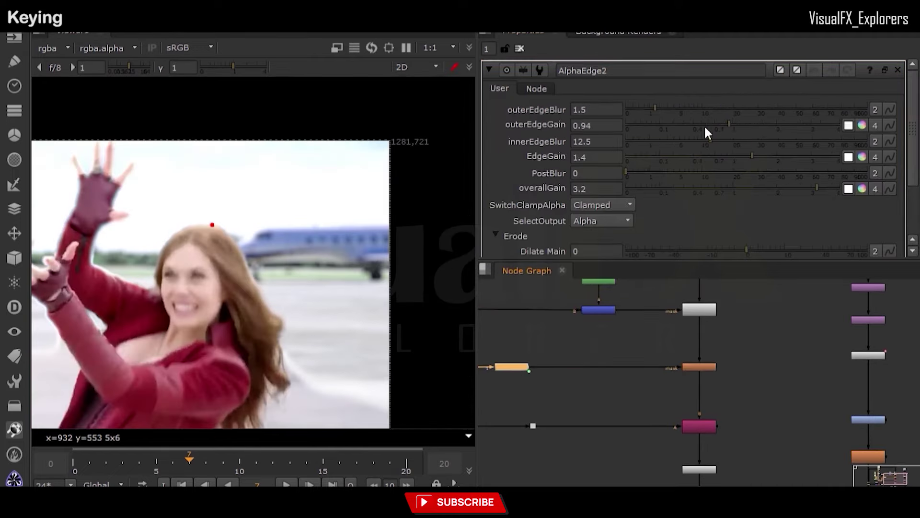
{"action": "left_click_drag", "start_coordinate": [704, 124], "coordinate": [718, 125]}
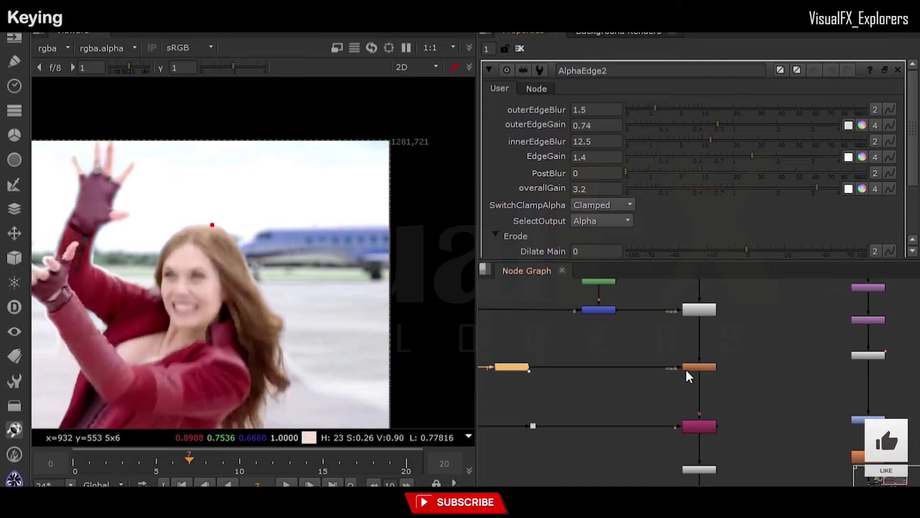
- Insert a Merge with the mask operation between AlphaEdge2 and Erode1's mask input, and feed its A input from a new Roto node
{"action": "scroll", "coordinate": [685, 368], "scroll_direction": "up", "scroll_amount": 3}
{"action": "key", "text": "m"}
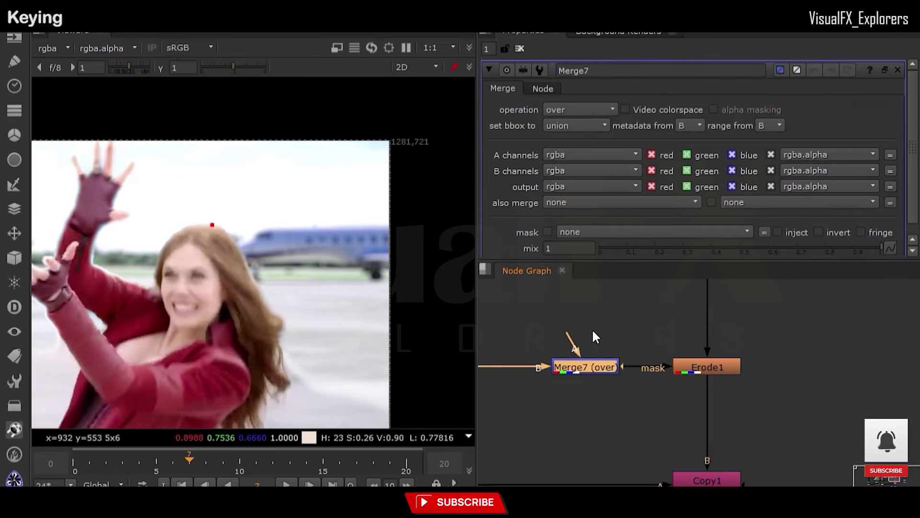
{"action": "key", "text": "o"}
{"action": "left_click_drag", "start_coordinate": [577, 338], "coordinate": [593, 313]}
{"action": "double_click", "coordinate": [578, 361]}
{"action": "left_click", "coordinate": [581, 110]}
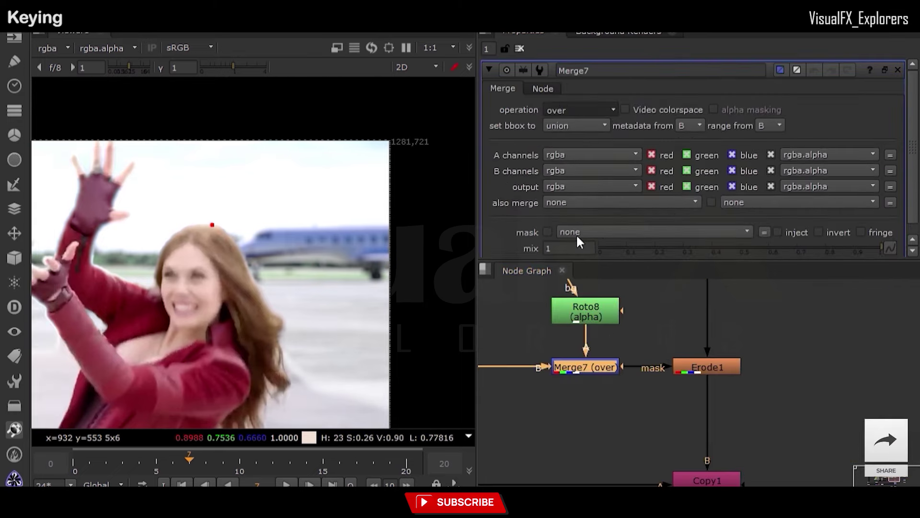
{"action": "left_click", "coordinate": [577, 206]}
- Draw a closed Roto8 shape across the top of the actress's head and pull out a feathered edge around it
{"action": "double_click", "coordinate": [586, 311]}
{"action": "left_click", "coordinate": [182, 197]}
{"action": "mouse_move", "coordinate": [142, 236]}
{"action": "left_mouse_down"}
{"action": "mouse_move", "coordinate": [150, 270]}
{"action": "mouse_move", "coordinate": [170, 272]}
{"action": "left_mouse_up"}
{"action": "left_click_drag", "start_coordinate": [214, 259], "coordinate": [227, 267]}
{"action": "left_click_drag", "start_coordinate": [254, 269], "coordinate": [263, 248]}
{"action": "left_click_drag", "start_coordinate": [261, 208], "coordinate": [227, 197]}
{"action": "left_click", "coordinate": [182, 197]}
{"action": "left_click_drag", "start_coordinate": [254, 268], "coordinate": [278, 271], "text": "ctrl"}
{"action": "left_click_drag", "start_coordinate": [277, 271], "coordinate": [278, 253]}
{"action": "left_click_drag", "start_coordinate": [240, 224], "coordinate": [241, 178]}
- Animate the Roto8 shape to follow the top of her head, keying it at frames 0, 15 and 20 among others
{"action": "left_click_drag", "start_coordinate": [257, 209], "coordinate": [247, 216]}
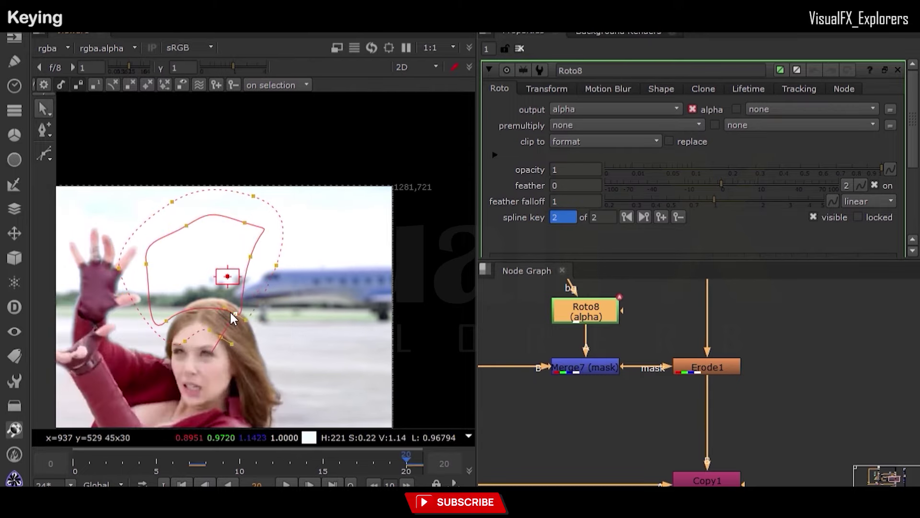
{"action": "left_click", "coordinate": [231, 317]}
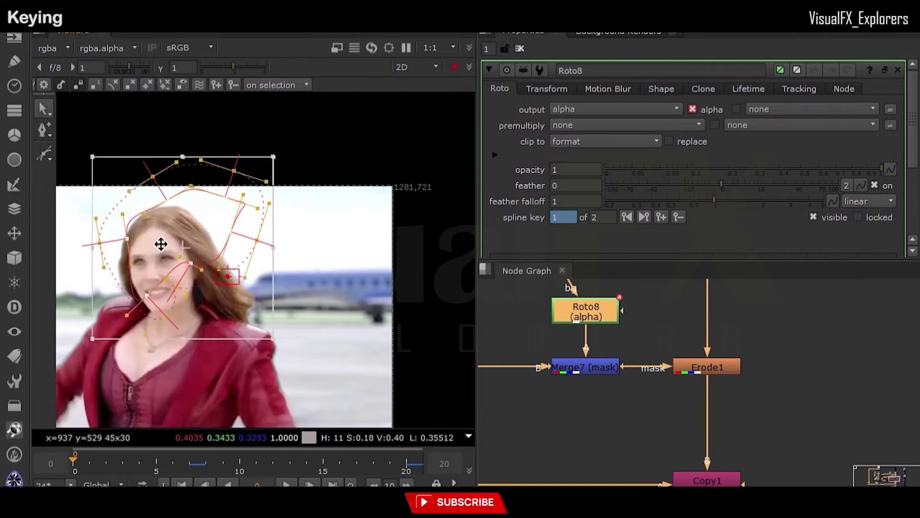
{"action": "left_click_drag", "start_coordinate": [161, 244], "coordinate": [129, 226]}
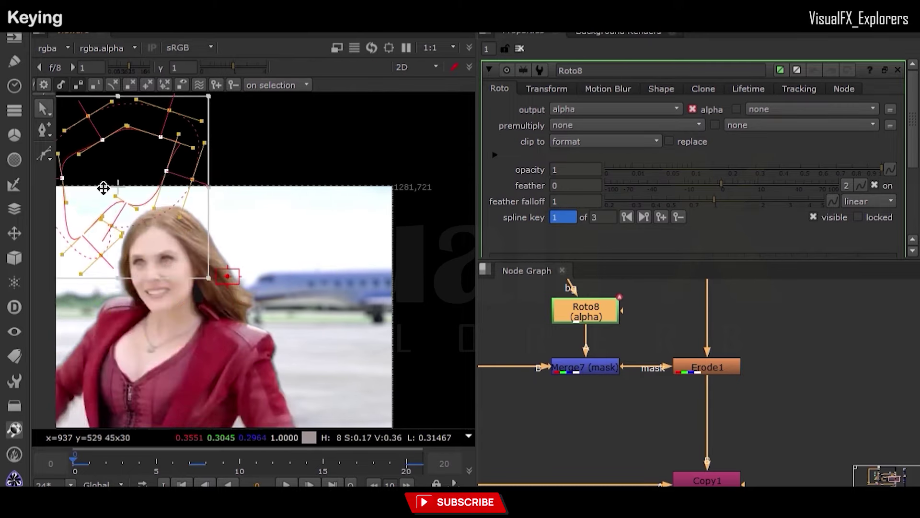
{"action": "left_click_drag", "start_coordinate": [102, 189], "coordinate": [272, 253]}
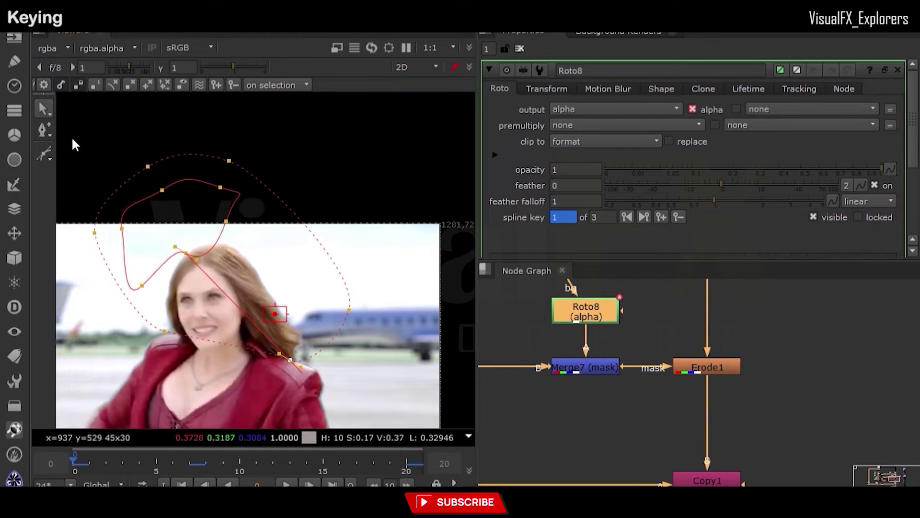
{"action": "left_click_drag", "start_coordinate": [73, 141], "coordinate": [370, 352]}
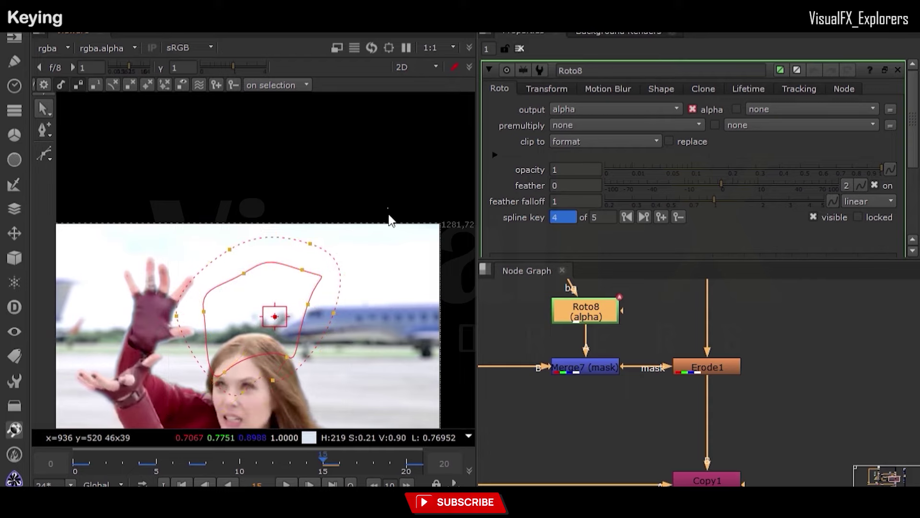
{"action": "left_click_drag", "start_coordinate": [389, 219], "coordinate": [143, 422]}
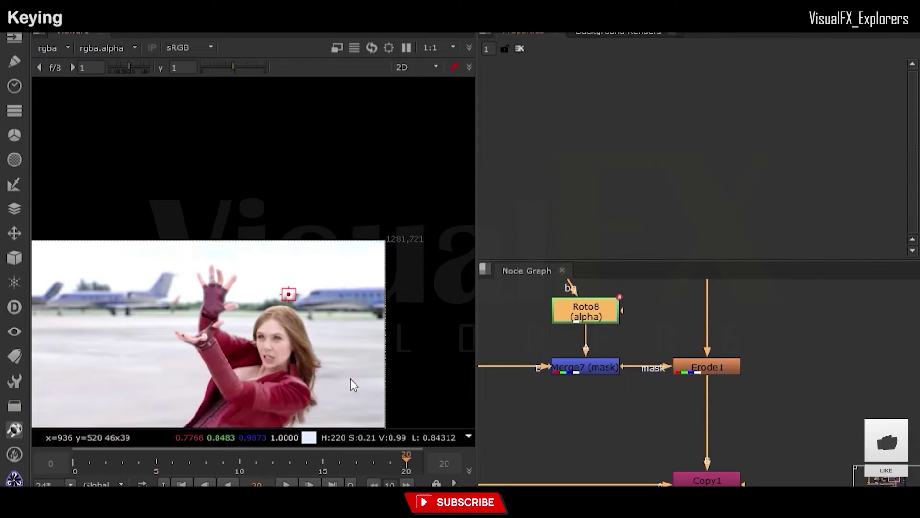
- Play the whole composite from frame 0 to examine the refined edges
{"action": "key", "text": "f"}
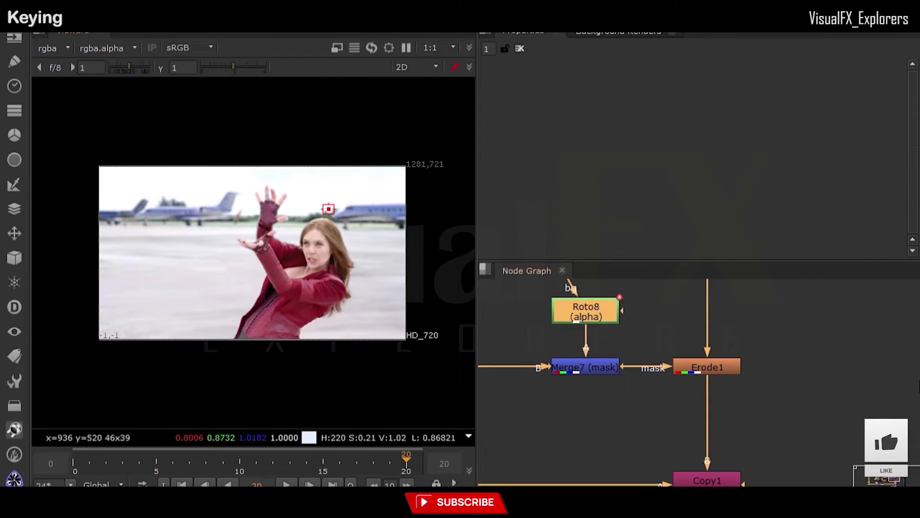
{"action": "left_click", "coordinate": [74, 465]}
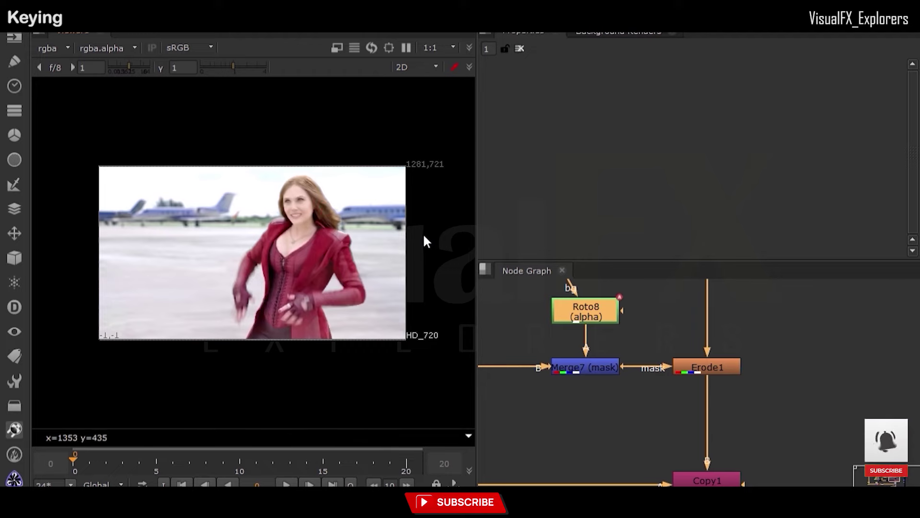
{"action": "left_click", "coordinate": [287, 485]}
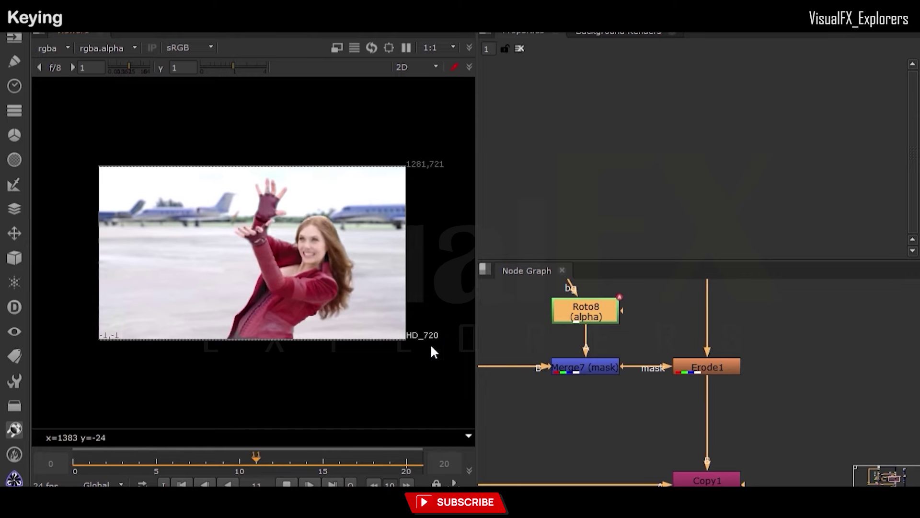
{"action": "left_click", "coordinate": [69, 472]}
{"action": "mouse_move", "coordinate": [69, 472]}
{"action": "left_mouse_down"}
{"action": "mouse_move", "coordinate": [409, 456]}
{"action": "mouse_move", "coordinate": [74, 460]}
{"action": "left_mouse_up"}
{"action": "key", "text": "f"}
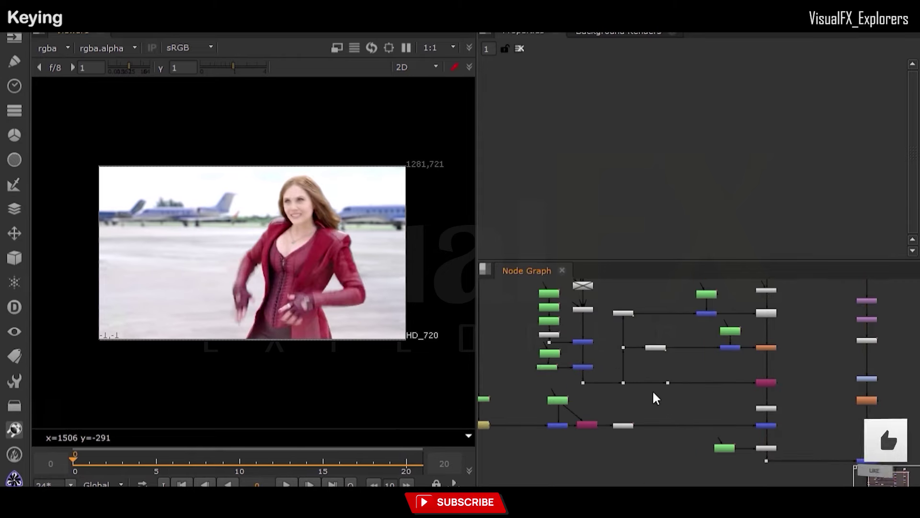
- Connect a Tracker node to the green screen plate and add a track near the actress's raised hand
{"action": "scroll", "coordinate": [660, 402], "scroll_direction": "down", "scroll_amount": 3}
{"action": "middle_click_drag", "start_coordinate": [660, 402], "coordinate": [642, 354]}
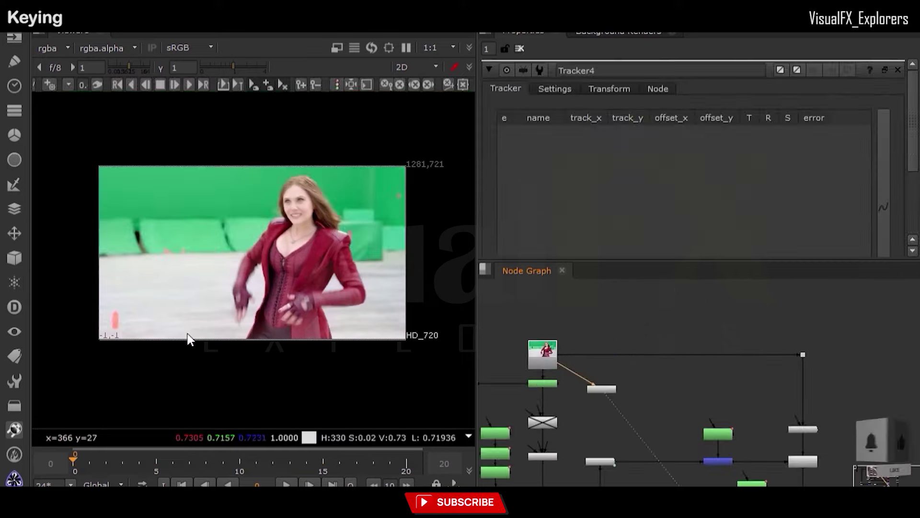
{"action": "left_click_drag", "start_coordinate": [191, 455], "coordinate": [199, 456]}
{"action": "left_click", "coordinate": [411, 461]}
{"action": "scroll", "coordinate": [299, 199], "scroll_direction": "up", "scroll_amount": 3}
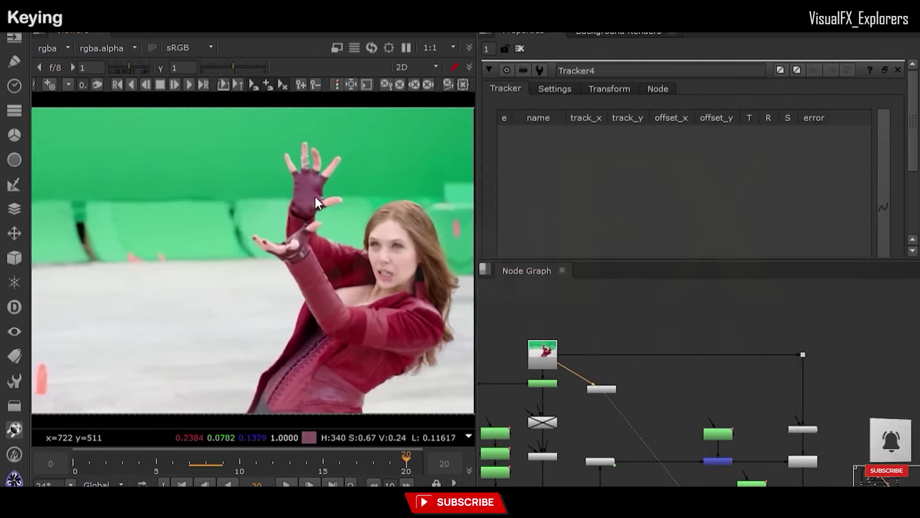
{"action": "left_click", "coordinate": [605, 390]}
{"action": "scroll", "coordinate": [556, 199], "scroll_direction": "down", "scroll_amount": 4}
{"action": "left_click", "coordinate": [552, 200]}
{"action": "scroll", "coordinate": [258, 231], "scroll_direction": "up", "scroll_amount": 4}
{"action": "left_click_drag", "start_coordinate": [258, 231], "coordinate": [369, 223]}
- Scrub the plate to check the hand's movement and reposition track 1 on the raised hand
{"action": "left_click", "coordinate": [389, 456]}
{"action": "left_click", "coordinate": [373, 456]}
{"action": "left_click", "coordinate": [356, 454]}
{"action": "left_click", "coordinate": [241, 459]}
{"action": "left_click", "coordinate": [306, 454]}
{"action": "left_click", "coordinate": [277, 458]}
{"action": "left_click", "coordinate": [340, 458]}
{"action": "left_click", "coordinate": [192, 461]}
{"action": "middle_click_drag", "start_coordinate": [354, 195], "coordinate": [334, 314]}
{"action": "left_click_drag", "start_coordinate": [336, 318], "coordinate": [308, 305]}
- Position track 1 on the raised glove from frame 5 and check its path frame by frame to the end
{"action": "left_click", "coordinate": [156, 462]}
{"action": "key", "text": "Right"}
{"action": "left_click_drag", "start_coordinate": [331, 279], "coordinate": [344, 331]}
{"action": "key", "text": "Right"}
{"action": "key", "text": "Right"}
{"action": "key", "text": "Right"}
{"action": "key", "text": "Right"}
{"action": "key", "text": "Right"}
{"action": "key", "text": "Right"}
{"action": "key", "text": "Right"}
{"action": "key", "text": "Right"}
{"action": "key", "text": "Left"}
{"action": "key", "text": "Left"}
{"action": "key", "text": "Right"}
{"action": "key", "text": "Right"}
{"action": "key", "text": "Right"}
{"action": "key", "text": "Right"}
{"action": "key", "text": "Right"}
{"action": "mouse_move", "coordinate": [356, 458]}
{"action": "left_mouse_down"}
{"action": "mouse_move", "coordinate": [161, 452]}
{"action": "mouse_move", "coordinate": [339, 463]}
{"action": "mouse_move", "coordinate": [241, 467]}
{"action": "mouse_move", "coordinate": [193, 466]}
{"action": "mouse_move", "coordinate": [369, 444]}
{"action": "left_mouse_up"}
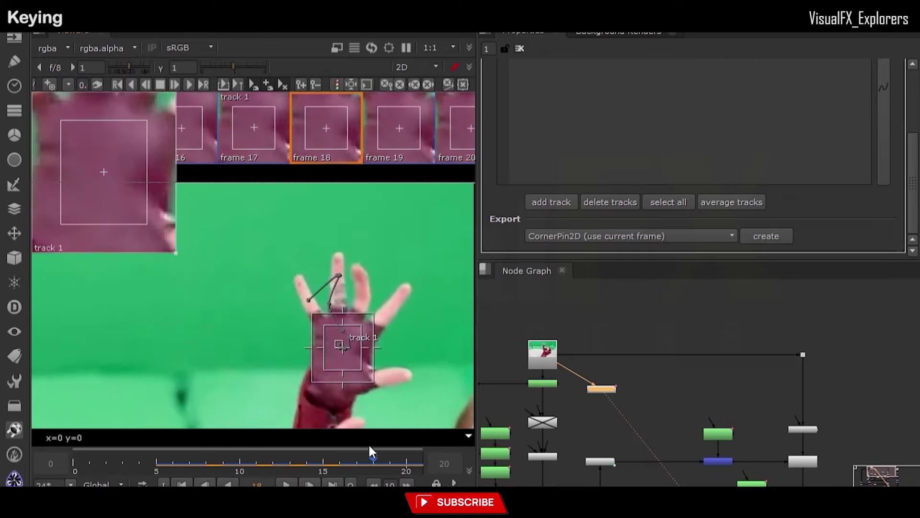
- Add a second track on the lower hand's fingertip at frame 12 and track it backward to frame 8
{"action": "mouse_move", "coordinate": [307, 457]}
{"action": "left_mouse_down"}
{"action": "mouse_move", "coordinate": [179, 456]}
{"action": "mouse_move", "coordinate": [295, 456]}
{"action": "left_mouse_up"}
{"action": "scroll", "coordinate": [561, 177], "scroll_direction": "up", "scroll_amount": 5}
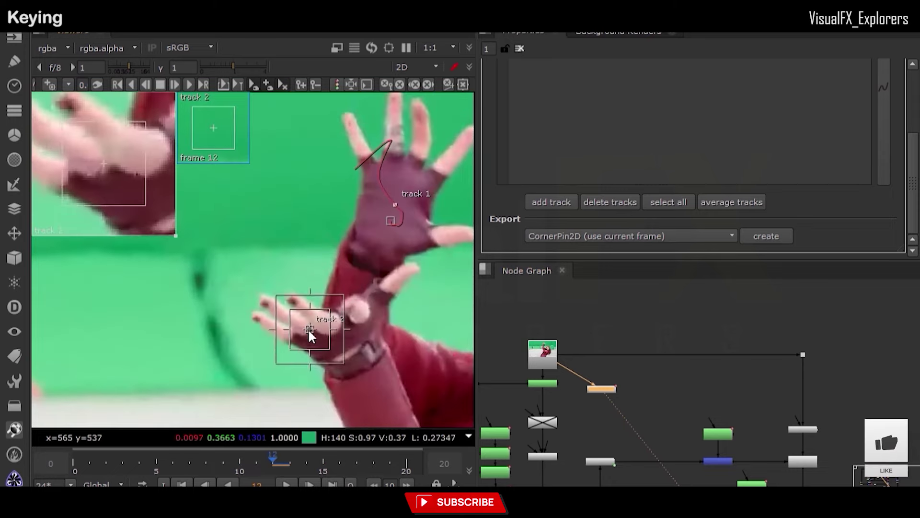
{"action": "left_click_drag", "start_coordinate": [309, 330], "coordinate": [291, 303]}
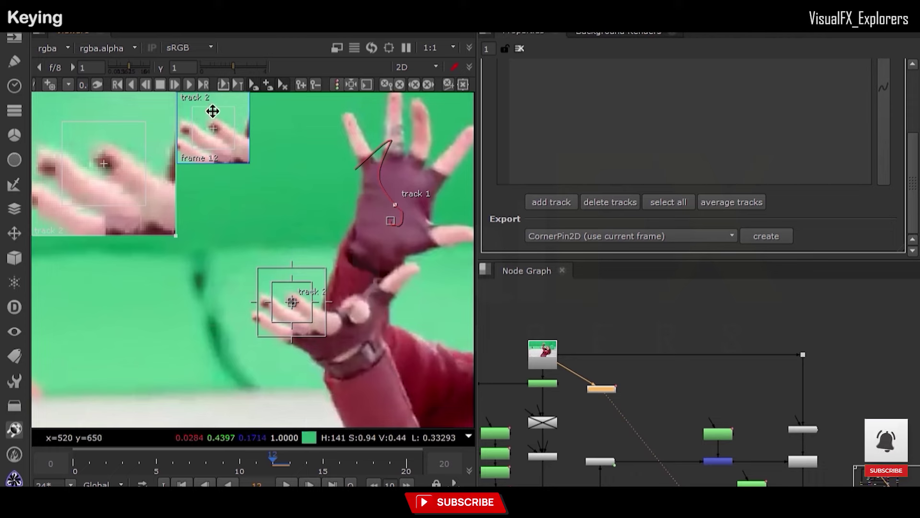
{"action": "left_click", "coordinate": [145, 85]}
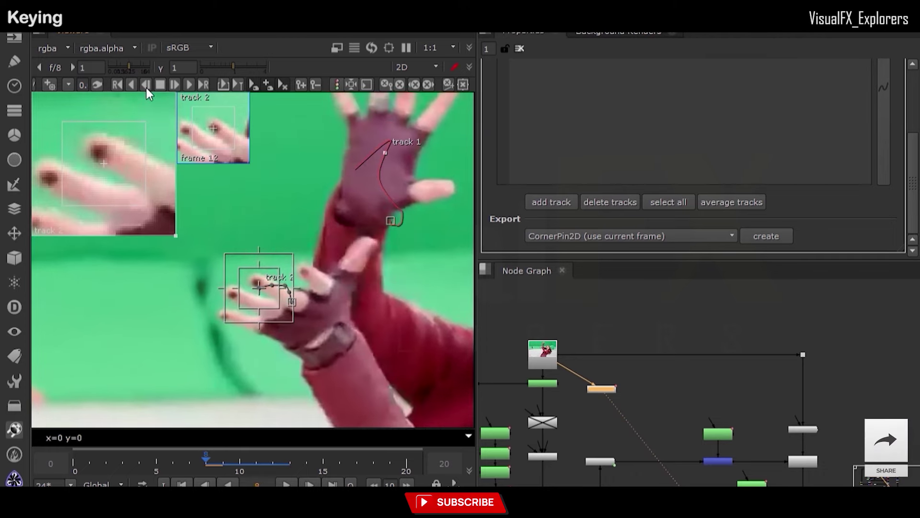
- Correct track 2 on the fingertip at frames 8 and 7 and continue tracking backward to frame 5
{"action": "left_click", "coordinate": [256, 287]}
{"action": "left_click", "coordinate": [146, 85]}
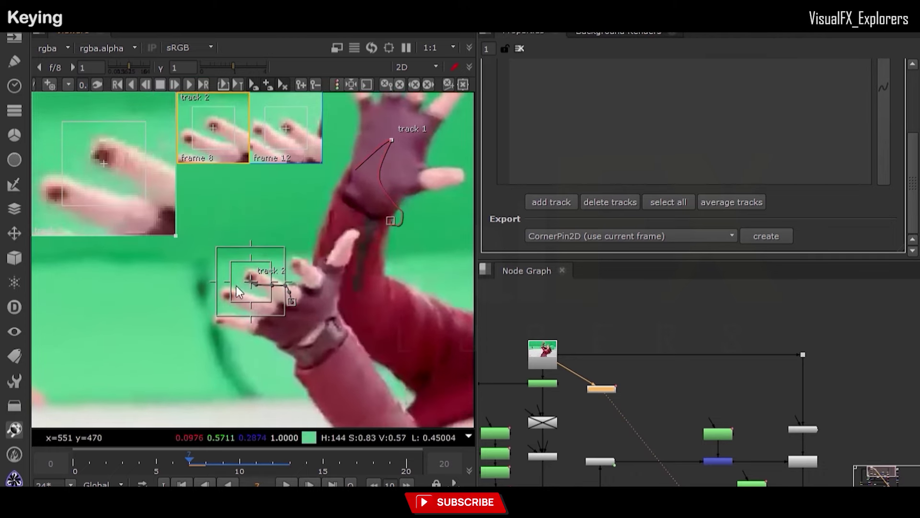
{"action": "left_click", "coordinate": [249, 280]}
{"action": "left_click", "coordinate": [143, 86]}
{"action": "left_click", "coordinate": [144, 85]}
- Step forward through track 2 and key its position on the fingertip at frames 14 and 13
{"action": "key", "text": "Right"}
{"action": "key", "text": "Right"}
{"action": "key", "text": "Right"}
{"action": "key", "text": "Right"}
{"action": "key", "text": "Right"}
{"action": "key", "text": "Right"}
{"action": "key", "text": "Right"}
{"action": "key", "text": "Right"}
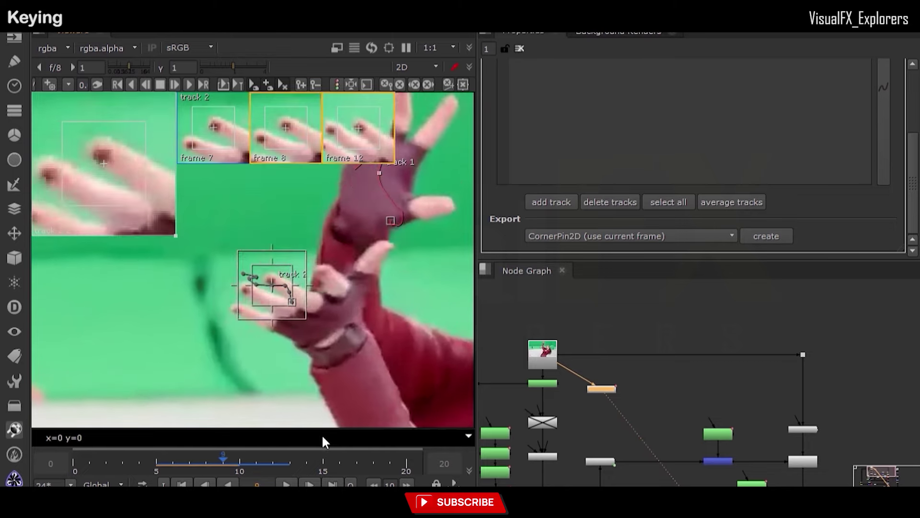
{"action": "key", "text": "Right"}
{"action": "left_click_drag", "start_coordinate": [292, 314], "coordinate": [292, 324]}
{"action": "key", "text": "Left"}
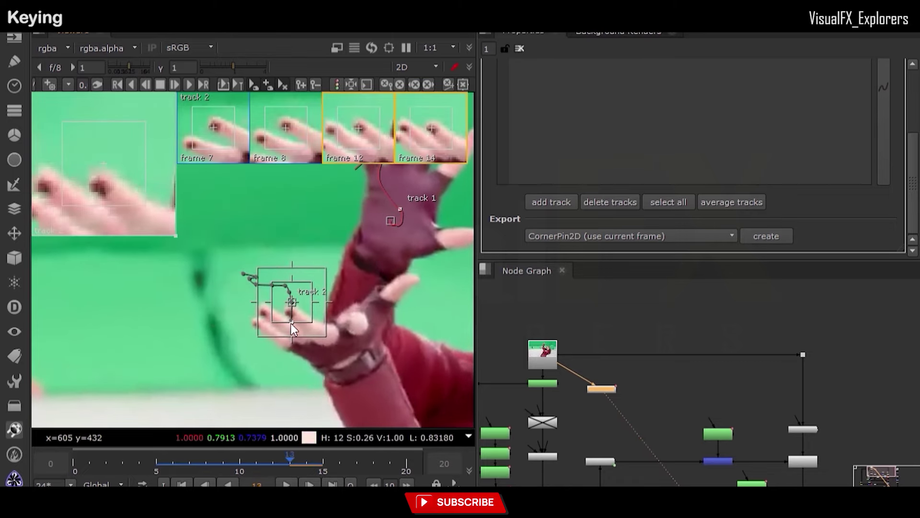
{"action": "left_click_drag", "start_coordinate": [118, 176], "coordinate": [121, 154]}
{"action": "key", "text": "Left"}
- Key track 2 on the lower hand's fingertip at frames 16 and 17, checking frame 15 in between
{"action": "key", "text": "Right"}
{"action": "key", "text": "Right"}
{"action": "key", "text": "Right"}
{"action": "key", "text": "Right"}
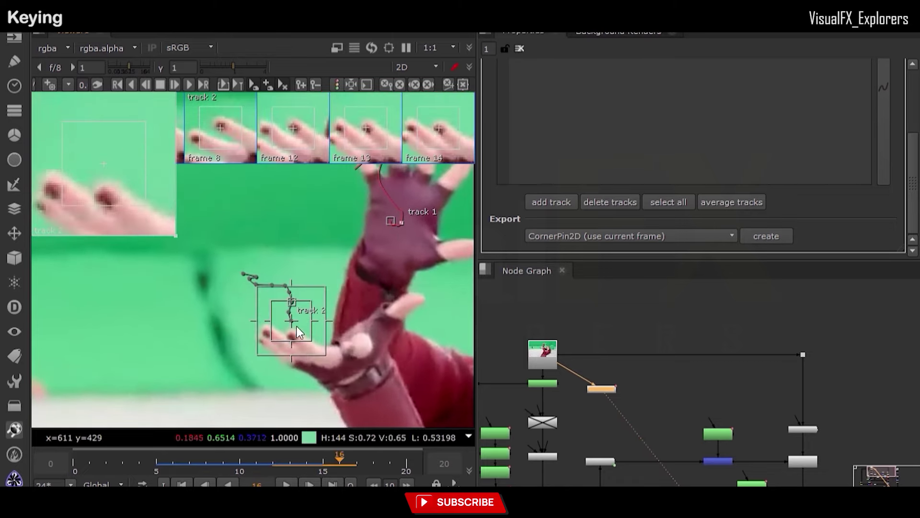
{"action": "left_click_drag", "start_coordinate": [292, 324], "coordinate": [291, 339]}
{"action": "key", "text": "Left"}
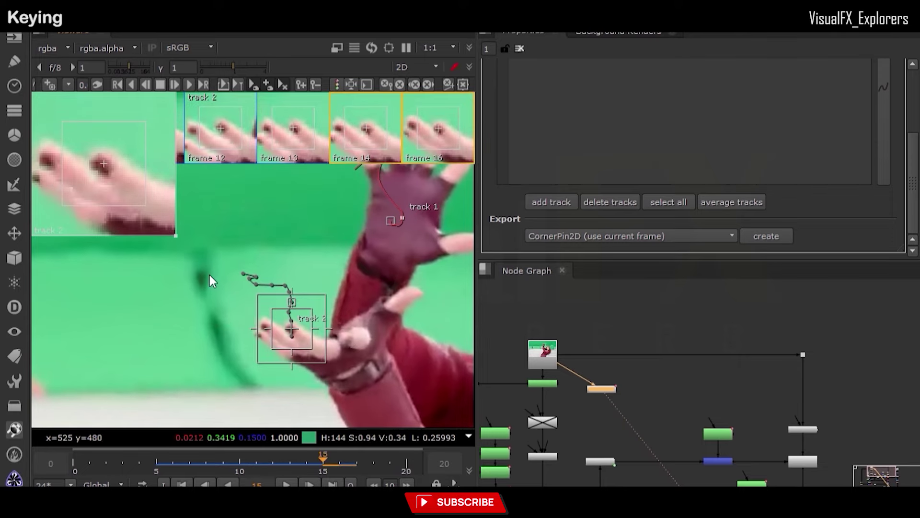
{"action": "key", "text": "Right"}
{"action": "key", "text": "Right"}
{"action": "left_click_drag", "start_coordinate": [293, 342], "coordinate": [290, 355]}
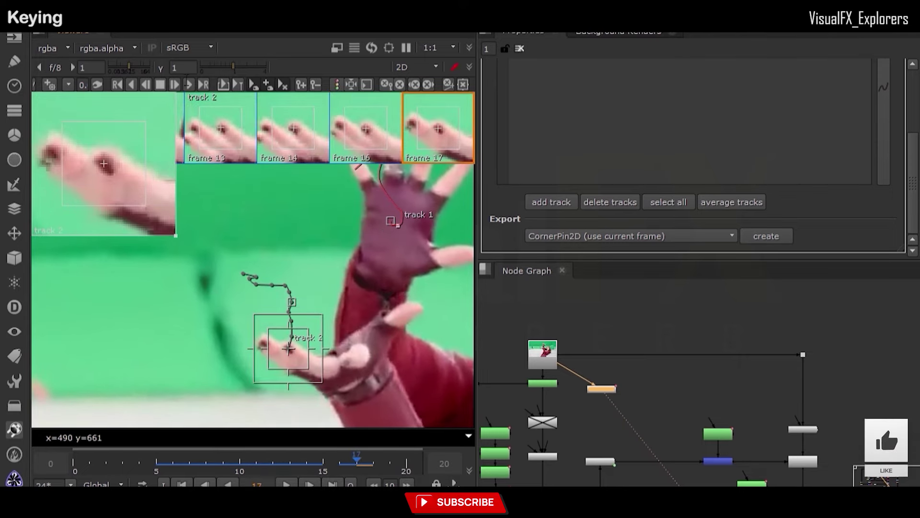
- Continue tracking track 2 forward, then scrub back to frame 5 and bring the list of tracks into view
{"action": "left_click", "coordinate": [177, 84]}
{"action": "left_click_drag", "start_coordinate": [330, 455], "coordinate": [156, 464]}
{"action": "scroll", "coordinate": [747, 182], "scroll_direction": "up", "scroll_amount": 5}
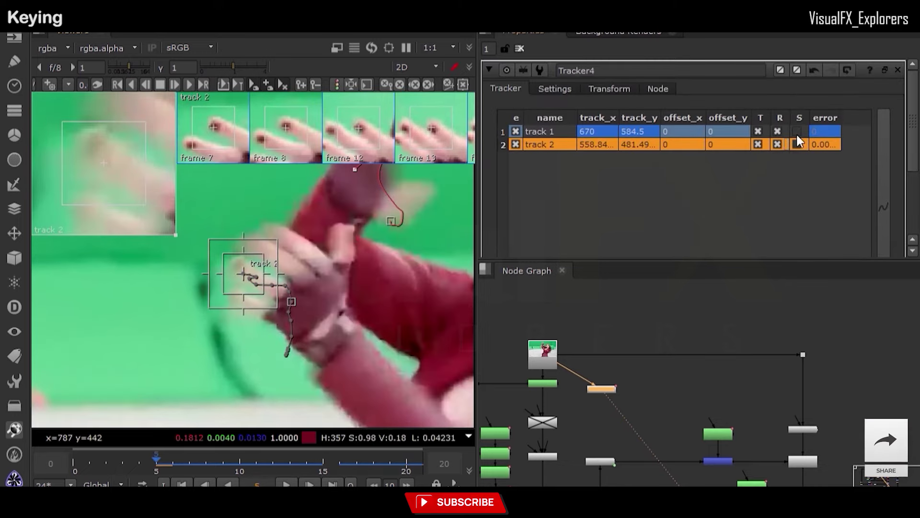
- Select both tracks, open the tracker's transform settings, and move the tracker node beside the main composite branch
{"action": "left_click", "coordinate": [600, 131]}
{"action": "left_click", "coordinate": [600, 145], "text": "shift"}
{"action": "left_click", "coordinate": [608, 89]}
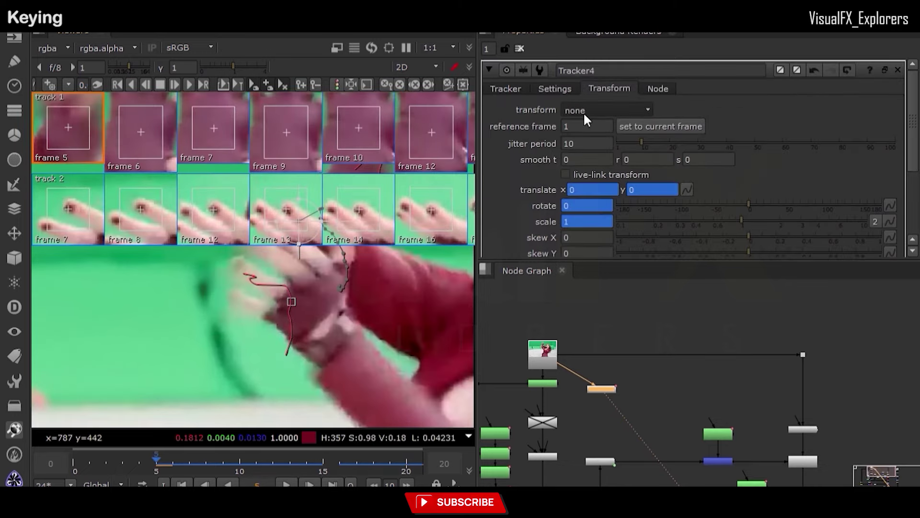
{"action": "scroll", "coordinate": [656, 343], "scroll_direction": "down", "scroll_amount": 3}
{"action": "left_click_drag", "start_coordinate": [629, 368], "coordinate": [753, 453]}
{"action": "scroll", "coordinate": [645, 383], "scroll_direction": "down", "scroll_amount": 3}
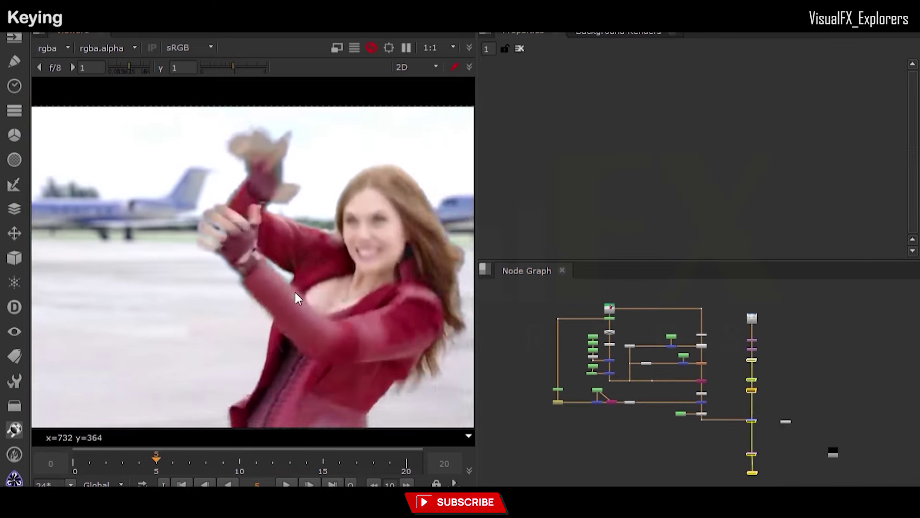
- Add a Merge node below the composite and connect the black-screen effect clip as its A input
{"action": "scroll", "coordinate": [297, 294], "scroll_direction": "down", "scroll_amount": 3}
{"action": "left_click", "coordinate": [205, 462]}
{"action": "left_click", "coordinate": [173, 461]}
{"action": "scroll", "coordinate": [653, 444], "scroll_direction": "up", "scroll_amount": 5}
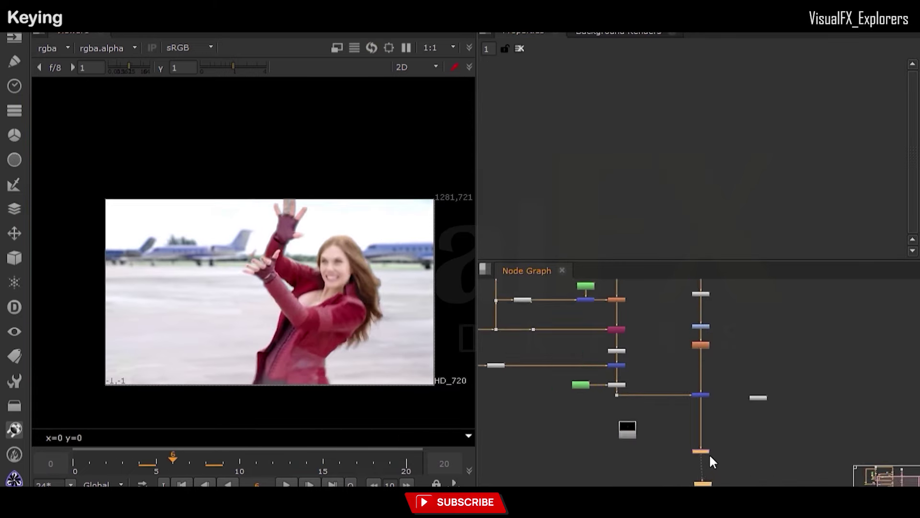
{"action": "key", "text": "m"}
{"action": "left_click_drag", "start_coordinate": [680, 454], "coordinate": [544, 409]}
{"action": "scroll", "coordinate": [701, 454], "scroll_direction": "up", "scroll_amount": 4}
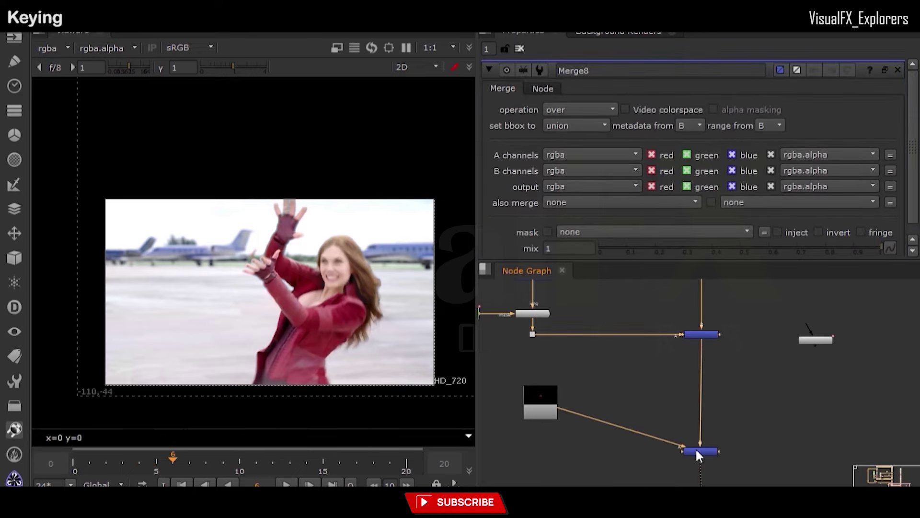
- Place a Reformat under the effect clip and route its pipe into the new merge through an elbow dot
{"action": "scroll", "coordinate": [285, 290], "scroll_direction": "down", "scroll_amount": 4}
{"action": "scroll", "coordinate": [687, 422], "scroll_direction": "up", "scroll_amount": 3}
{"action": "scroll", "coordinate": [696, 452], "scroll_direction": "down", "scroll_amount": 5}
{"action": "scroll", "coordinate": [661, 409], "scroll_direction": "up", "scroll_amount": 4}
{"action": "scroll", "coordinate": [624, 453], "scroll_direction": "down", "scroll_amount": 4}
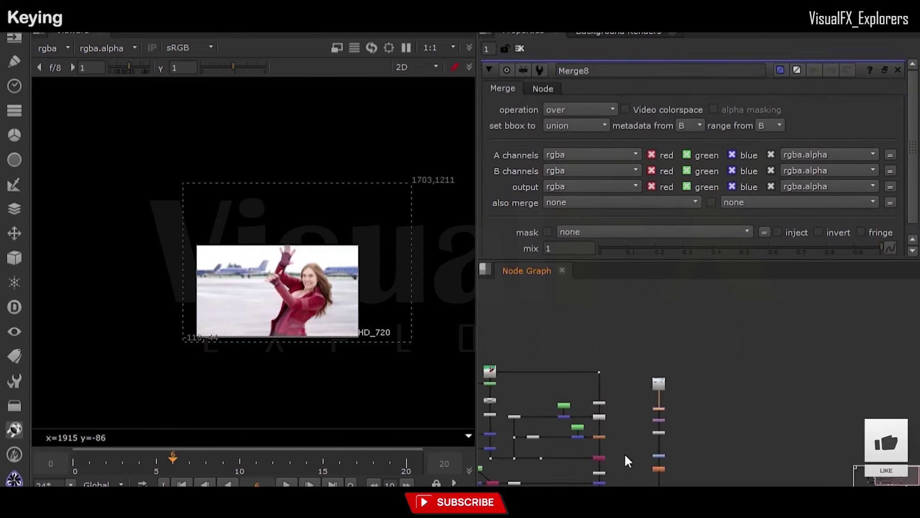
{"action": "scroll", "coordinate": [638, 412], "scroll_direction": "up", "scroll_amount": 3}
{"action": "mouse_move", "coordinate": [644, 406]}
{"action": "left_mouse_down"}
{"action": "mouse_move", "coordinate": [631, 408]}
{"action": "mouse_move", "coordinate": [630, 398]}
{"action": "left_mouse_up"}
{"action": "scroll", "coordinate": [643, 408], "scroll_direction": "down", "scroll_amount": 3}
{"action": "middle_click_drag", "start_coordinate": [664, 425], "coordinate": [663, 367]}
{"action": "left_click_drag", "start_coordinate": [685, 334], "coordinate": [727, 416]}
{"action": "left_click_drag", "start_coordinate": [664, 381], "coordinate": [627, 414], "text": "ctrl"}
{"action": "left_click", "coordinate": [709, 445]}
{"action": "key", "text": "1"}
{"action": "middle_click_drag", "start_coordinate": [646, 348], "coordinate": [636, 314]}
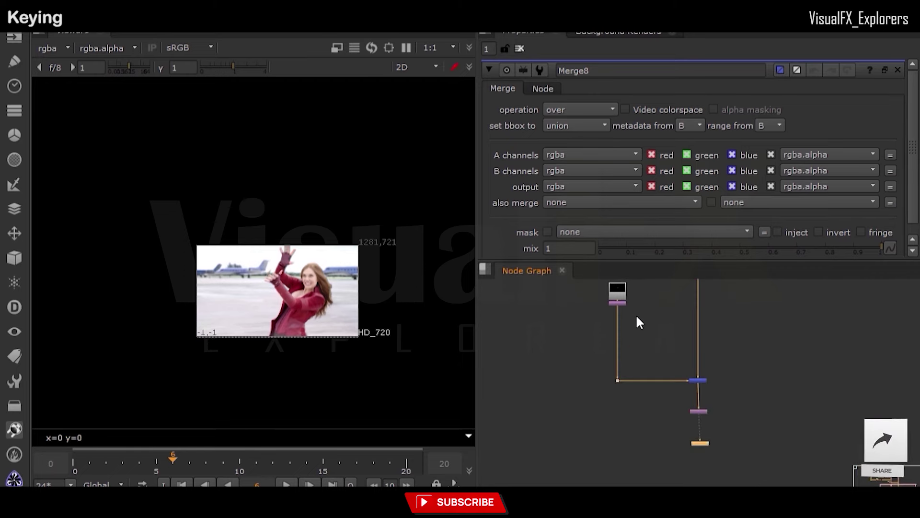
- Insert a Transform below the effect clip's Reformat and play the clip from frame 0
{"action": "scroll", "coordinate": [623, 312], "scroll_direction": "up", "scroll_amount": 5}
{"action": "key", "text": "t"}
{"action": "left_click_drag", "start_coordinate": [571, 398], "coordinate": [614, 424]}
{"action": "left_click", "coordinate": [74, 466]}
{"action": "left_click", "coordinate": [286, 486]}
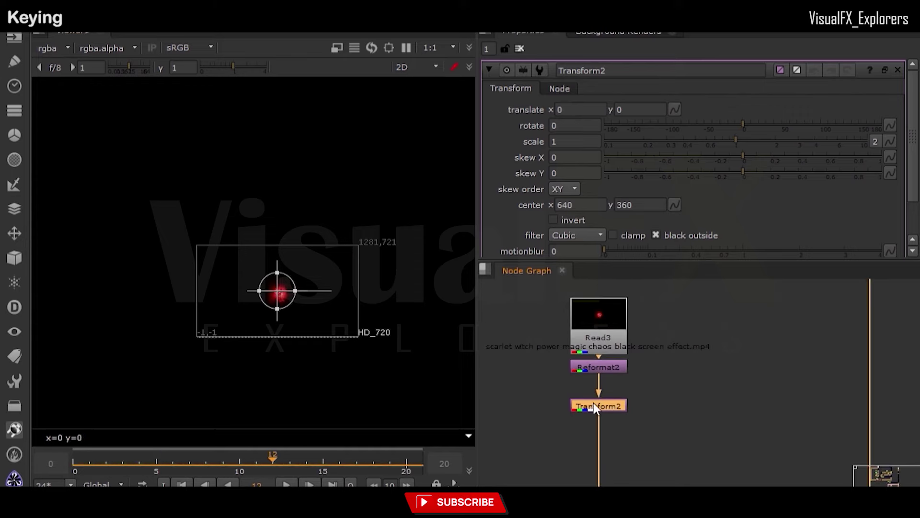
{"action": "middle_click_drag", "start_coordinate": [594, 403], "coordinate": [595, 383]}
{"action": "left_click", "coordinate": [559, 420]}
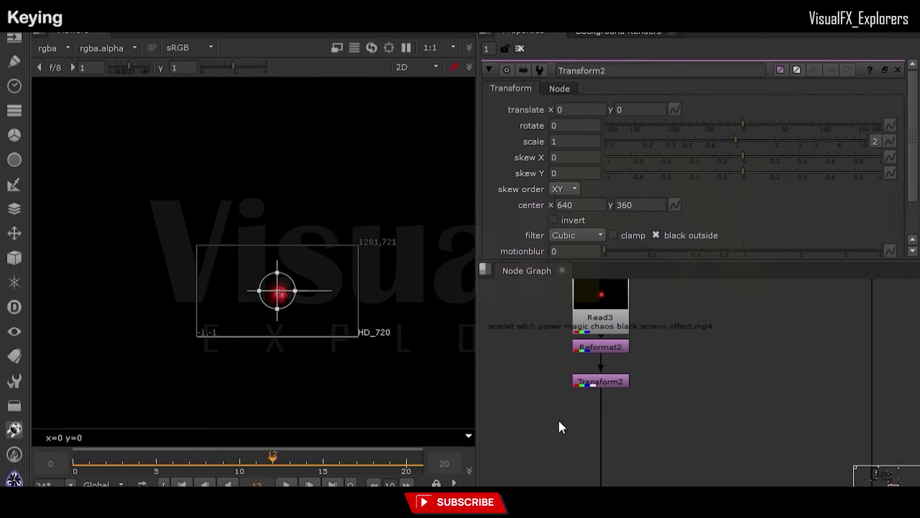
- Insert a TimeOffset node below the effect's Transform and set its time offset to -9 frames
{"action": "left_click_drag", "start_coordinate": [560, 425], "coordinate": [603, 434]}
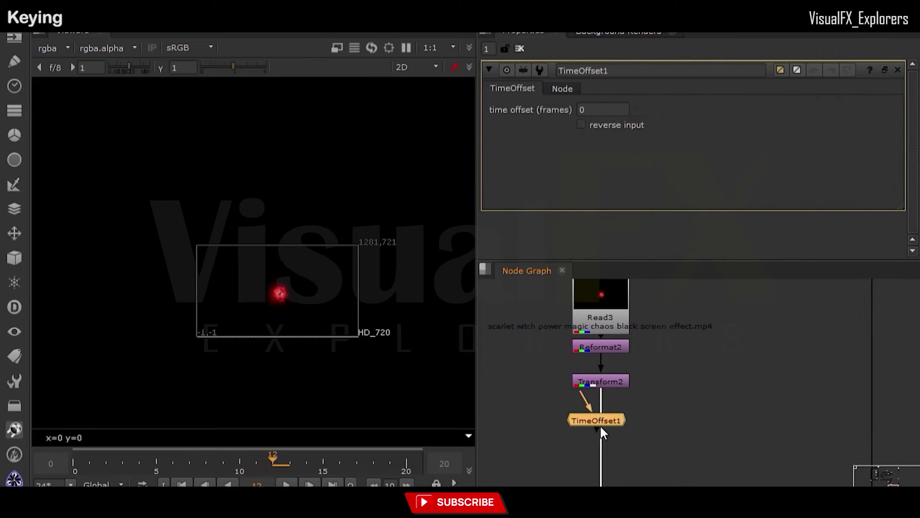
{"action": "double_click", "coordinate": [588, 114]}
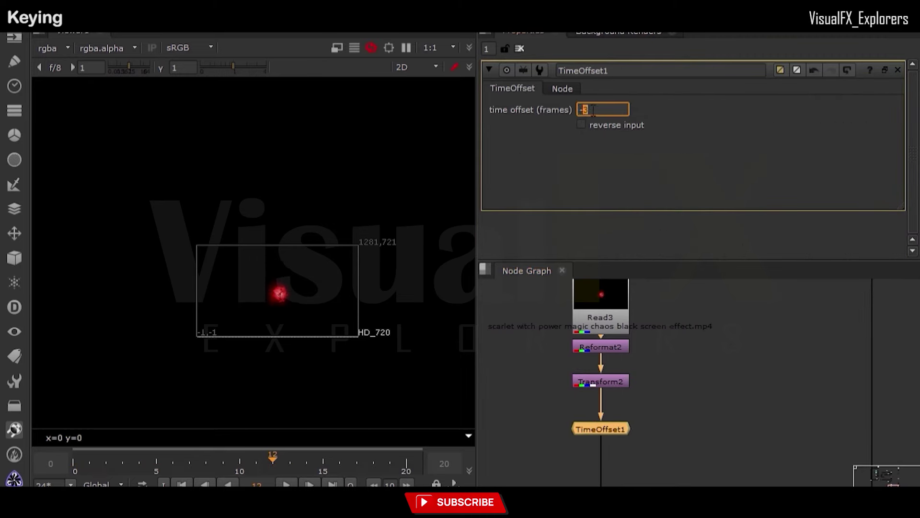
{"action": "left_click", "coordinate": [73, 463]}
{"action": "middle_click_drag", "start_coordinate": [580, 463], "coordinate": [566, 410]}
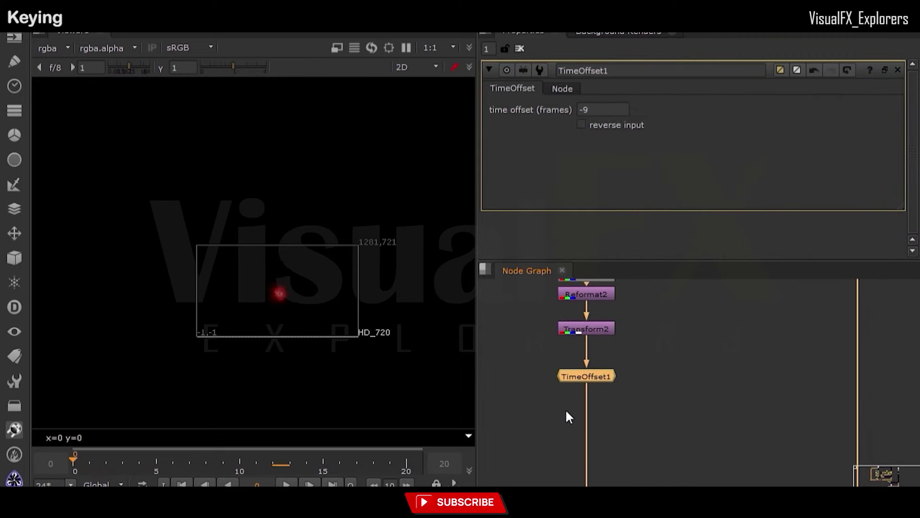
{"action": "left_click", "coordinate": [565, 416]}
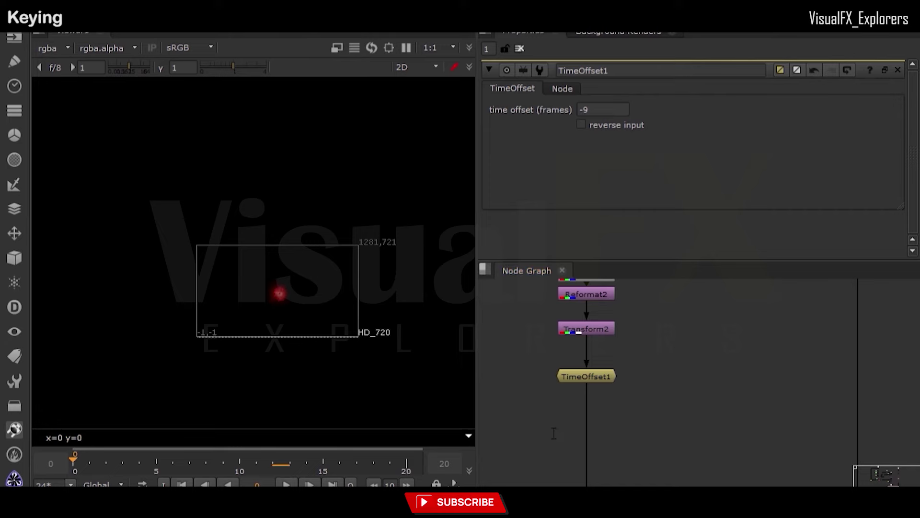
- Add a Retime node after the TimeOffset, set its speed to 1.75, and play the effect from frame 0
{"action": "key", "text": "Tab"}
{"action": "type", "text": "Retime"}
{"action": "key", "text": "Return"}
{"action": "left_click_drag", "start_coordinate": [204, 467], "coordinate": [73, 466]}
{"action": "left_click", "coordinate": [287, 484]}
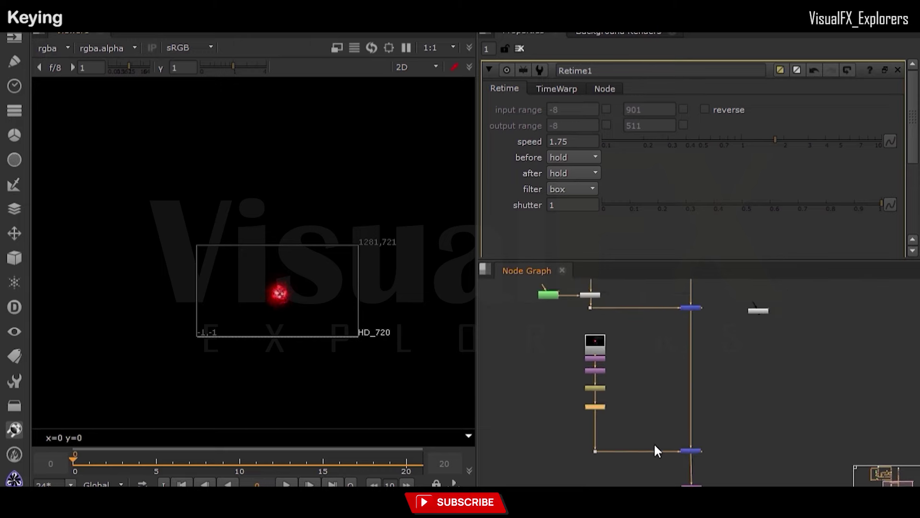
- Set the effect merge's operation to plus and review the effect over the actress
{"action": "double_click", "coordinate": [642, 431]}
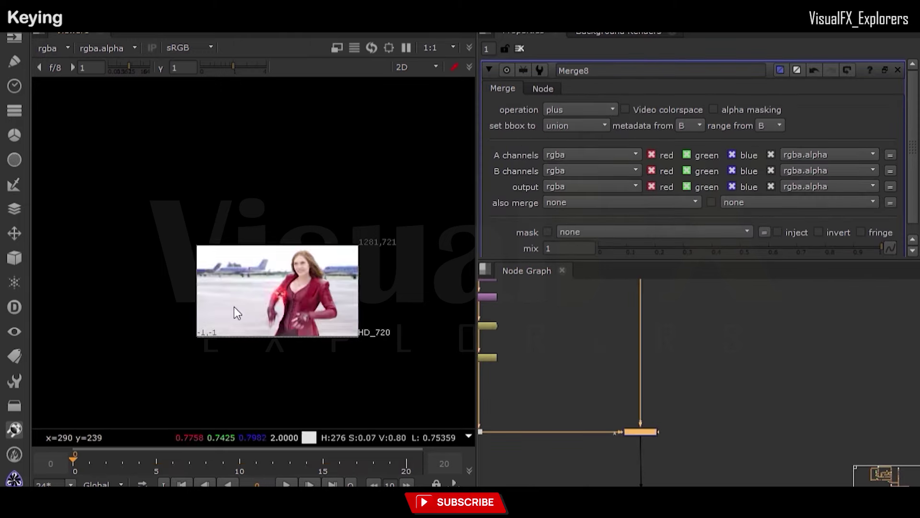
{"action": "scroll", "coordinate": [301, 298], "scroll_direction": "up", "scroll_amount": 3}
{"action": "scroll", "coordinate": [616, 427], "scroll_direction": "down", "scroll_amount": 2}
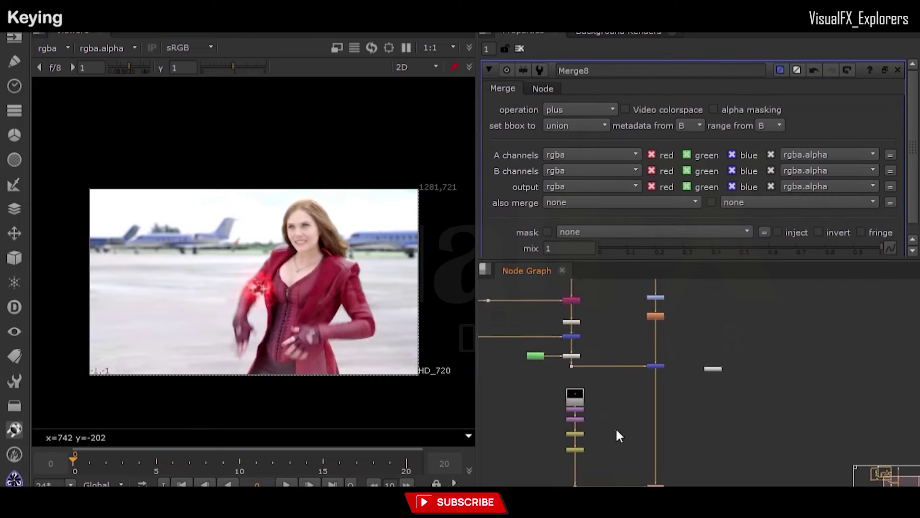
{"action": "scroll", "coordinate": [580, 351], "scroll_direction": "up", "scroll_amount": 2}
{"action": "scroll", "coordinate": [578, 345], "scroll_direction": "down", "scroll_amount": 5}
{"action": "scroll", "coordinate": [682, 383], "scroll_direction": "up", "scroll_amount": 5}
{"action": "left_click", "coordinate": [690, 453]}
{"action": "scroll", "coordinate": [690, 452], "scroll_direction": "down", "scroll_amount": 7}
{"action": "scroll", "coordinate": [666, 445], "scroll_direction": "up", "scroll_amount": 4}
{"action": "scroll", "coordinate": [631, 458], "scroll_direction": "up", "scroll_amount": 3}
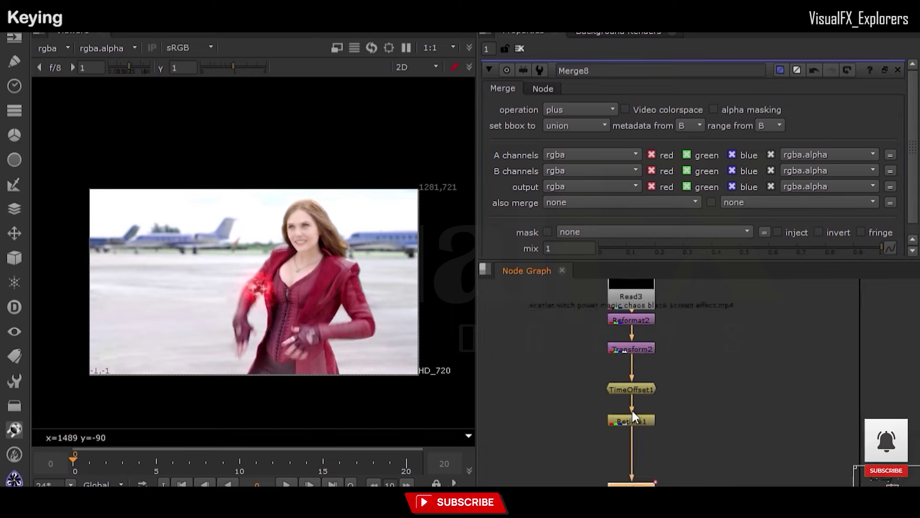
- Scale the effect to 2.8 and move it to about x -110, y 116 with its Transform
{"action": "left_click", "coordinate": [638, 337]}
{"action": "left_click_drag", "start_coordinate": [736, 140], "coordinate": [807, 148]}
{"action": "key", "text": "1"}
{"action": "left_click_drag", "start_coordinate": [262, 290], "coordinate": [236, 260]}
{"action": "key", "text": "2"}
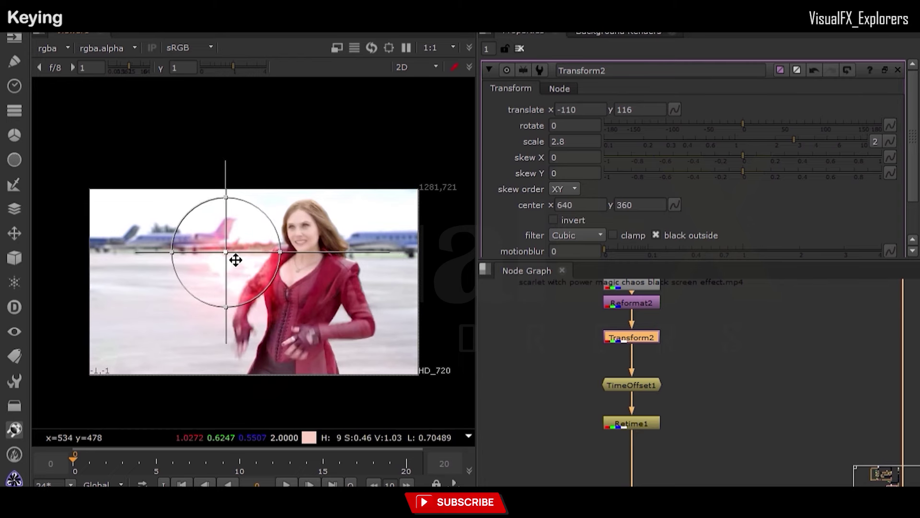
- Copy the hand tracker node and insert the duplicate below the Retime in the effect branch
{"action": "middle_click_drag", "start_coordinate": [637, 483], "coordinate": [627, 391]}
{"action": "scroll", "coordinate": [627, 396], "scroll_direction": "down", "scroll_amount": 2}
{"action": "left_click", "coordinate": [825, 448]}
{"action": "key", "text": "ctrl+c"}
{"action": "middle_click_drag", "start_coordinate": [824, 447], "coordinate": [800, 369]}
{"action": "key", "text": "ctrl+v"}
{"action": "left_click_drag", "start_coordinate": [759, 400], "coordinate": [601, 373]}
- Position the effect between the hands at frame 14, with scale 1.56 and translate about x 34, y 149
{"action": "left_click_drag", "start_coordinate": [221, 472], "coordinate": [356, 464]}
{"action": "left_click_drag", "start_coordinate": [236, 270], "coordinate": [260, 240]}
{"action": "left_click", "coordinate": [286, 485]}
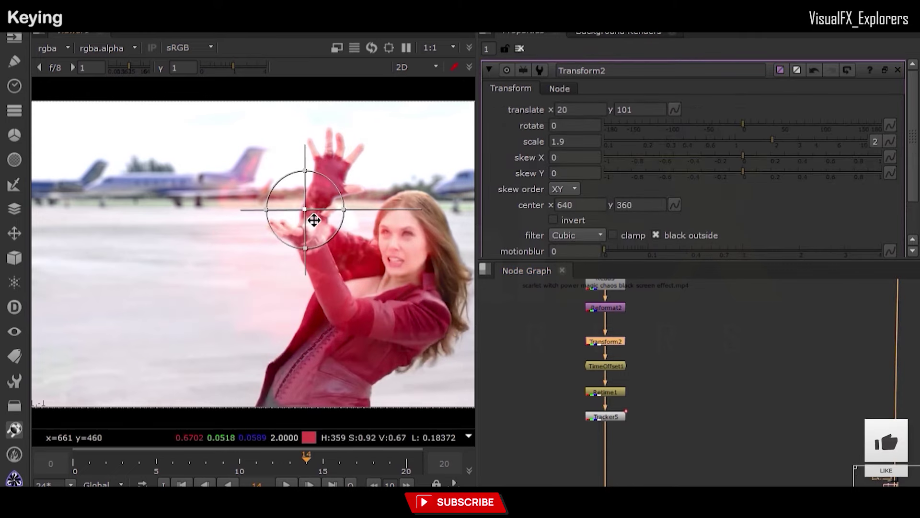
{"action": "left_click_drag", "start_coordinate": [772, 140], "coordinate": [768, 140]}
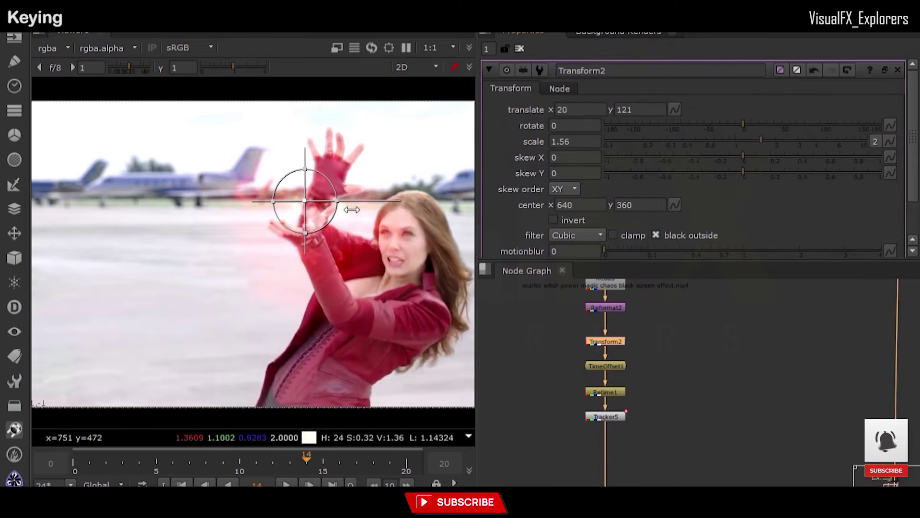
{"action": "left_click_drag", "start_coordinate": [342, 204], "coordinate": [337, 204]}
{"action": "left_click_drag", "start_coordinate": [306, 202], "coordinate": [311, 190]}
- Add a Grade below the effect's tracker with gain 3, gamma 1.28 and multiply 1.14
{"action": "key", "text": "g"}
{"action": "left_click_drag", "start_coordinate": [738, 165], "coordinate": [824, 172]}
{"action": "left_click_drag", "start_coordinate": [727, 221], "coordinate": [742, 219]}
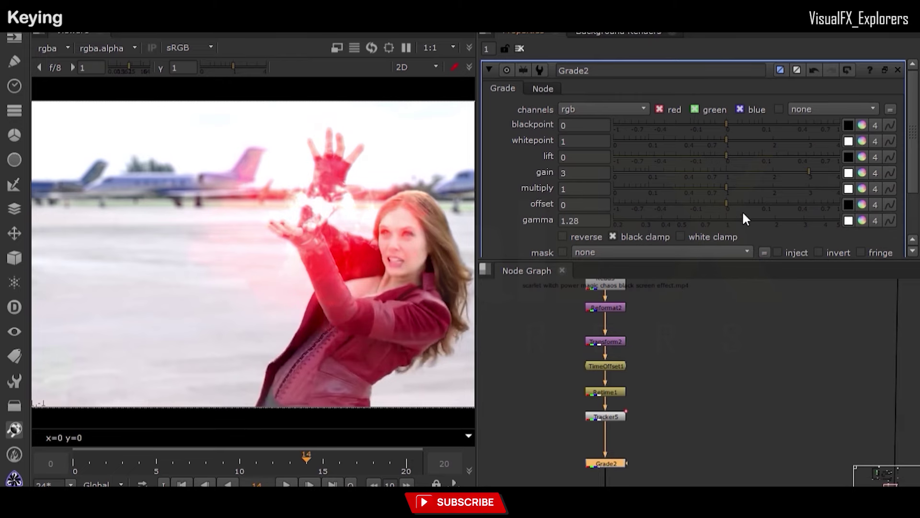
{"action": "left_click", "coordinate": [745, 189]}
{"action": "middle_click_drag", "start_coordinate": [588, 435], "coordinate": [586, 403]}
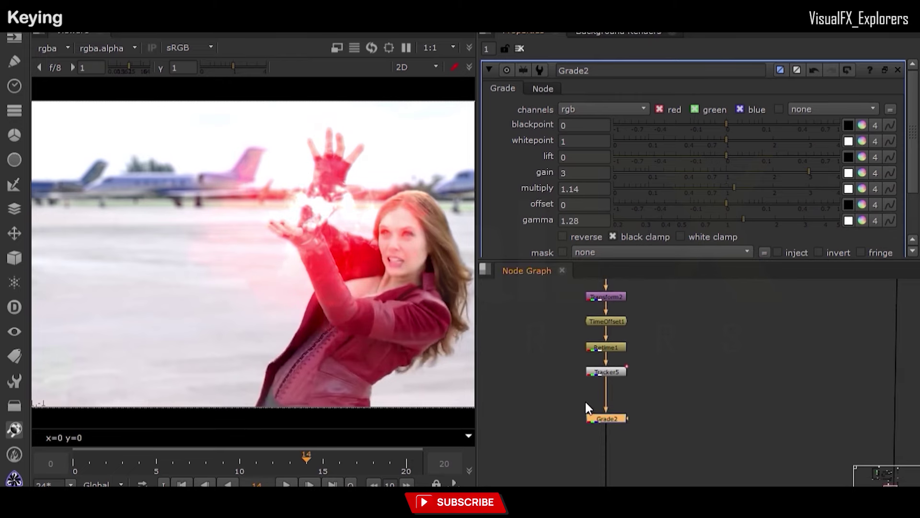
- Review the effect's Transform settings and toggle its Grade off and on to compare the glow
{"action": "middle_click_drag", "start_coordinate": [609, 287], "coordinate": [606, 353]}
{"action": "scroll", "coordinate": [605, 334], "scroll_direction": "up", "scroll_amount": 2}
{"action": "double_click", "coordinate": [602, 383]}
{"action": "left_click_drag", "start_coordinate": [320, 204], "coordinate": [321, 203]}
{"action": "middle_click_drag", "start_coordinate": [594, 421], "coordinate": [587, 352]}
{"action": "scroll", "coordinate": [587, 352], "scroll_direction": "down", "scroll_amount": 3}
{"action": "scroll", "coordinate": [587, 350], "scroll_direction": "up", "scroll_amount": 3}
{"action": "middle_click_drag", "start_coordinate": [593, 481], "coordinate": [592, 408]}
{"action": "left_click", "coordinate": [592, 410]}
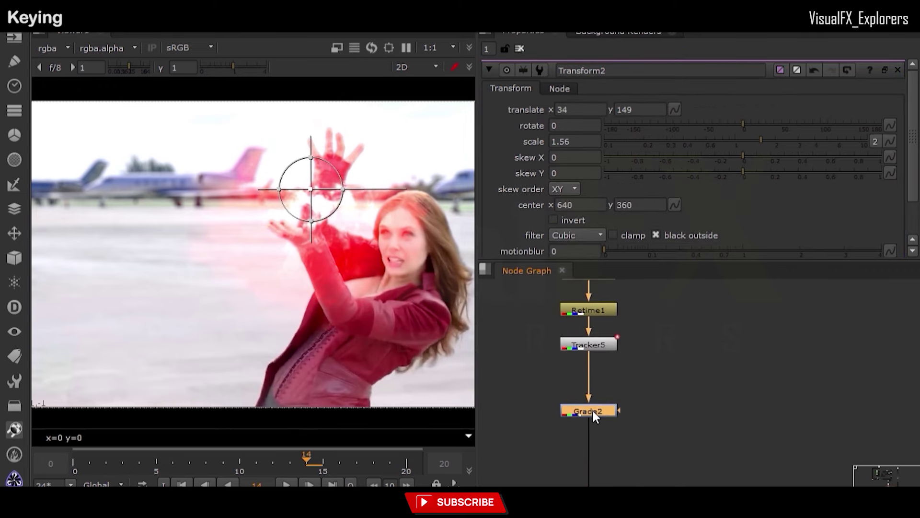
{"action": "key", "text": "d"}
{"action": "key", "text": "d"}
{"action": "scroll", "coordinate": [600, 411], "scroll_direction": "down", "scroll_amount": 2}
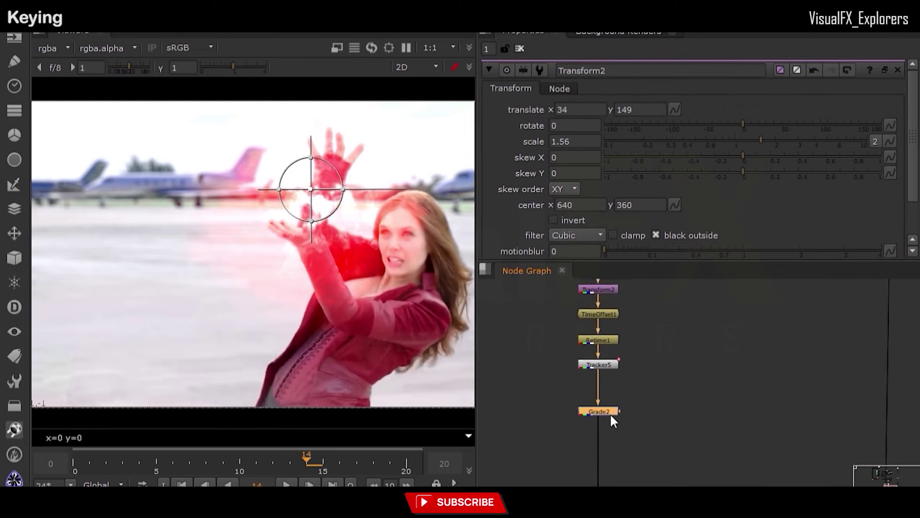
- Add a luminance Keyer fed by the effect's tracker and view its alpha channel
{"action": "middle_click_drag", "start_coordinate": [600, 412], "coordinate": [669, 413]}
{"action": "left_click", "coordinate": [581, 417]}
{"action": "left_click", "coordinate": [555, 427]}
{"action": "left_click_drag", "start_coordinate": [580, 404], "coordinate": [622, 317]}
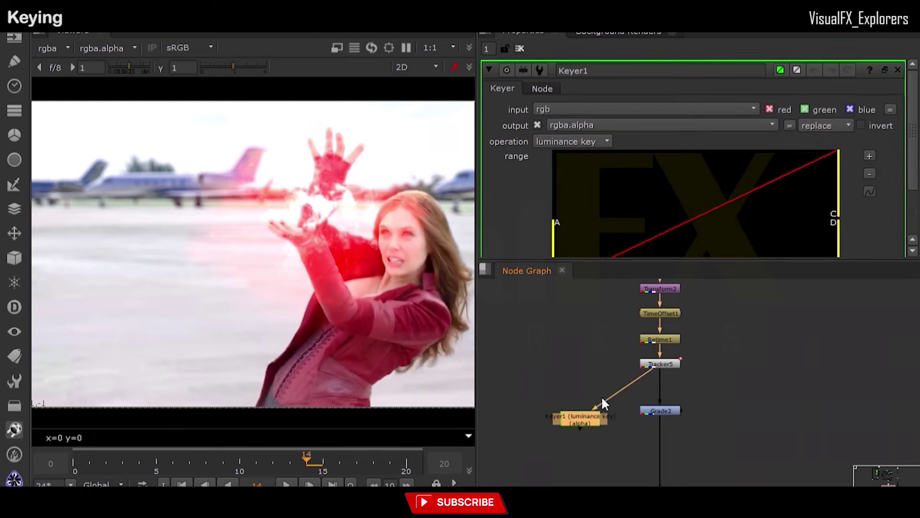
{"action": "key", "text": "1"}
{"action": "key", "text": "a"}
- Tighten the Keyer's luminance range by adjusting points A and B until the energy ball's core is solid white
{"action": "left_click_drag", "start_coordinate": [554, 239], "coordinate": [590, 240]}
{"action": "left_click_drag", "start_coordinate": [837, 182], "coordinate": [669, 175]}
{"action": "mouse_move", "coordinate": [590, 220]}
{"action": "left_mouse_down"}
{"action": "mouse_move", "coordinate": [610, 219]}
{"action": "mouse_move", "coordinate": [589, 220]}
{"action": "left_mouse_up"}
{"action": "left_click_drag", "start_coordinate": [669, 198], "coordinate": [666, 199]}
{"action": "left_click_drag", "start_coordinate": [590, 227], "coordinate": [562, 227]}
{"action": "left_click_drag", "start_coordinate": [666, 199], "coordinate": [637, 199]}
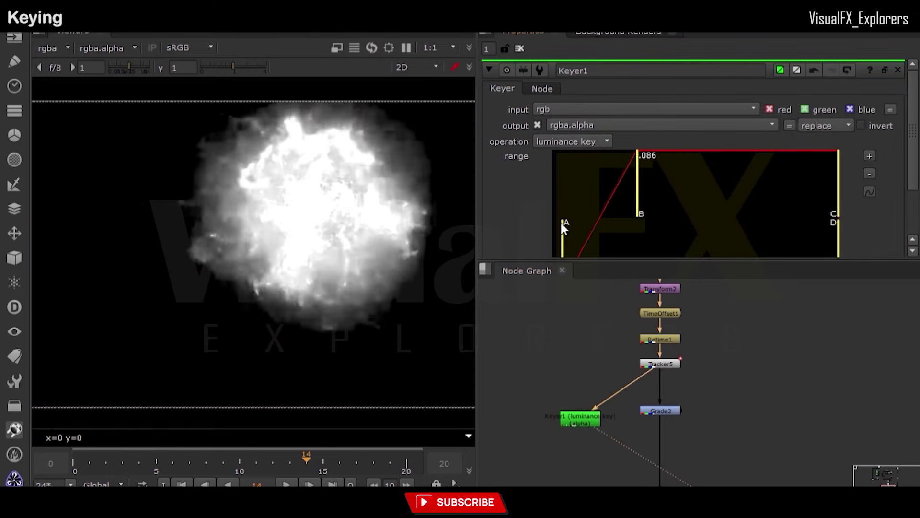
{"action": "left_click_drag", "start_coordinate": [564, 222], "coordinate": [554, 223]}
{"action": "left_click_drag", "start_coordinate": [638, 198], "coordinate": [628, 200]}
- Merge the keyed effect over the Grade and insert a Premult between the Keyer and that merge
{"action": "middle_click_drag", "start_coordinate": [663, 447], "coordinate": [668, 414]}
{"action": "left_click", "coordinate": [648, 416]}
{"action": "key", "text": "m"}
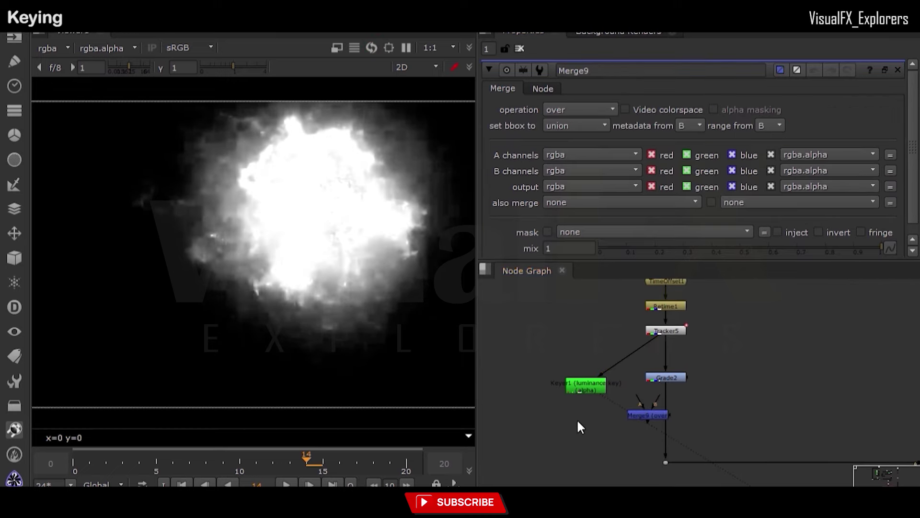
{"action": "left_click_drag", "start_coordinate": [643, 413], "coordinate": [646, 413]}
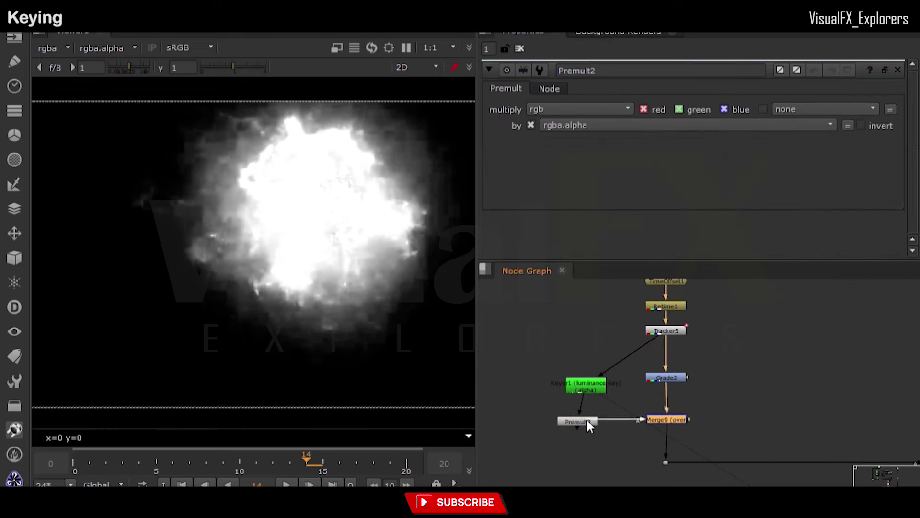
{"action": "left_click_drag", "start_coordinate": [587, 422], "coordinate": [593, 419]}
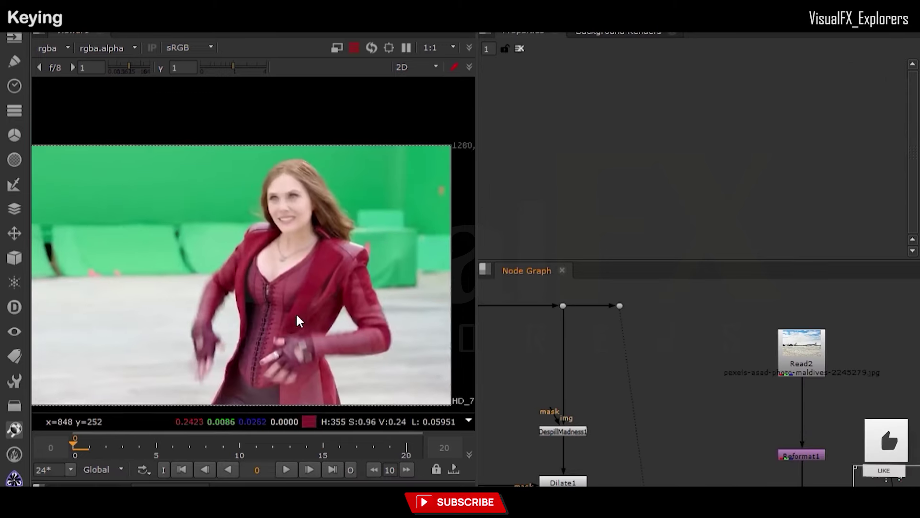
- Add a Noise node beside the background branch, set its x/ysize to 27, and play it
{"action": "scroll", "coordinate": [622, 352], "scroll_direction": "down", "scroll_amount": 1}
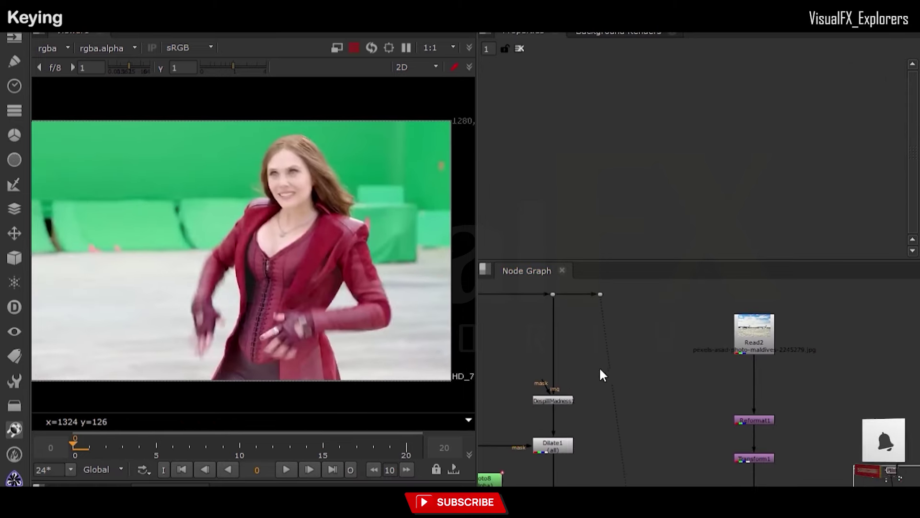
{"action": "key", "text": "1"}
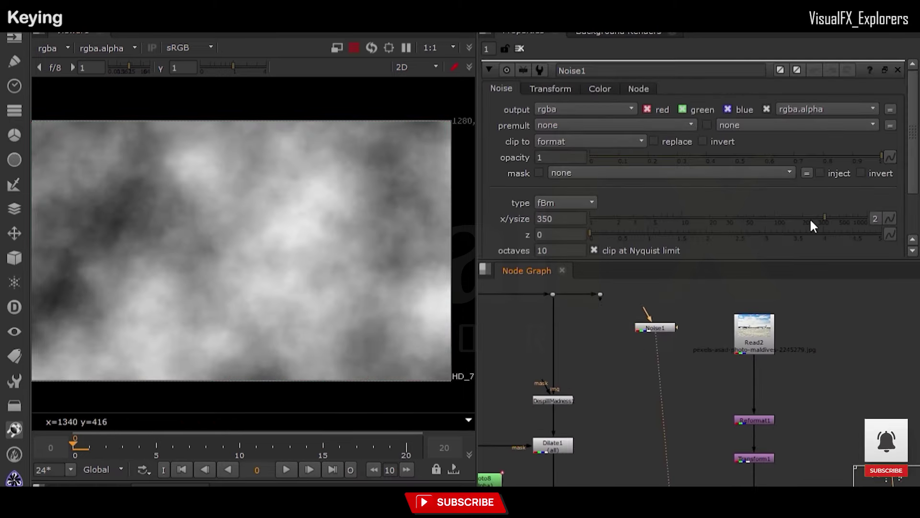
{"action": "mouse_move", "coordinate": [812, 222]}
{"action": "left_mouse_down"}
{"action": "mouse_move", "coordinate": [684, 220]}
{"action": "mouse_move", "coordinate": [692, 240]}
{"action": "mouse_move", "coordinate": [808, 234]}
{"action": "mouse_move", "coordinate": [800, 234]}
{"action": "left_mouse_up"}
{"action": "left_click_drag", "start_coordinate": [735, 220], "coordinate": [722, 219]}
{"action": "left_click", "coordinate": [285, 470]}
{"action": "left_click", "coordinate": [284, 471]}
- Keyframe the Noise node's z value at frames 0 and 20 to animate the pattern
{"action": "left_click_drag", "start_coordinate": [662, 328], "coordinate": [659, 337]}
{"action": "left_click_drag", "start_coordinate": [802, 233], "coordinate": [803, 229]}
{"action": "scroll", "coordinate": [786, 224], "scroll_direction": "down", "scroll_amount": 1}
{"action": "left_click_drag", "start_coordinate": [806, 190], "coordinate": [853, 193]}
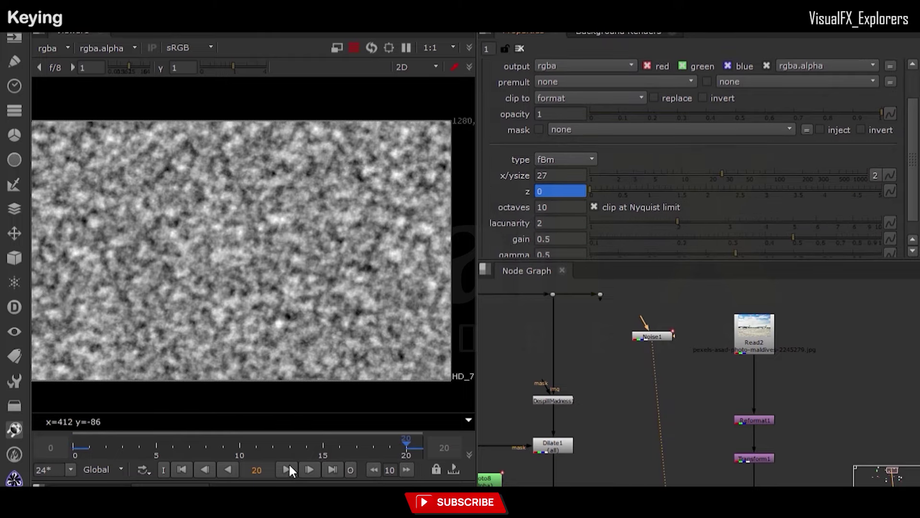
- Refine the Noise node's x/ysize, lacunarity, gain and gamma, checking the pattern during playback
{"action": "left_click_drag", "start_coordinate": [653, 336], "coordinate": [659, 329]}
{"action": "scroll", "coordinate": [914, 174], "scroll_direction": "down", "scroll_amount": 1}
{"action": "left_click_drag", "start_coordinate": [722, 154], "coordinate": [739, 154]}
{"action": "left_click_drag", "start_coordinate": [735, 234], "coordinate": [679, 235]}
{"action": "left_click", "coordinate": [789, 219]}
{"action": "left_click", "coordinate": [286, 469]}
{"action": "left_click", "coordinate": [785, 220]}
{"action": "left_click_drag", "start_coordinate": [741, 154], "coordinate": [733, 156]}
{"action": "left_click_drag", "start_coordinate": [678, 203], "coordinate": [711, 202]}
- Branch the plate into a Copy node that takes the Noise's red channel into the forward layer, and view it
{"action": "left_click_drag", "start_coordinate": [654, 329], "coordinate": [652, 326]}
{"action": "left_click", "coordinate": [614, 356]}
{"action": "key", "text": "k"}
{"action": "left_click_drag", "start_coordinate": [605, 339], "coordinate": [601, 295]}
{"action": "left_click_drag", "start_coordinate": [623, 360], "coordinate": [611, 355]}
{"action": "key", "text": "1"}
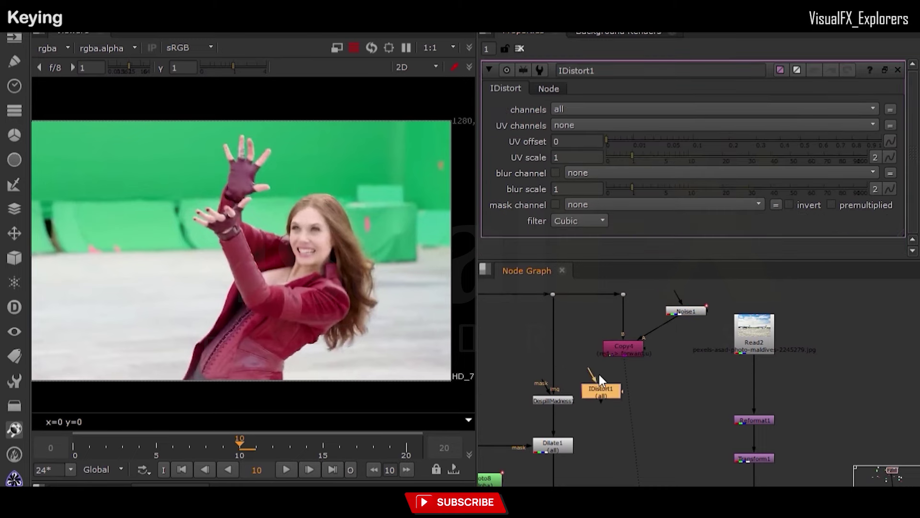
- Connect an IDistort below the Copy with UV channels forward, UV offset 0.175 and UV scale 42.5, and play it
{"action": "left_click_drag", "start_coordinate": [598, 388], "coordinate": [618, 386]}
{"action": "left_click", "coordinate": [676, 144]}
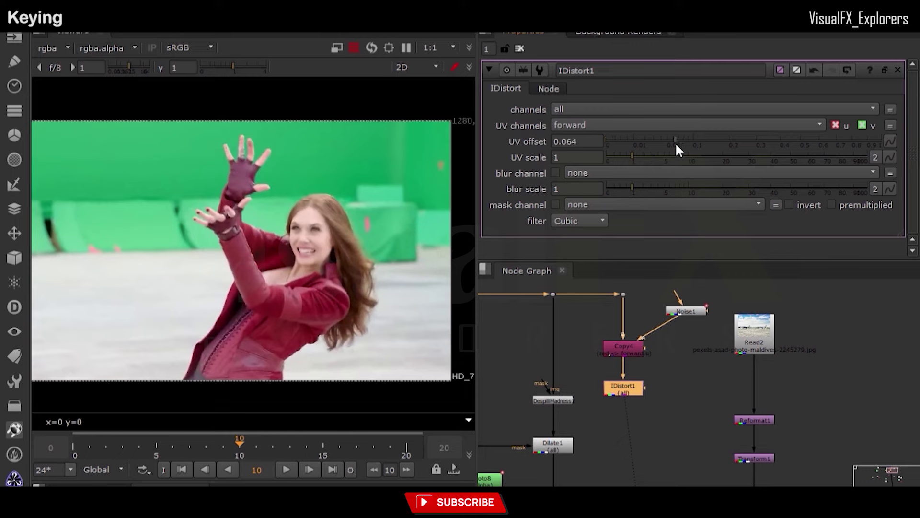
{"action": "left_click_drag", "start_coordinate": [746, 141], "coordinate": [728, 141]}
{"action": "left_click_drag", "start_coordinate": [735, 156], "coordinate": [776, 157]}
{"action": "left_click_drag", "start_coordinate": [730, 140], "coordinate": [721, 140]}
{"action": "left_click", "coordinate": [74, 444]}
{"action": "left_click", "coordinate": [286, 469]}
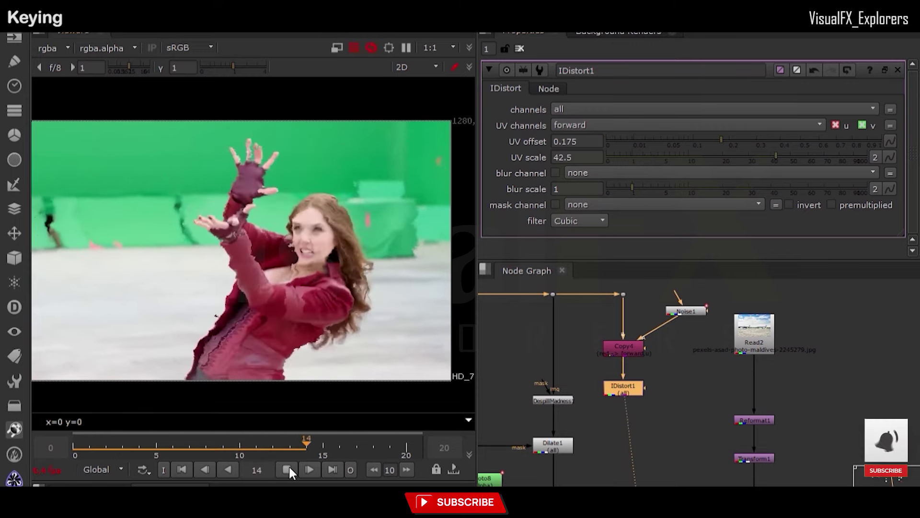
- Set the IDistort's UV scale to 24 and UV offset to 0.04, and check the playback
{"action": "left_click", "coordinate": [739, 157]}
{"action": "left_click_drag", "start_coordinate": [740, 158], "coordinate": [734, 156]}
{"action": "left_click", "coordinate": [661, 140]}
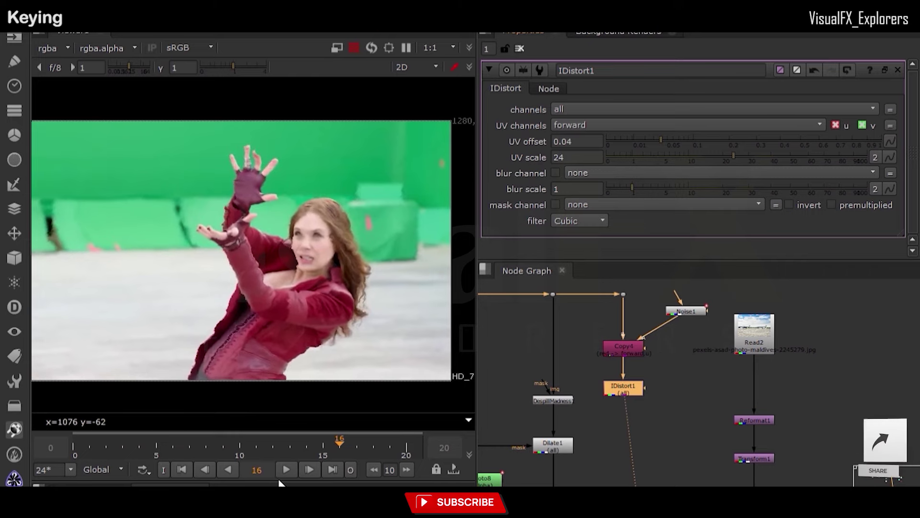
{"action": "left_click", "coordinate": [285, 473]}
{"action": "left_click", "coordinate": [286, 470]}
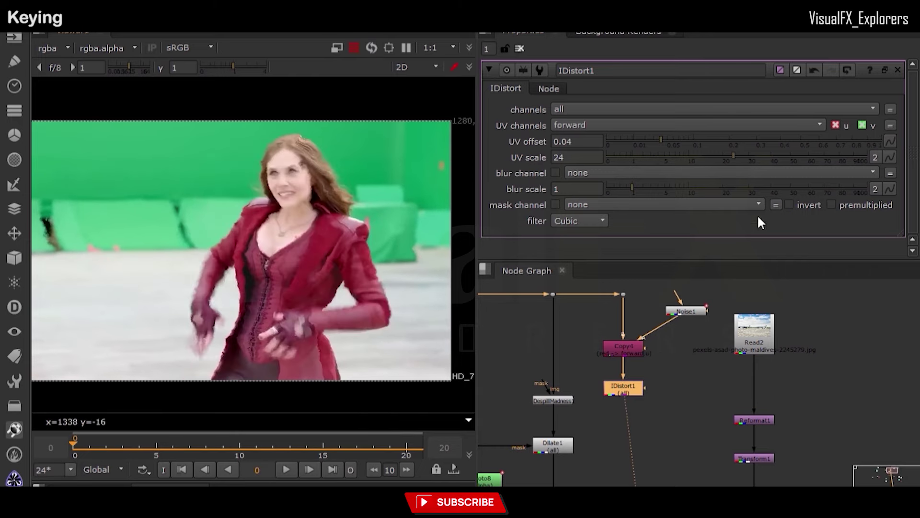
- Try IDistort UV scales of 29, 18 and 17 during playback
{"action": "left_click", "coordinate": [776, 158]}
{"action": "left_click", "coordinate": [286, 470]}
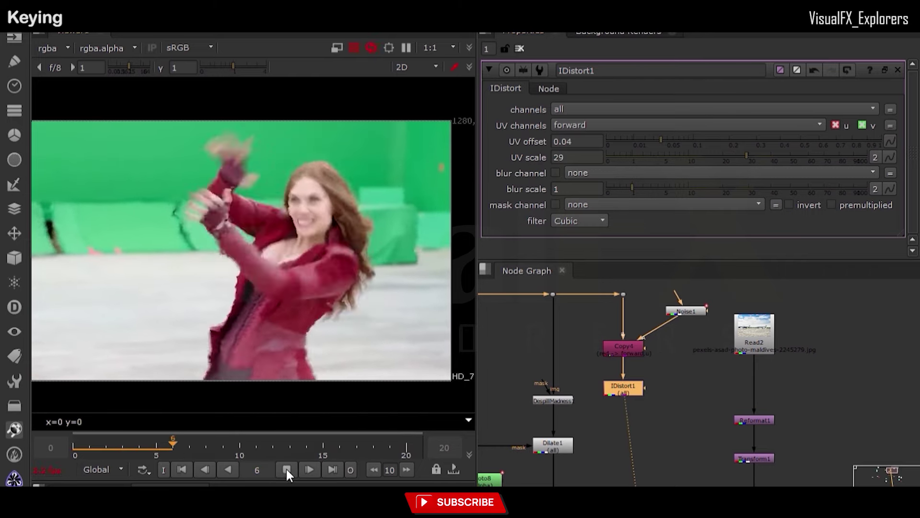
{"action": "left_click", "coordinate": [715, 157]}
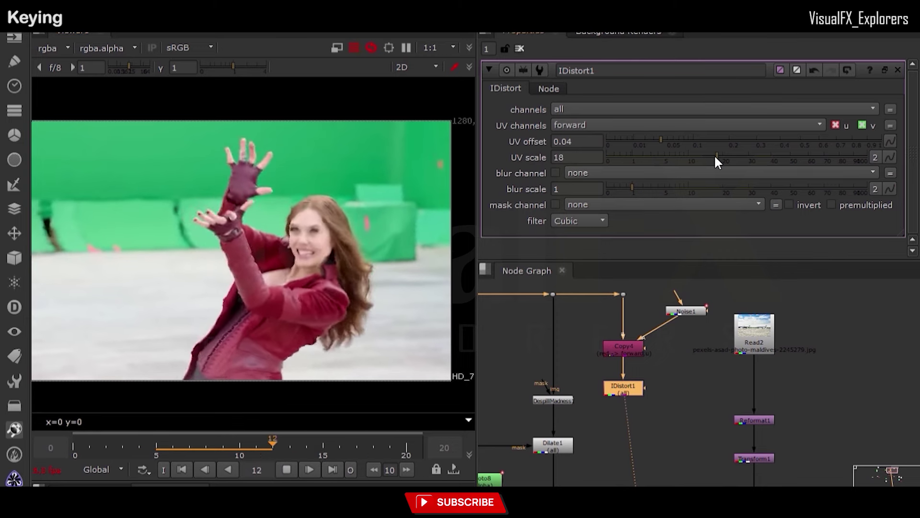
{"action": "left_click", "coordinate": [713, 156]}
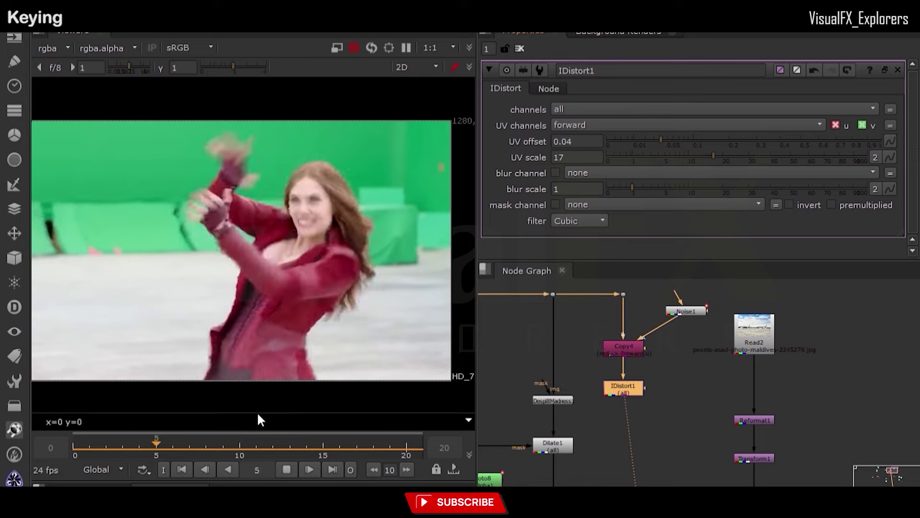
- Set the IDistort's UV scale to 35 and play the distorted plate
{"action": "left_click", "coordinate": [756, 156]}
{"action": "left_click", "coordinate": [761, 156]}
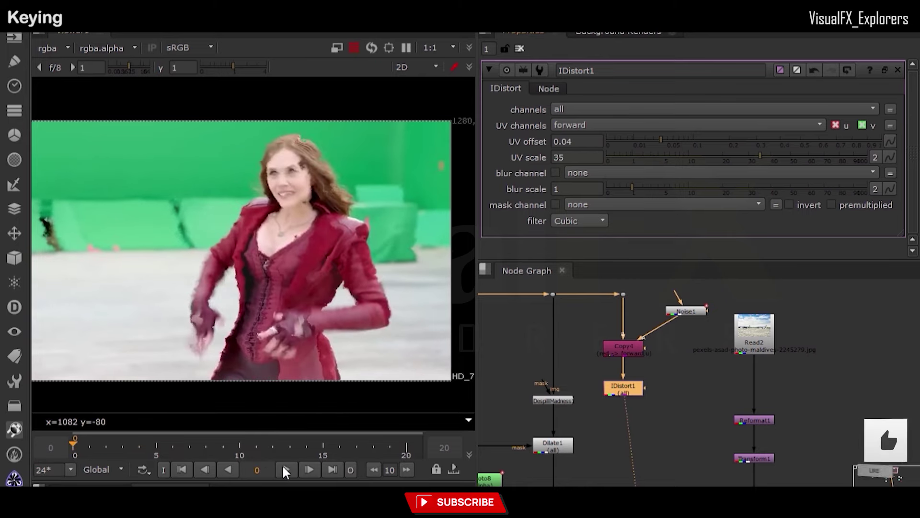
{"action": "left_click", "coordinate": [286, 469]}
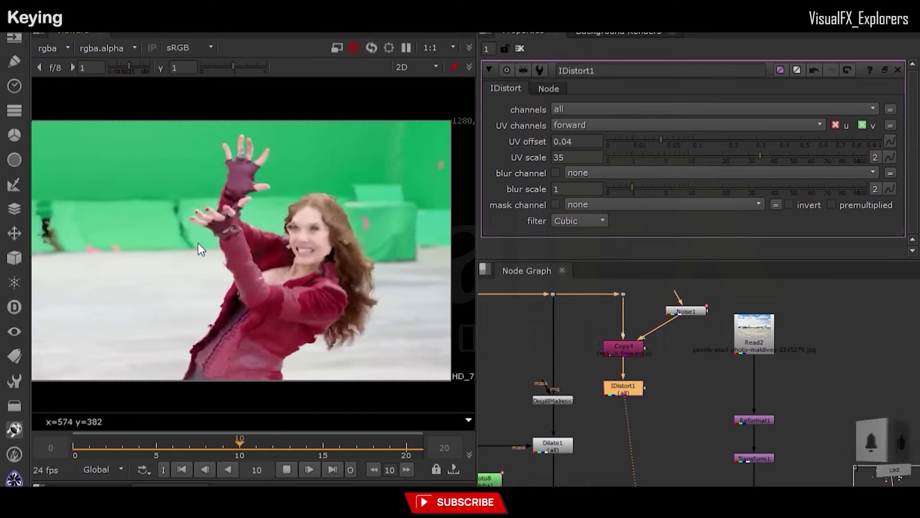
{"action": "left_click", "coordinate": [286, 469]}
- Examine where the distortion branch sits relative to the plate, keying and background branches in the node graph
{"action": "scroll", "coordinate": [660, 382], "scroll_direction": "down", "scroll_amount": 4}
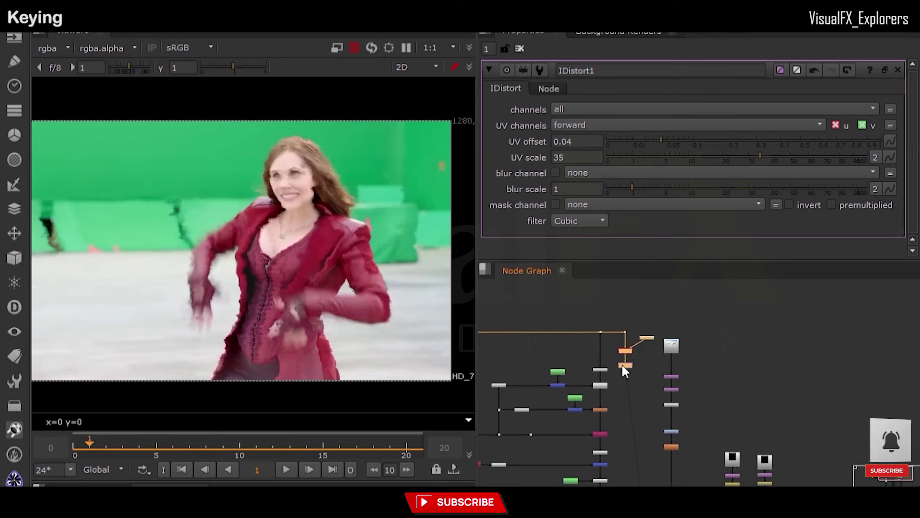
{"action": "left_click_drag", "start_coordinate": [624, 366], "coordinate": [618, 364]}
{"action": "scroll", "coordinate": [623, 355], "scroll_direction": "up", "scroll_amount": 3}
{"action": "left_click", "coordinate": [599, 331]}
{"action": "middle_click_drag", "start_coordinate": [598, 330], "coordinate": [608, 369]}
{"action": "scroll", "coordinate": [602, 373], "scroll_direction": "up", "scroll_amount": 1}
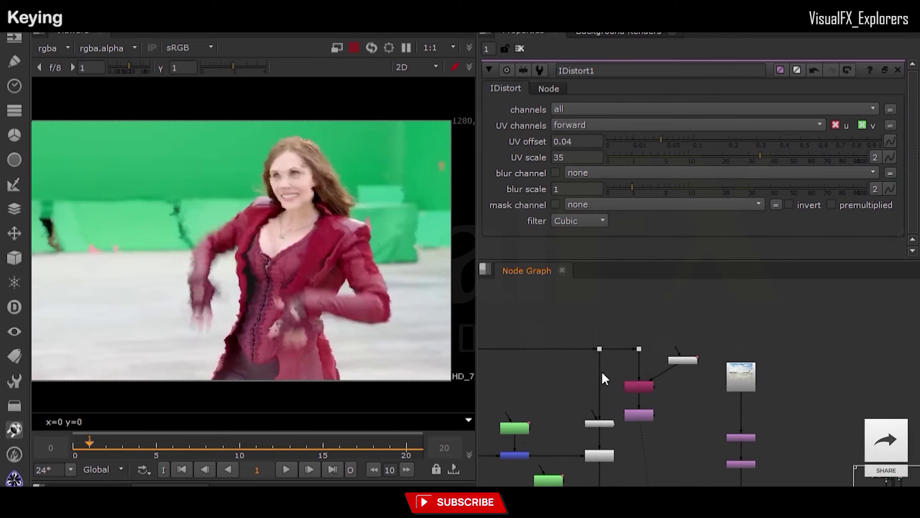
{"action": "left_click", "coordinate": [643, 420]}
{"action": "scroll", "coordinate": [672, 418], "scroll_direction": "down", "scroll_amount": 4}
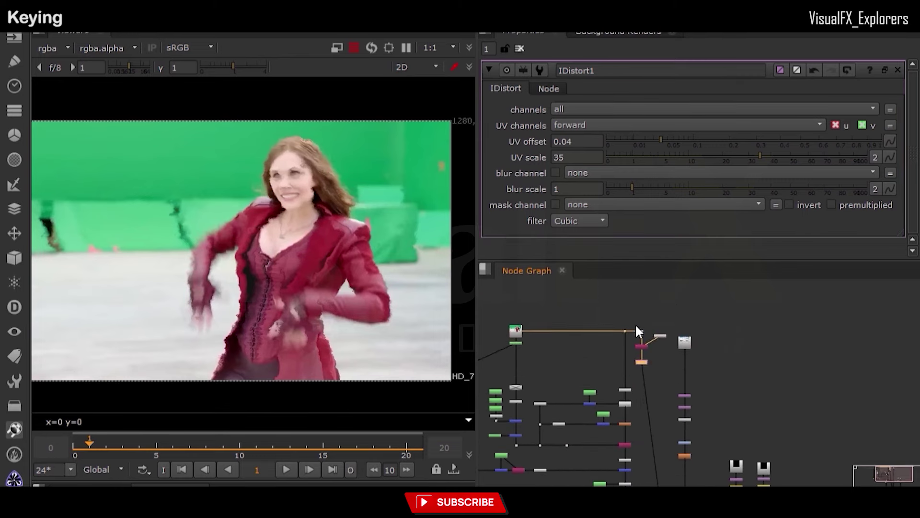
{"action": "scroll", "coordinate": [638, 364], "scroll_direction": "up", "scroll_amount": 3}
- Add an over Merge and insert it in the main composite branch below the merge of the keyed actress
{"action": "left_click", "coordinate": [593, 352]}
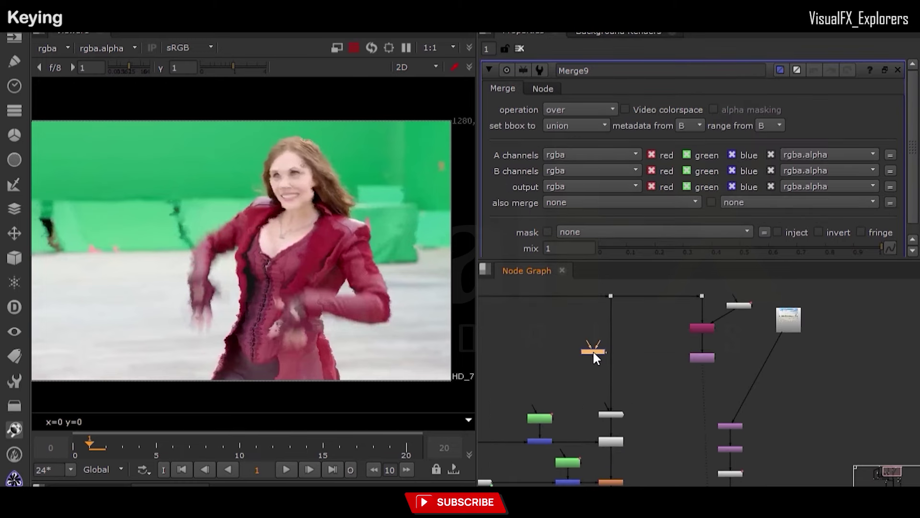
{"action": "middle_click_drag", "start_coordinate": [592, 351], "coordinate": [621, 313]}
{"action": "left_click_drag", "start_coordinate": [621, 315], "coordinate": [719, 474]}
{"action": "middle_click_drag", "start_coordinate": [719, 475], "coordinate": [616, 360]}
{"action": "left_click_drag", "start_coordinate": [609, 344], "coordinate": [609, 341]}
{"action": "middle_click_drag", "start_coordinate": [616, 352], "coordinate": [647, 456]}
- Align the Noise node level beside the Copy to tidy the distortion branch
{"action": "middle_click_drag", "start_coordinate": [629, 295], "coordinate": [635, 325]}
{"action": "scroll", "coordinate": [635, 326], "scroll_direction": "up", "scroll_amount": 1}
{"action": "left_click_drag", "start_coordinate": [646, 302], "coordinate": [643, 316]}
{"action": "middle_click_drag", "start_coordinate": [616, 318], "coordinate": [620, 328]}
{"action": "left_click_drag", "start_coordinate": [609, 319], "coordinate": [637, 336]}
{"action": "scroll", "coordinate": [615, 323], "scroll_direction": "down", "scroll_amount": 1}
- Move the energy effect's branch farther away from the main composite branch to make room
{"action": "left_click_drag", "start_coordinate": [643, 304], "coordinate": [607, 340]}
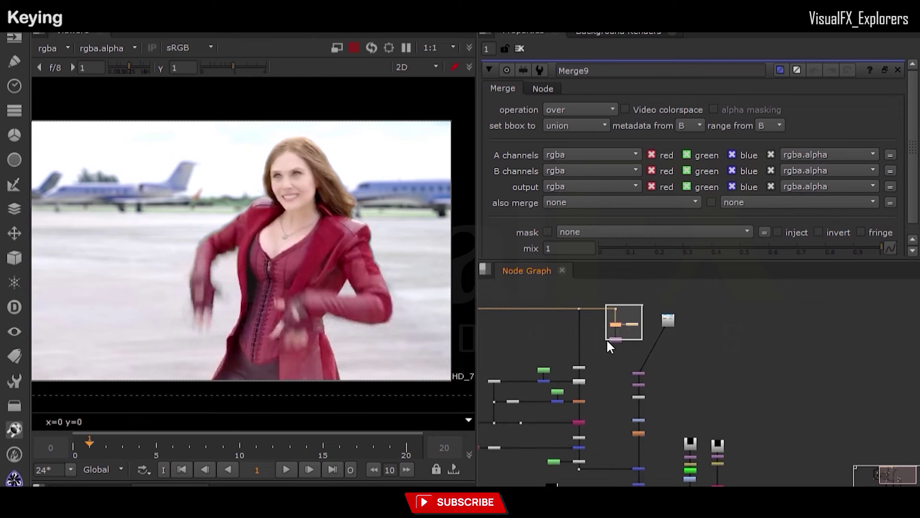
{"action": "middle_click_drag", "start_coordinate": [633, 393], "coordinate": [624, 275]}
{"action": "left_click_drag", "start_coordinate": [653, 314], "coordinate": [721, 452]}
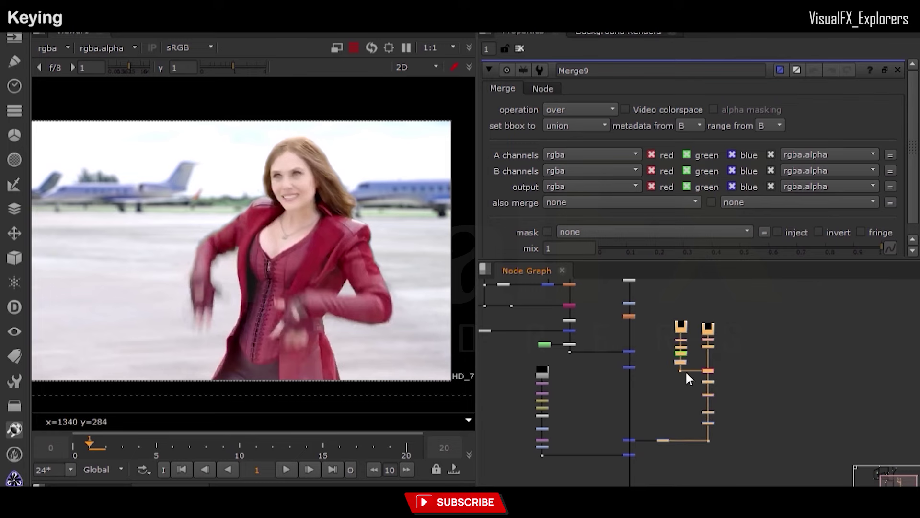
{"action": "left_click_drag", "start_coordinate": [685, 370], "coordinate": [746, 377]}
{"action": "left_click", "coordinate": [678, 368]}
- Move the distortion branch of Dot, Copy, Noise and IDistort down beside the new merge
{"action": "middle_click_drag", "start_coordinate": [607, 331], "coordinate": [610, 482]}
{"action": "left_click_drag", "start_coordinate": [607, 335], "coordinate": [714, 436]}
{"action": "left_click_drag", "start_coordinate": [663, 358], "coordinate": [634, 356]}
{"action": "middle_click_drag", "start_coordinate": [693, 408], "coordinate": [671, 309]}
{"action": "scroll", "coordinate": [672, 310], "scroll_direction": "down", "scroll_amount": 1}
{"action": "scroll", "coordinate": [650, 378], "scroll_direction": "up", "scroll_amount": 5}
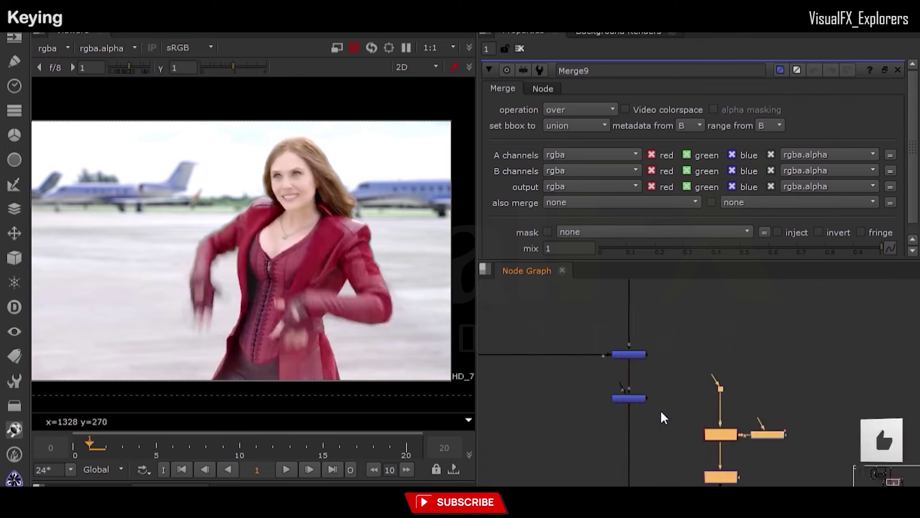
- Feed the distortion branch's Dot from the keyed-actress merge, connect the IDistort to the new merge, and view it
{"action": "middle_click_drag", "start_coordinate": [710, 399], "coordinate": [675, 399]}
{"action": "left_click_drag", "start_coordinate": [686, 389], "coordinate": [686, 355]}
{"action": "middle_click_drag", "start_coordinate": [692, 474], "coordinate": [687, 425]}
{"action": "left_click", "coordinate": [687, 425]}
{"action": "key", "text": "1"}
{"action": "middle_click_drag", "start_coordinate": [629, 420], "coordinate": [660, 409]}
{"action": "left_click_drag", "start_coordinate": [610, 371], "coordinate": [690, 407]}
{"action": "scroll", "coordinate": [684, 322], "scroll_direction": "down", "scroll_amount": 1}
- Shift the distortion nodes outward and insert a second Merge between the IDistort and the main branch's new merge
{"action": "left_click_drag", "start_coordinate": [683, 287], "coordinate": [767, 411]}
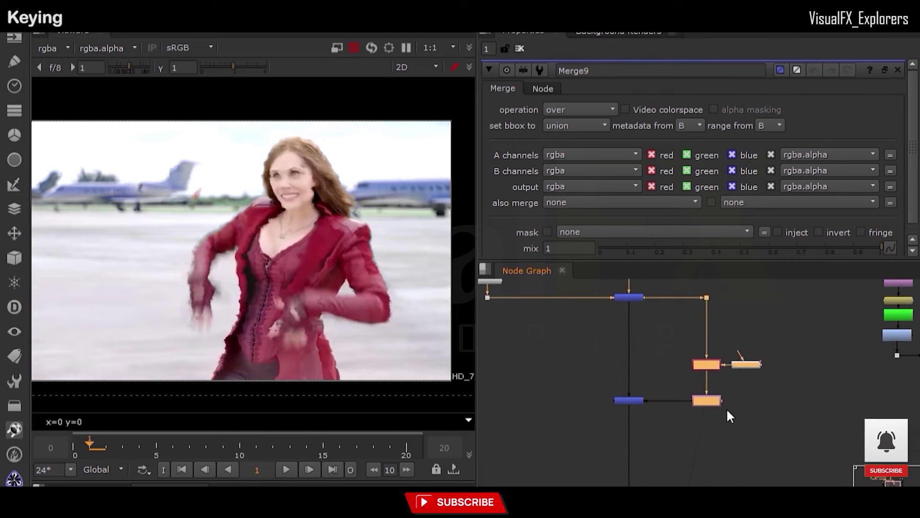
{"action": "left_click_drag", "start_coordinate": [711, 402], "coordinate": [762, 401]}
{"action": "left_click", "coordinate": [700, 424]}
{"action": "left_click", "coordinate": [698, 374]}
{"action": "key", "text": "m"}
{"action": "left_click_drag", "start_coordinate": [698, 374], "coordinate": [696, 397]}
- Connect a Roto to the inserted merge, set its operation to mask, and view the combined result
{"action": "left_click", "coordinate": [701, 349]}
{"action": "key", "text": "o"}
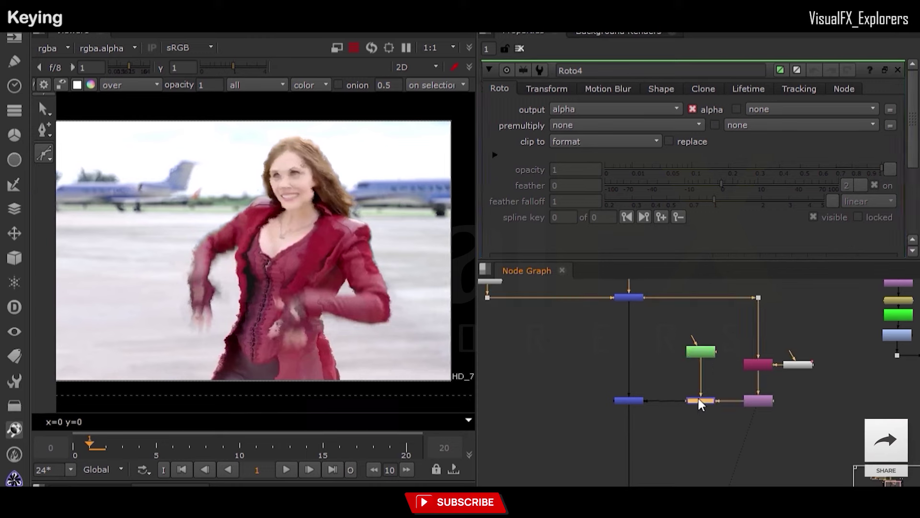
{"action": "left_click", "coordinate": [698, 398]}
{"action": "left_click", "coordinate": [643, 400]}
{"action": "key", "text": "1"}
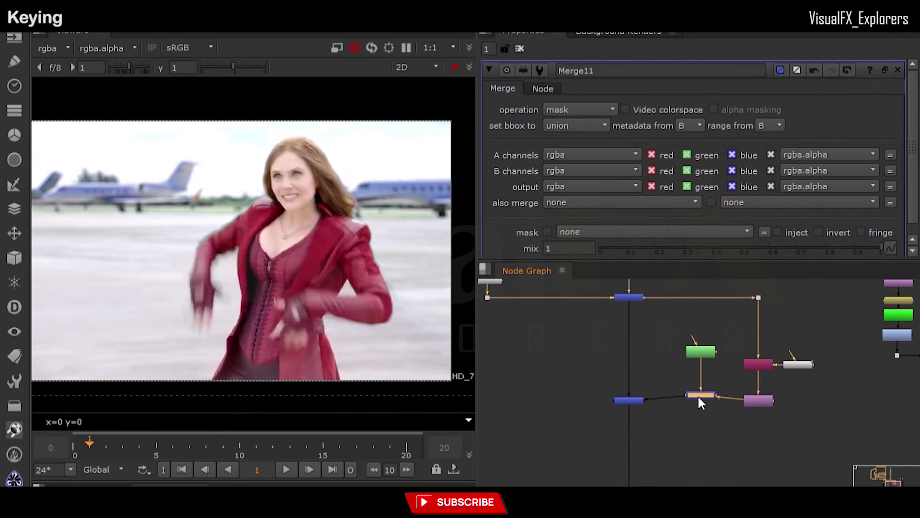
{"action": "left_click_drag", "start_coordinate": [698, 396], "coordinate": [698, 401]}
- Draw an ellipse in the Roto over the energy area at frame 1 and give it a wide feather
{"action": "double_click", "coordinate": [700, 352]}
{"action": "right_click", "coordinate": [44, 156]}
{"action": "left_click", "coordinate": [59, 176]}
{"action": "left_click_drag", "start_coordinate": [194, 124], "coordinate": [309, 248]}
{"action": "left_click_drag", "start_coordinate": [127, 93], "coordinate": [369, 288]}
{"action": "key", "text": "e"}
{"action": "left_click_drag", "start_coordinate": [269, 205], "coordinate": [281, 210]}
{"action": "left_click_drag", "start_coordinate": [353, 96], "coordinate": [347, 100]}
{"action": "left_click", "coordinate": [74, 448]}
- Copy the energy effect's tracker and insert the copy between the Roto and the mask merge
{"action": "scroll", "coordinate": [703, 366], "scroll_direction": "down", "scroll_amount": 4}
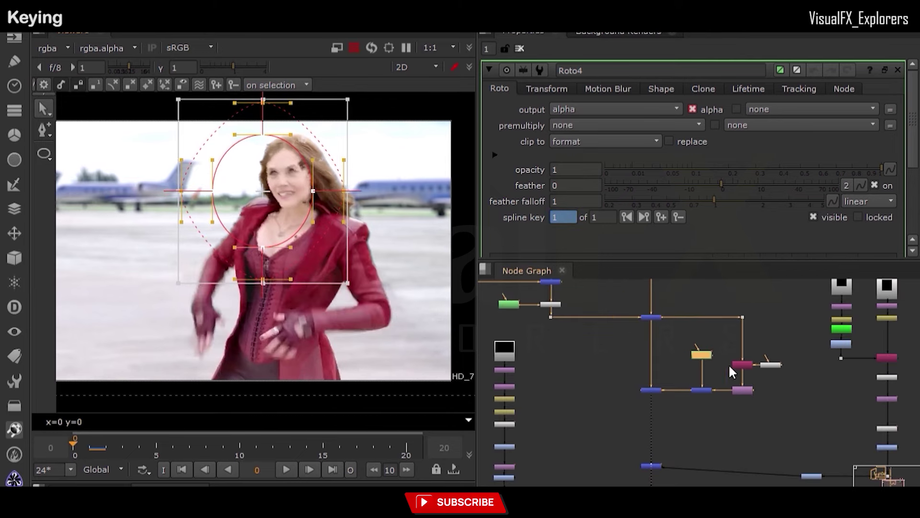
{"action": "scroll", "coordinate": [867, 383], "scroll_direction": "up", "scroll_amount": 4}
{"action": "middle_click_drag", "start_coordinate": [870, 384], "coordinate": [791, 372]}
{"action": "scroll", "coordinate": [786, 432], "scroll_direction": "up", "scroll_amount": 3}
{"action": "left_click", "coordinate": [788, 451]}
{"action": "key", "text": "ctrl+c"}
{"action": "scroll", "coordinate": [787, 447], "scroll_direction": "down", "scroll_amount": 4}
{"action": "scroll", "coordinate": [685, 370], "scroll_direction": "up", "scroll_amount": 4}
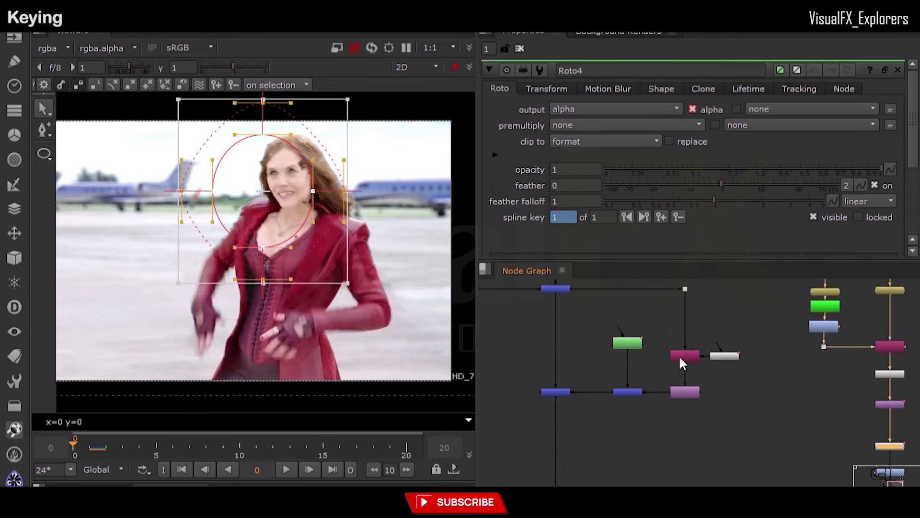
{"action": "left_click", "coordinate": [551, 374]}
{"action": "key", "text": "ctrl+v"}
{"action": "left_click_drag", "start_coordinate": [559, 373], "coordinate": [588, 374]}
- Clear the open node properties and view the final composite output at frame 9
{"action": "left_click", "coordinate": [520, 48]}
{"action": "left_click", "coordinate": [224, 450]}
{"action": "scroll", "coordinate": [624, 415], "scroll_direction": "down", "scroll_amount": 3}
{"action": "scroll", "coordinate": [625, 416], "scroll_direction": "down", "scroll_amount": 2}
{"action": "middle_click_drag", "start_coordinate": [571, 468], "coordinate": [581, 403]}
{"action": "left_click", "coordinate": [575, 395]}
{"action": "key", "text": "1"}
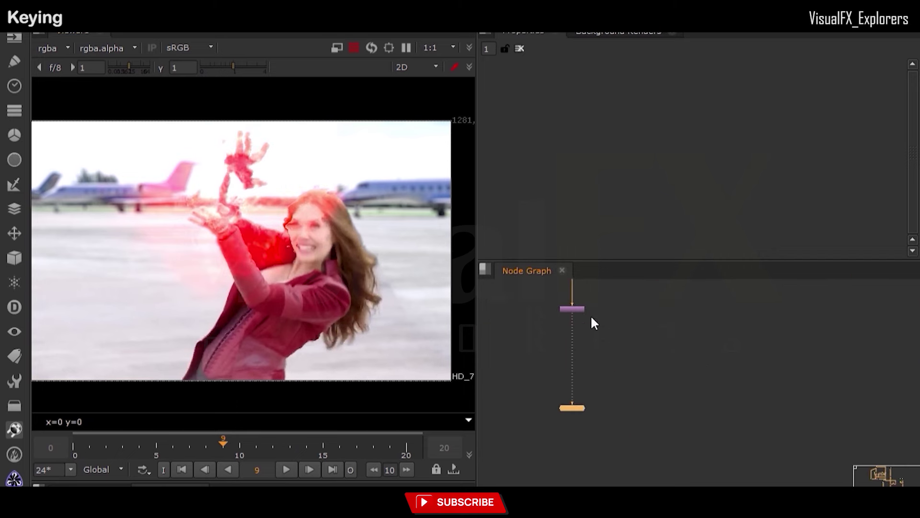
{"action": "scroll", "coordinate": [581, 425], "scroll_direction": "down", "scroll_amount": 3}
{"action": "scroll", "coordinate": [601, 435], "scroll_direction": "up", "scroll_amount": 2}
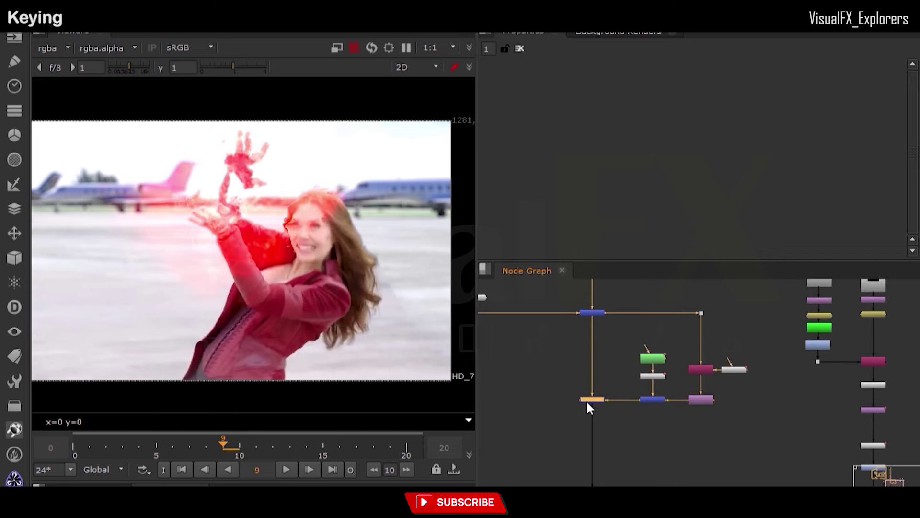
- Keyframe the distortion merge's mix at 0 on frame 0, 0.07 on frame 5 and 0.775 on frame 10
{"action": "left_click", "coordinate": [75, 446]}
{"action": "double_click", "coordinate": [597, 400]}
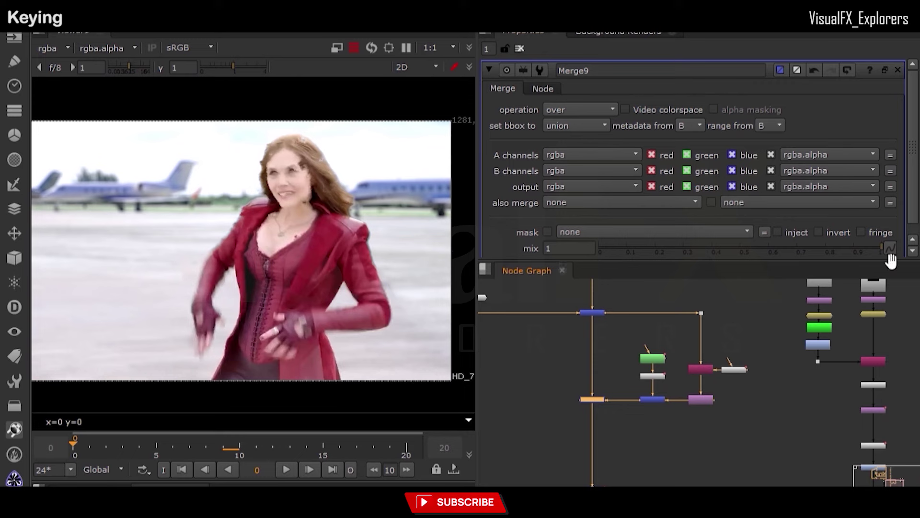
{"action": "key", "text": "Return"}
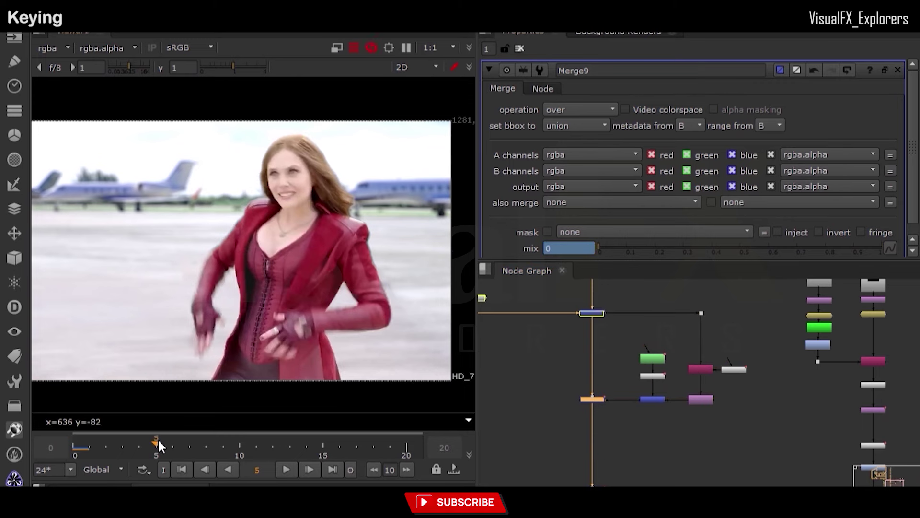
{"action": "left_click", "coordinate": [620, 249]}
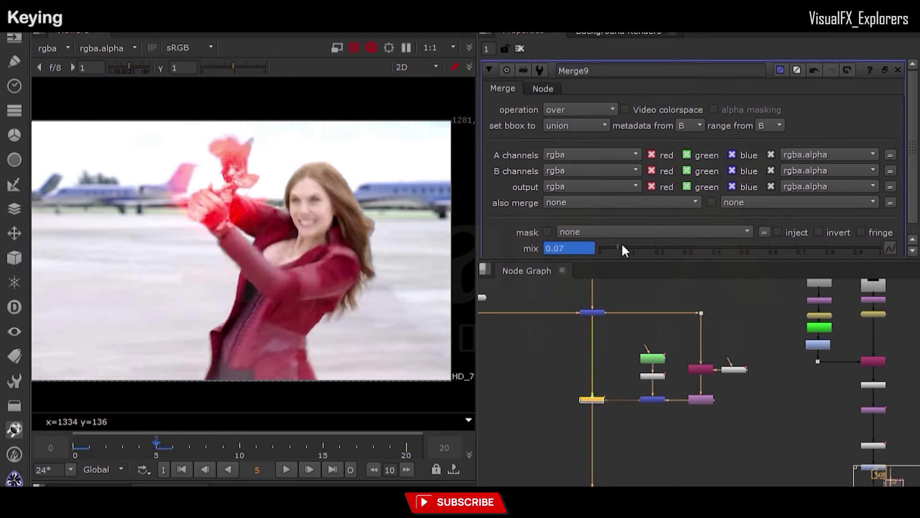
{"action": "left_click", "coordinate": [239, 446]}
{"action": "left_click", "coordinate": [722, 247]}
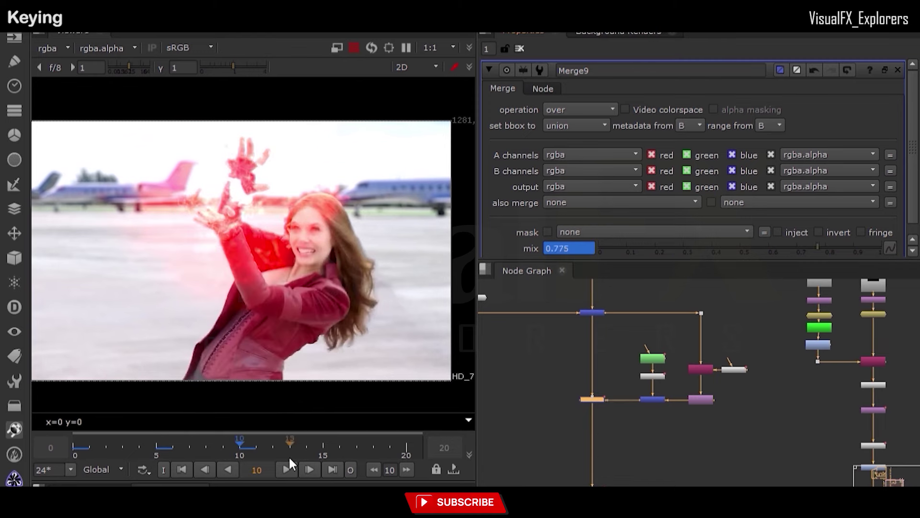
- Close the merge's properties and play the composite to check how the distortion fades in
{"action": "left_click", "coordinate": [393, 448]}
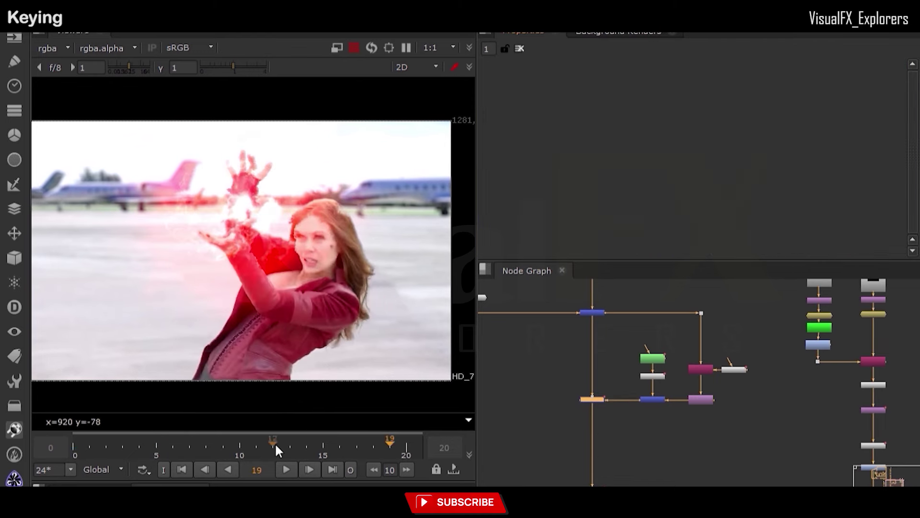
{"action": "left_click", "coordinate": [286, 469]}
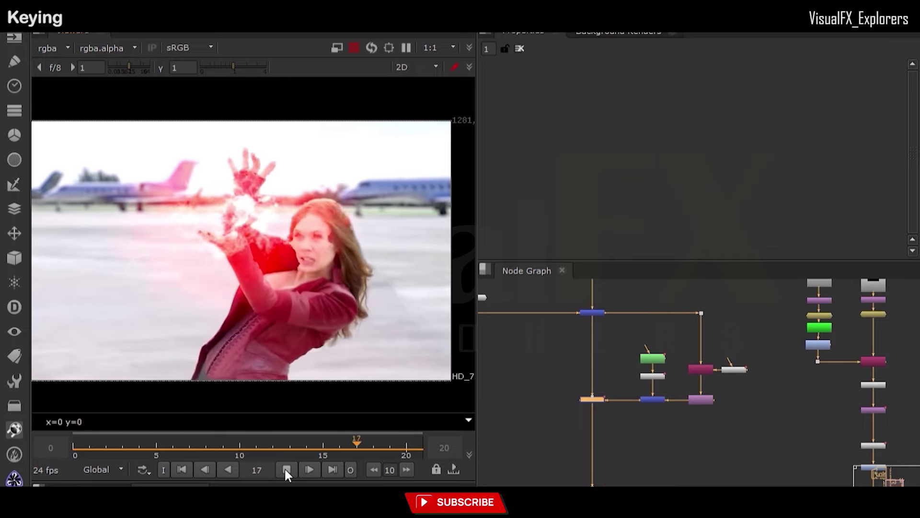
{"action": "left_click", "coordinate": [287, 470]}
{"action": "left_click", "coordinate": [375, 445]}
- Reposition the distortion Roto's ellipse over the hands at frames 1, 10 and 20, keyframing each position
{"action": "double_click", "coordinate": [652, 359]}
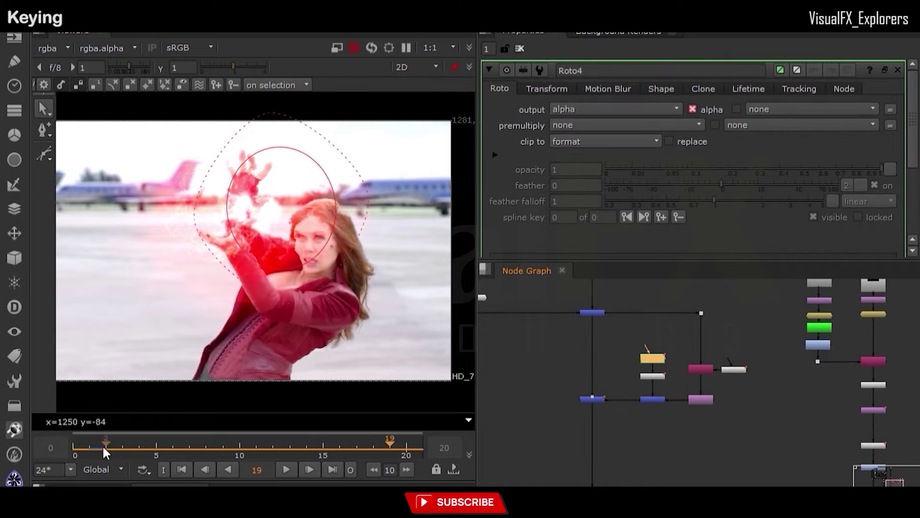
{"action": "left_click", "coordinate": [91, 448]}
{"action": "middle_click_drag", "start_coordinate": [179, 113], "coordinate": [192, 139]}
{"action": "left_click_drag", "start_coordinate": [185, 115], "coordinate": [378, 326]}
{"action": "left_click", "coordinate": [407, 446]}
{"action": "mouse_move", "coordinate": [288, 258]}
{"action": "left_mouse_down"}
{"action": "mouse_move", "coordinate": [275, 261]}
{"action": "mouse_move", "coordinate": [281, 248]}
{"action": "left_mouse_up"}
{"action": "left_click", "coordinate": [239, 448]}
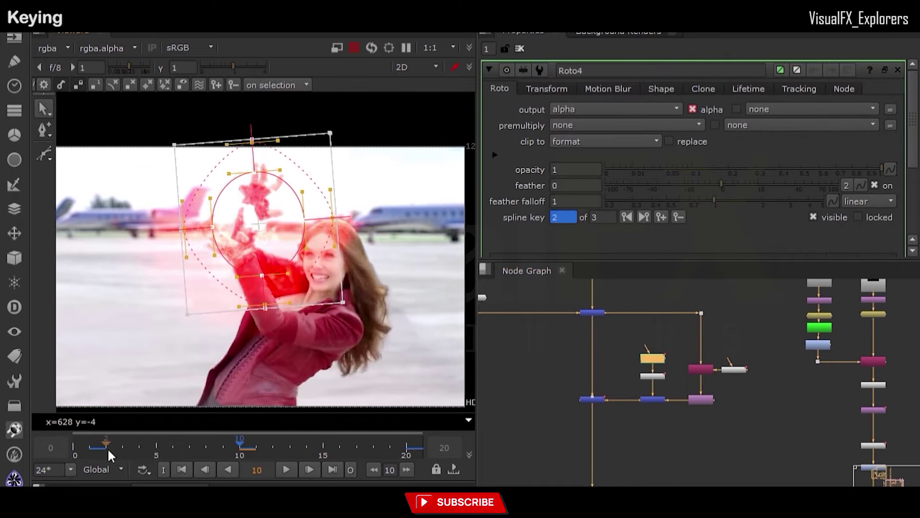
{"action": "left_click", "coordinate": [90, 447]}
{"action": "left_click_drag", "start_coordinate": [294, 245], "coordinate": [280, 246]}
{"action": "left_click", "coordinate": [340, 447]}
{"action": "key", "text": "ctrl+shift+a"}
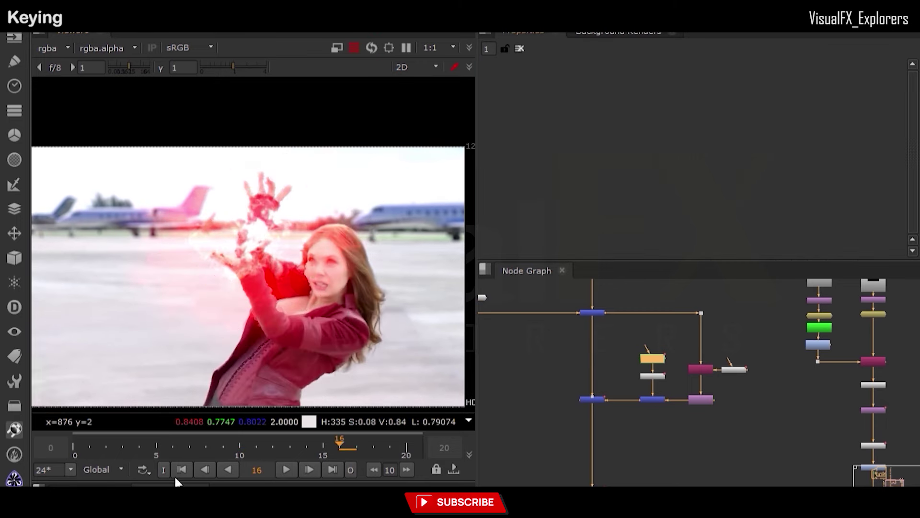
- Play the composite from the start, stop at frame 17, and inspect the distortion merge and IDistort
{"action": "left_click", "coordinate": [80, 444]}
{"action": "left_click", "coordinate": [288, 469]}
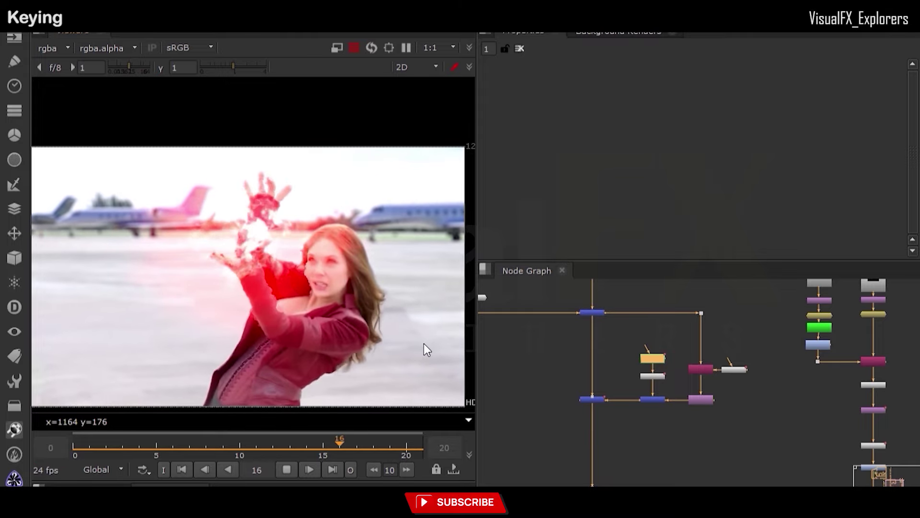
{"action": "left_click", "coordinate": [286, 470]}
{"action": "left_click", "coordinate": [358, 447]}
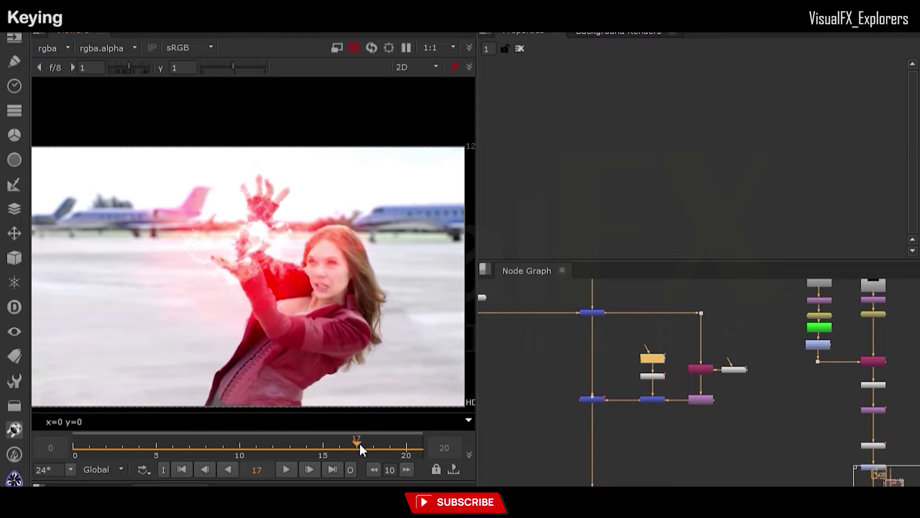
{"action": "left_click", "coordinate": [592, 398]}
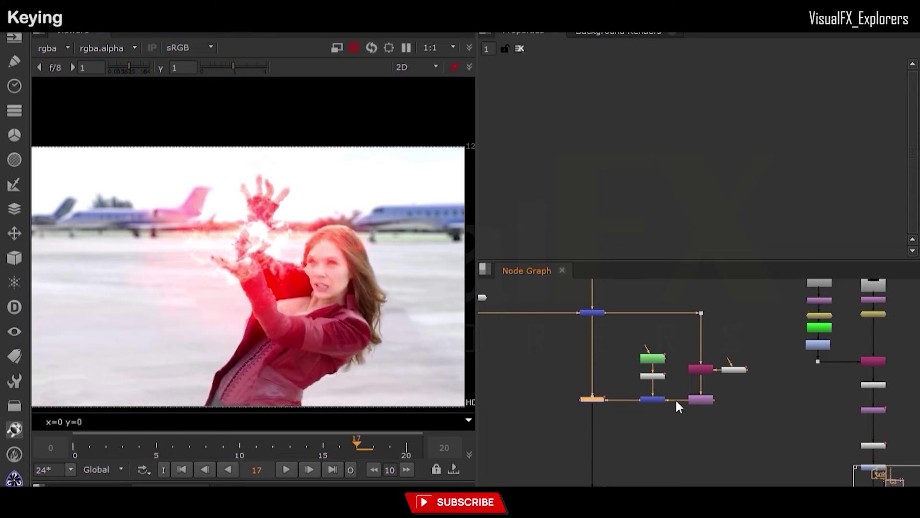
{"action": "scroll", "coordinate": [700, 393], "scroll_direction": "up", "scroll_amount": 3}
{"action": "double_click", "coordinate": [699, 407]}
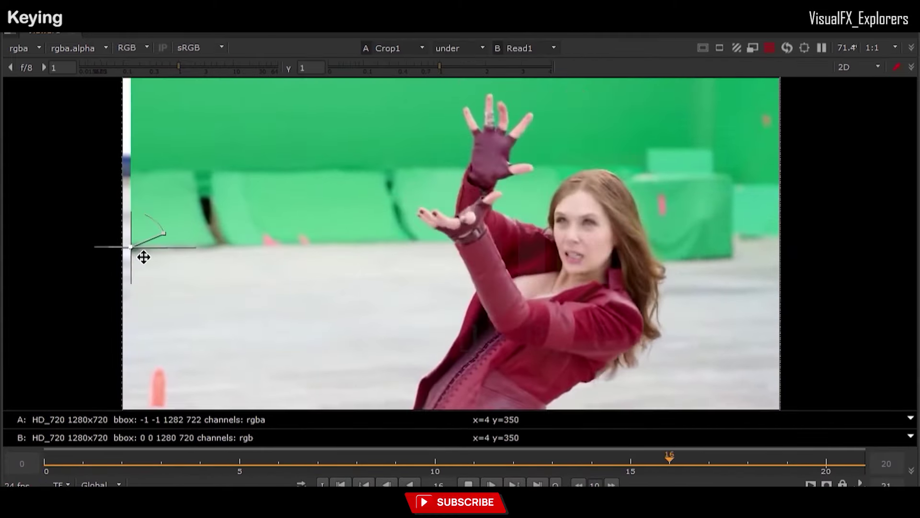
- Wipe across the frame to compare the Crop1 composite with the original Read1 plate
{"action": "left_click_drag", "start_coordinate": [142, 255], "coordinate": [661, 236]}
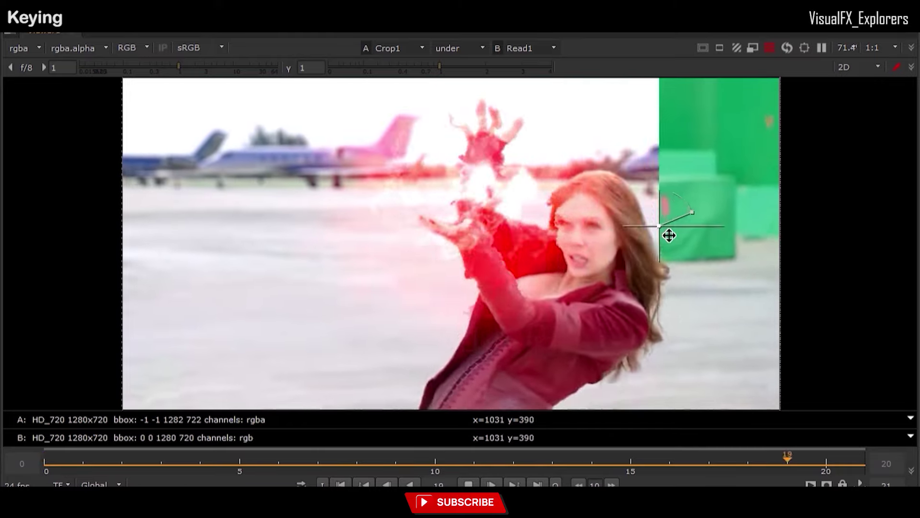